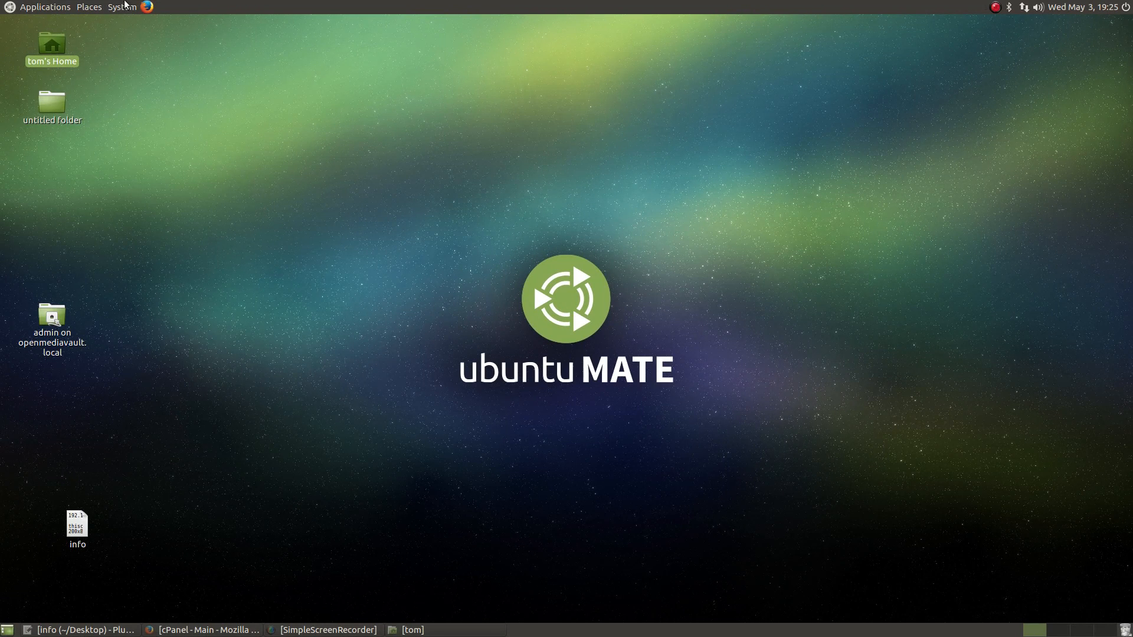
{"action": "left_click", "coordinate": [41, 8]}
{"action": "mouse_move", "coordinate": [28, 22]}
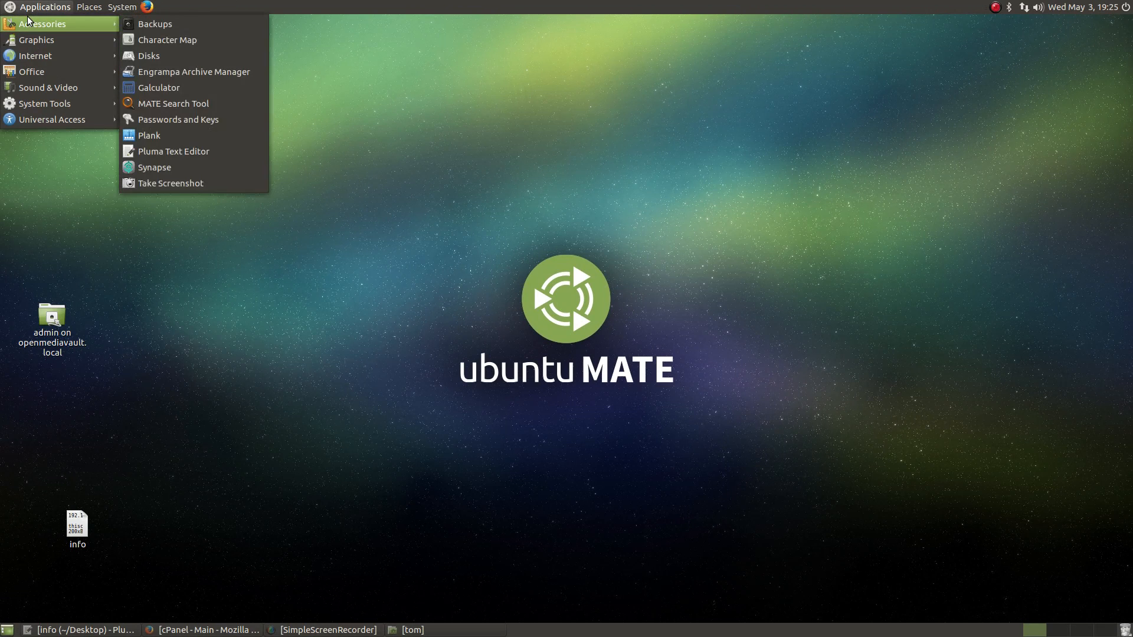
{"action": "mouse_move", "coordinate": [36, 70]}
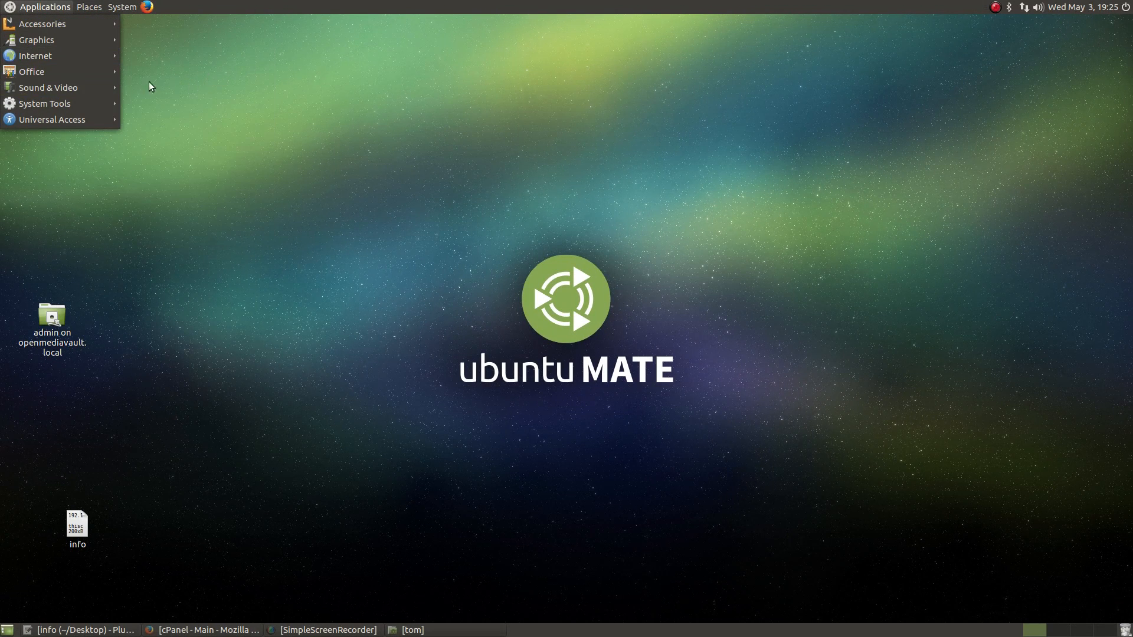
{"action": "mouse_move", "coordinate": [74, 88]}
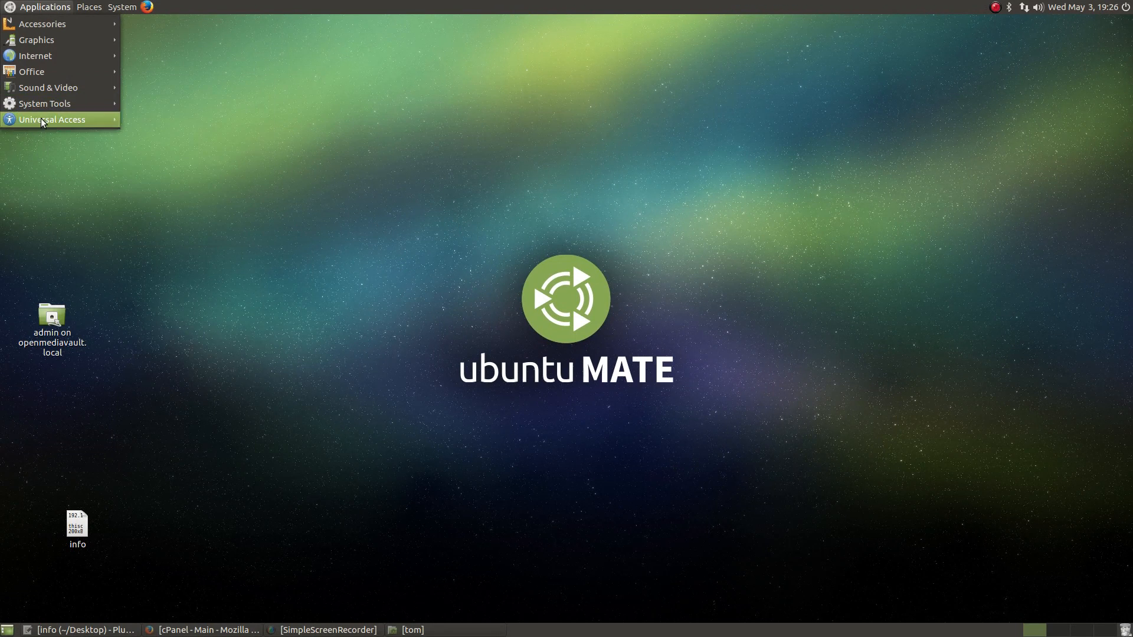
{"action": "mouse_move", "coordinate": [48, 105]}
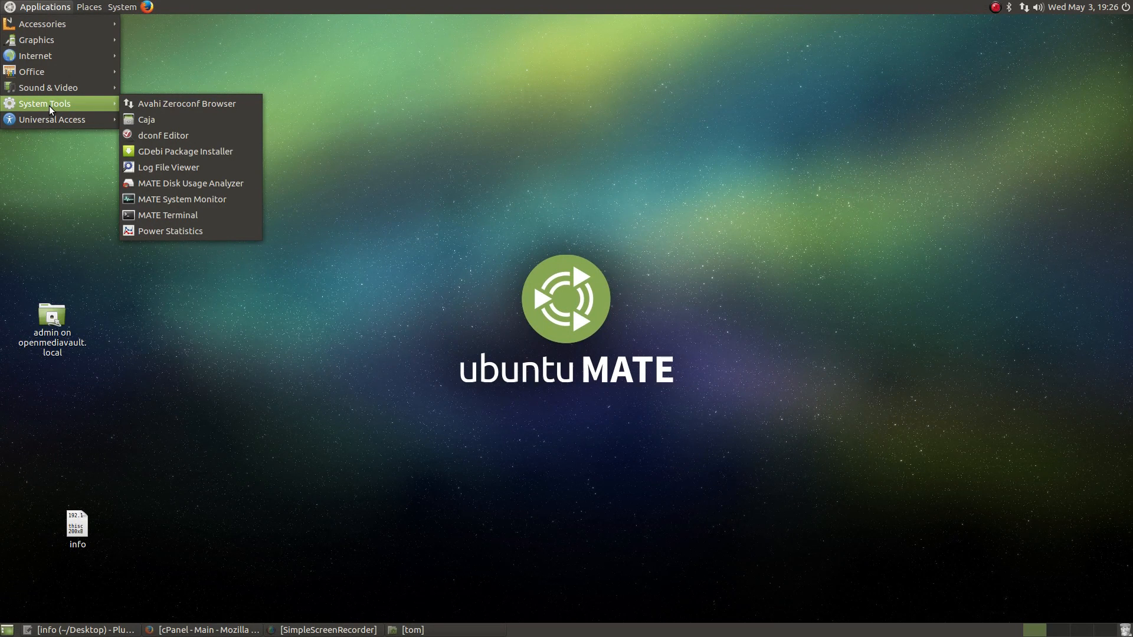
{"action": "left_click", "coordinate": [501, 231]}
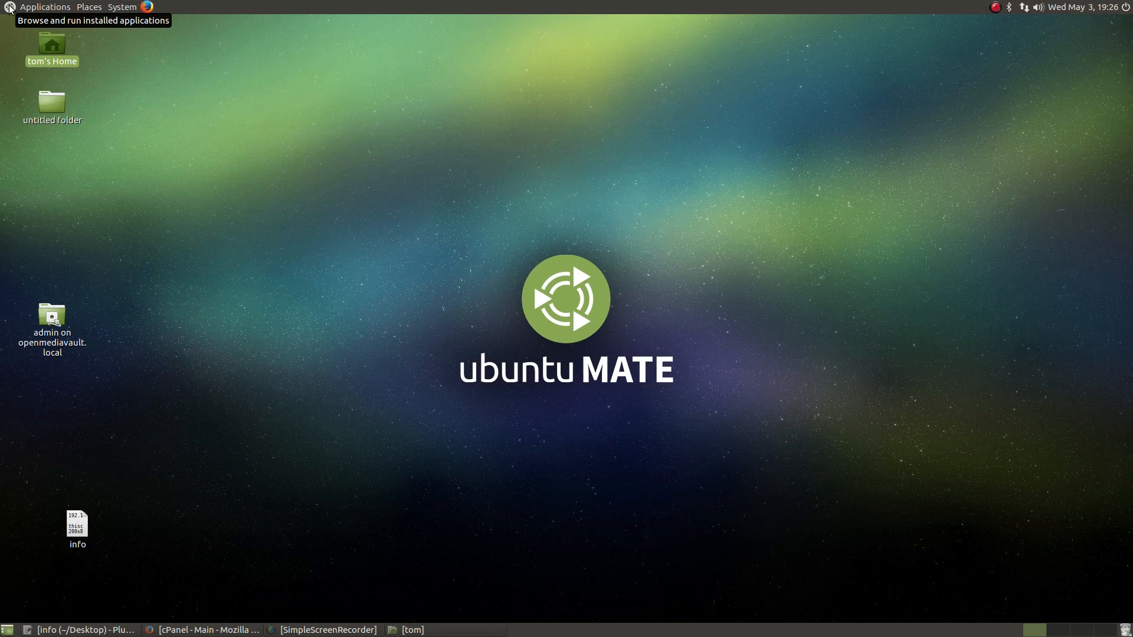
{"action": "left_click", "coordinate": [30, 8]}
{"action": "mouse_move", "coordinate": [59, 37]}
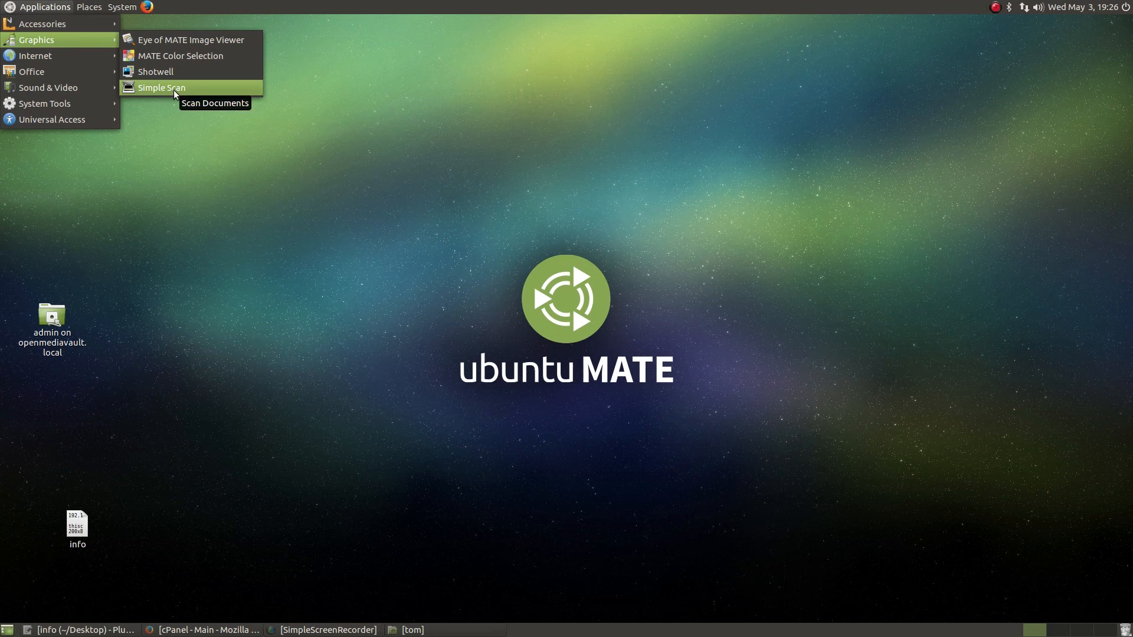
{"action": "left_click", "coordinate": [538, 315]}
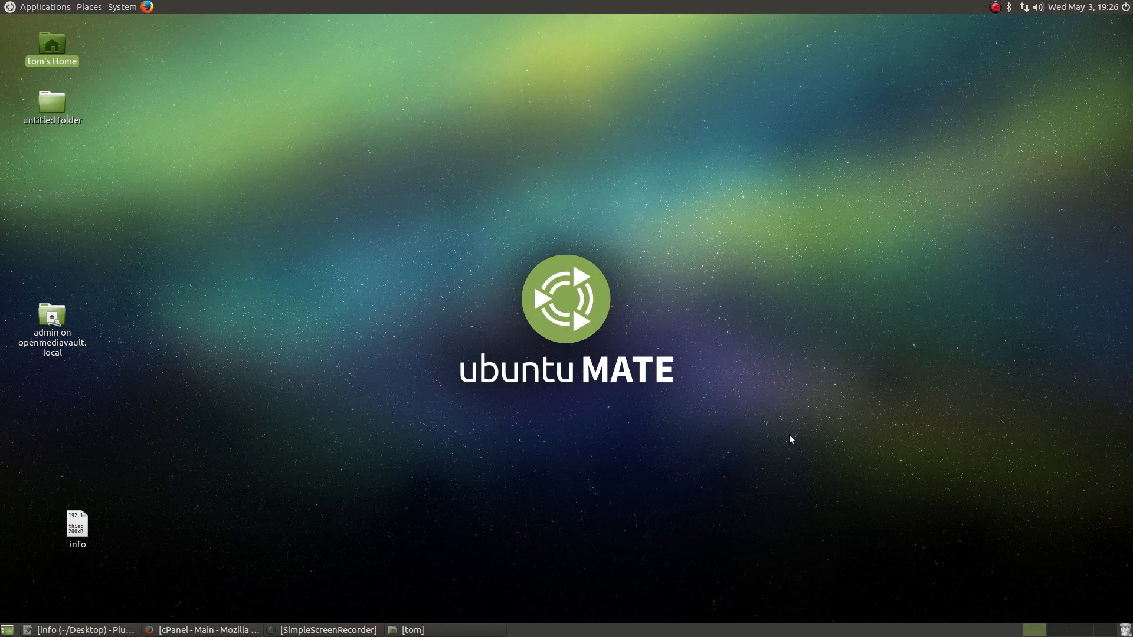
Step: Bring the cPanel window back and look over its home page, ending at the top
{"action": "left_click", "coordinate": [210, 632]}
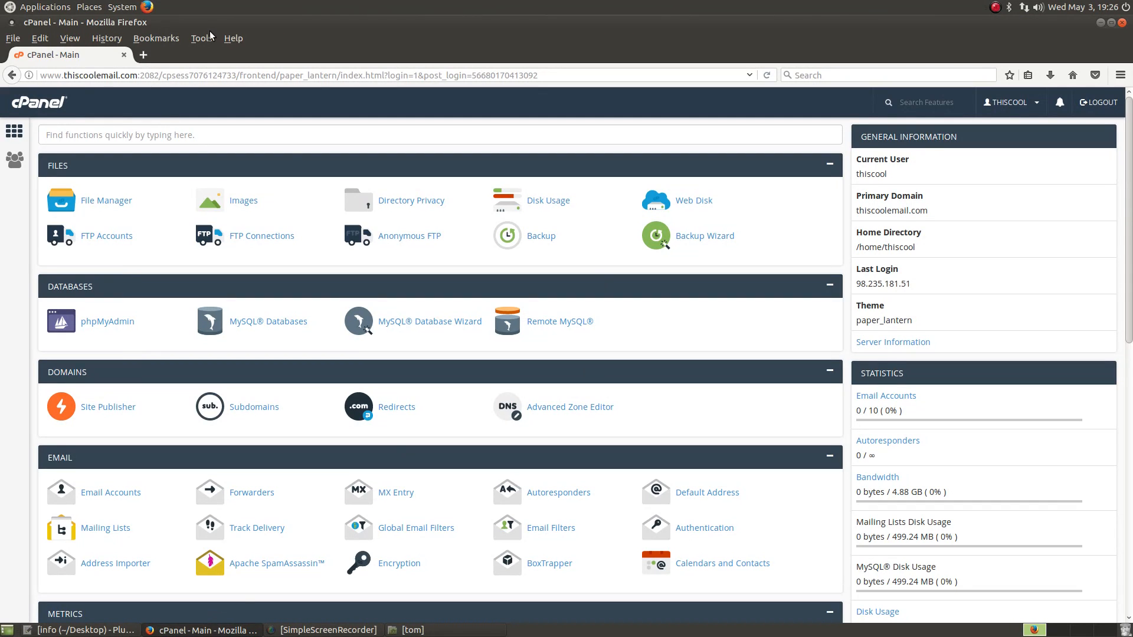
{"action": "scroll", "coordinate": [246, 187], "scroll_direction": "down", "scroll_amount": 3}
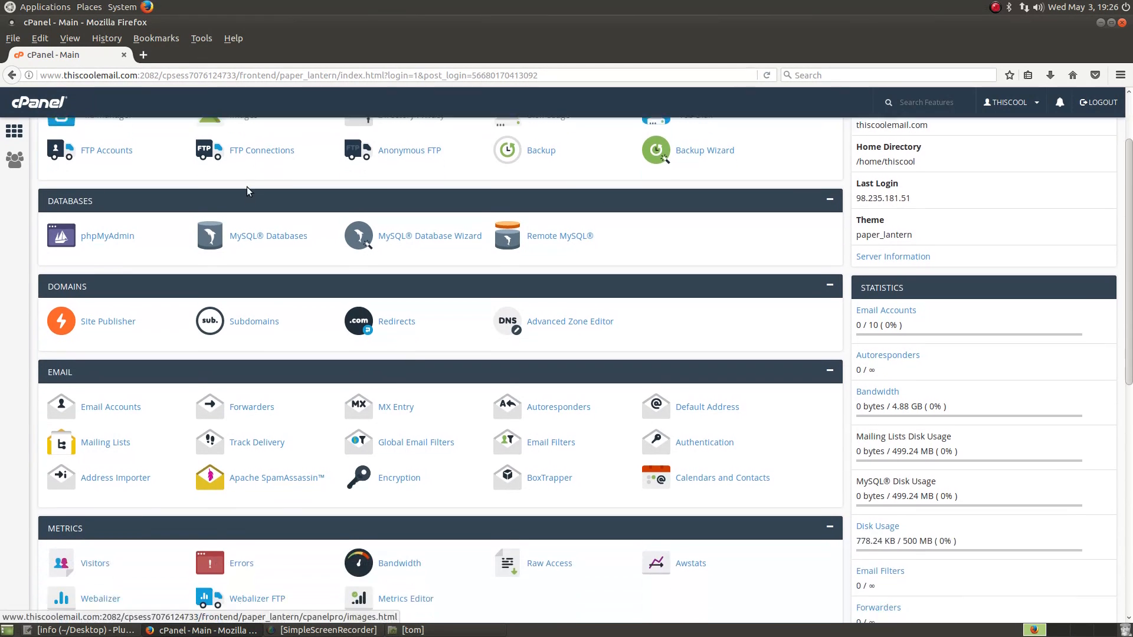
{"action": "scroll", "coordinate": [247, 187], "scroll_direction": "down", "scroll_amount": 4}
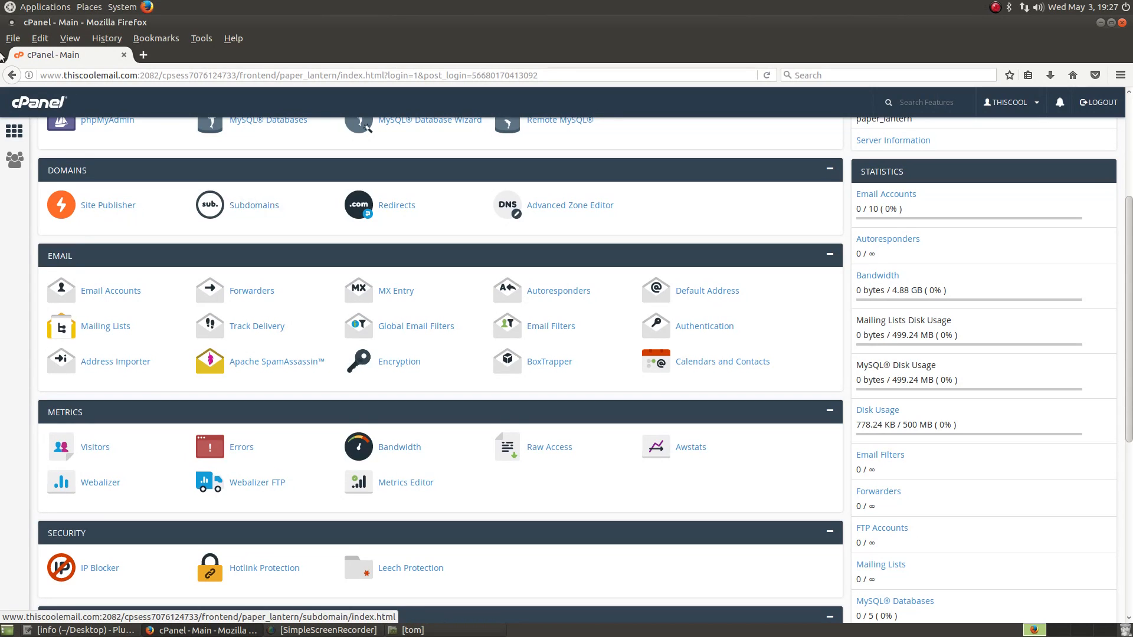
{"action": "left_click", "coordinate": [10, 8]}
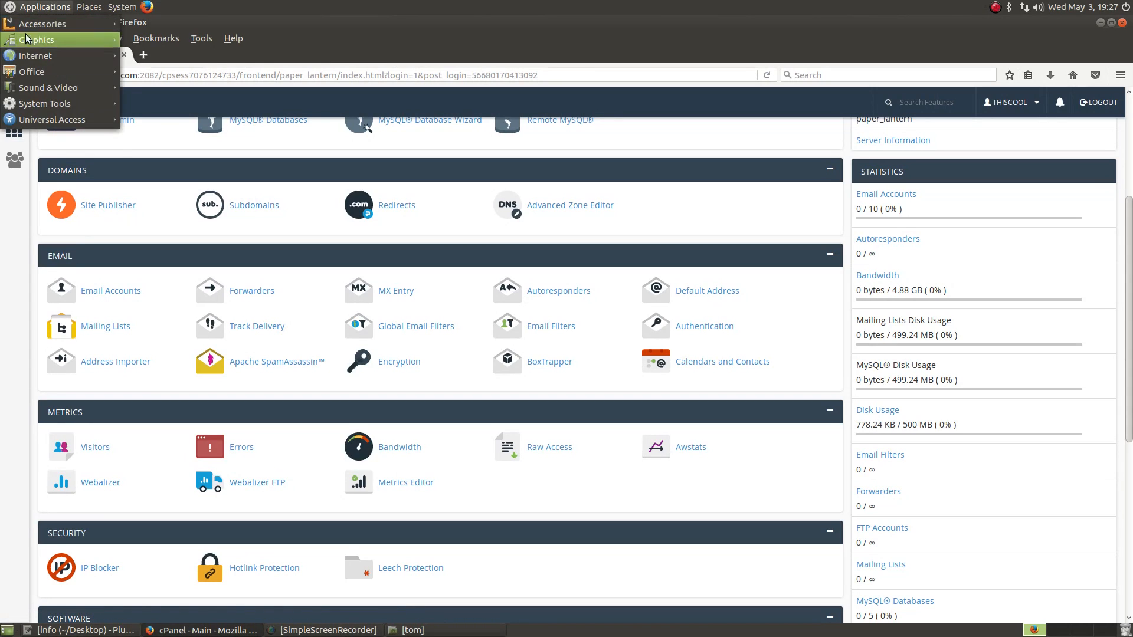
{"action": "mouse_move", "coordinate": [36, 71]}
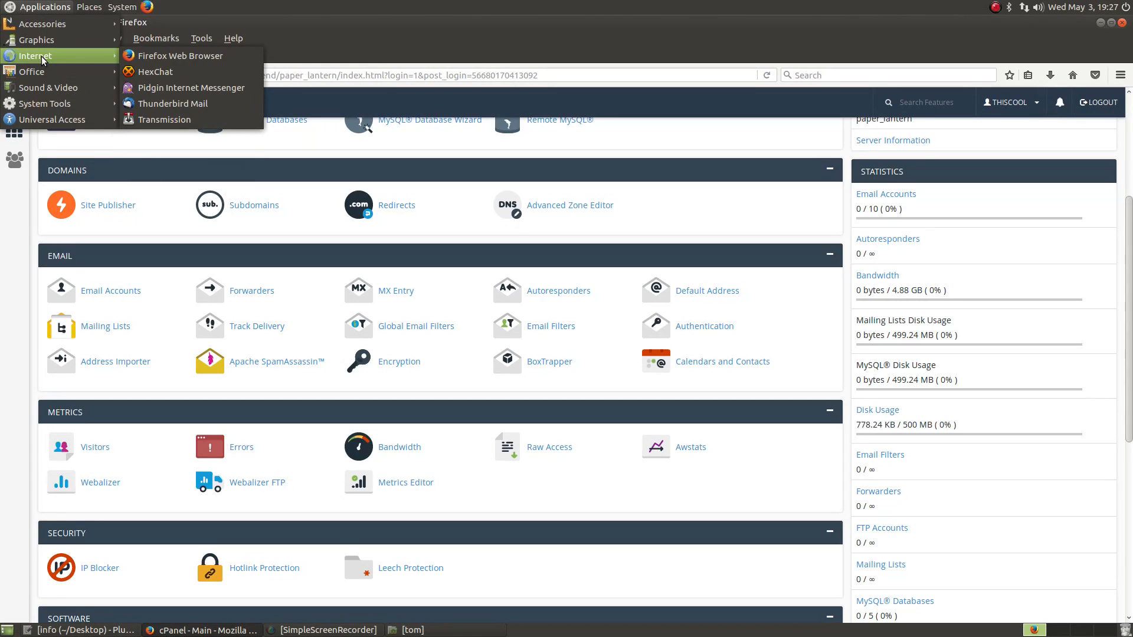
{"action": "left_click", "coordinate": [402, 12]}
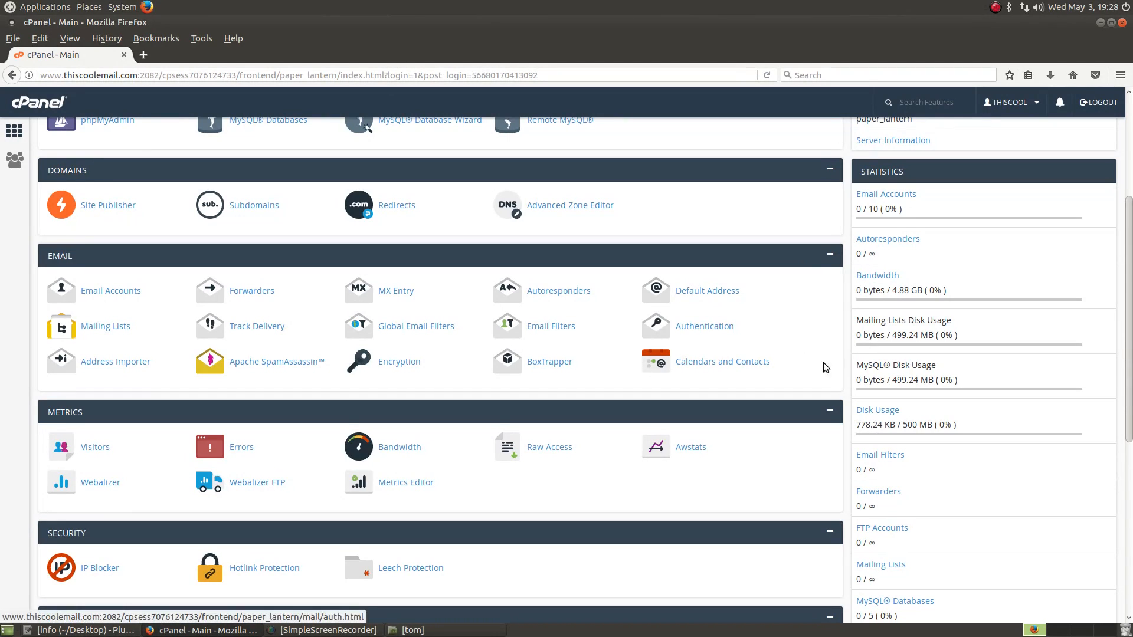
{"action": "scroll", "coordinate": [539, 345], "scroll_direction": "up", "scroll_amount": 5}
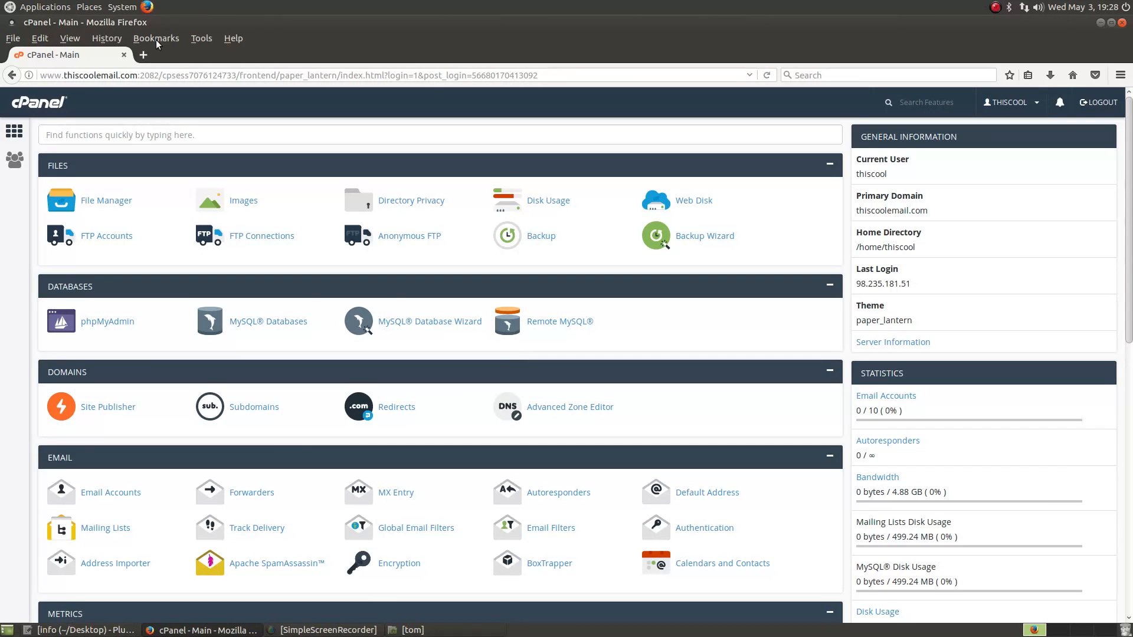
Step: Search Google for 'eig hosting' in a new tab
{"action": "left_click", "coordinate": [154, 59]}
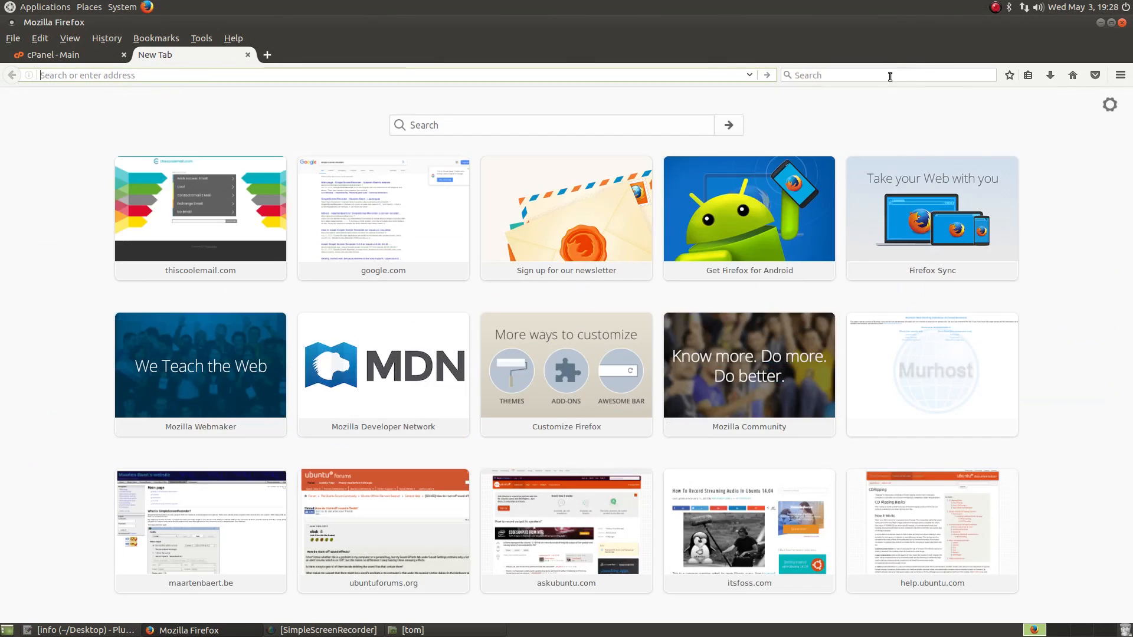
{"action": "left_click", "coordinate": [888, 77]}
{"action": "type", "text": "eig"}
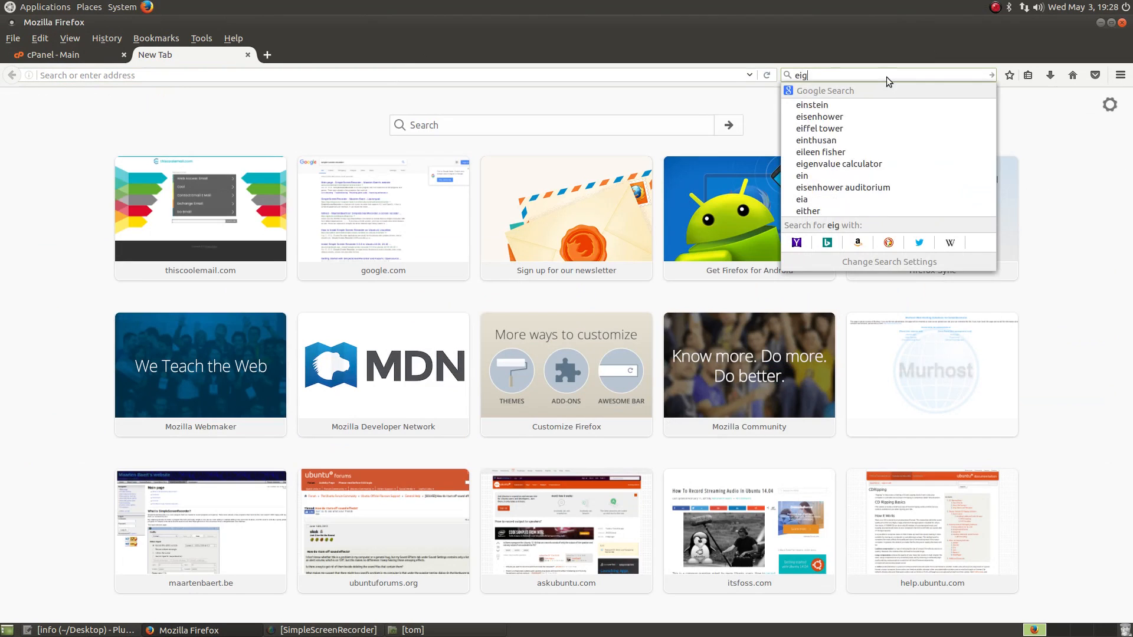
{"action": "type", "text": " hosting"}
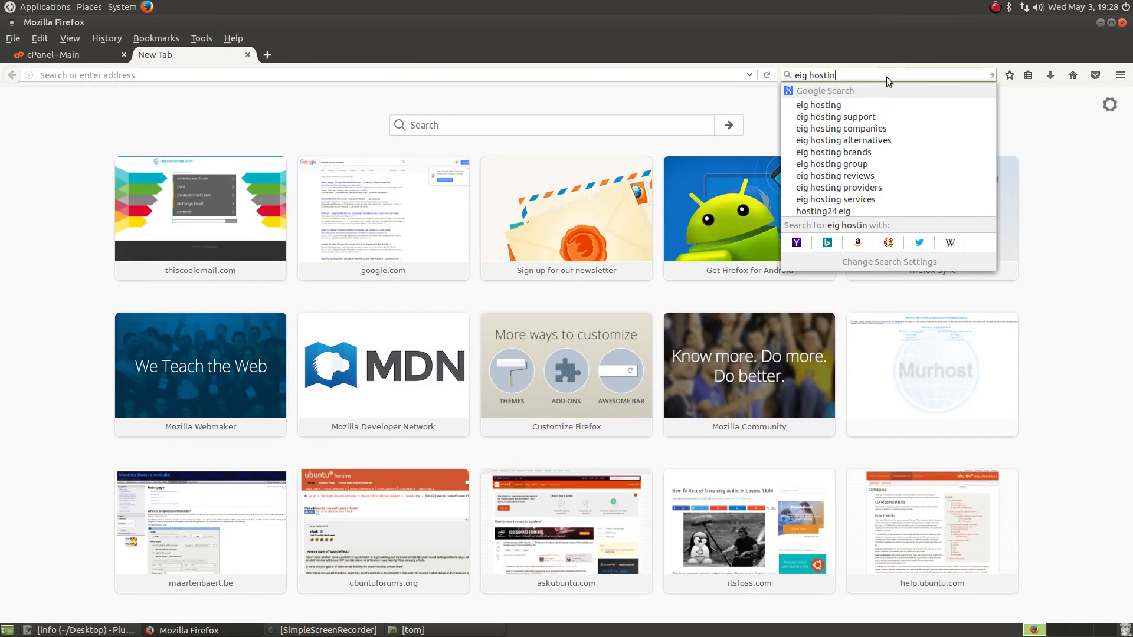
{"action": "key", "text": "Return"}
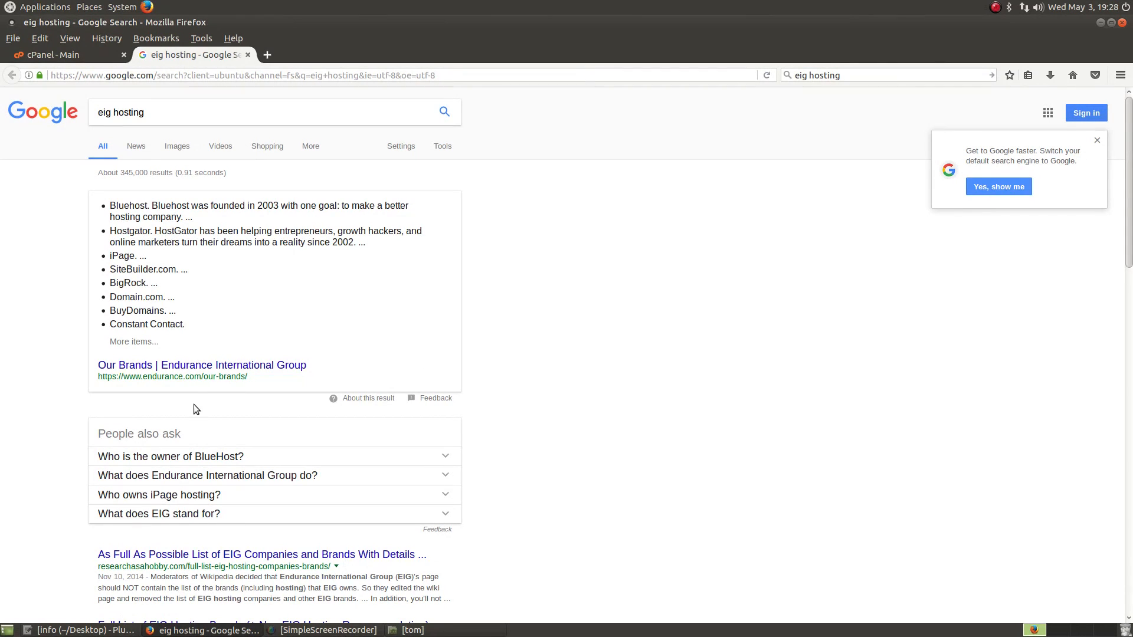
{"action": "scroll", "coordinate": [253, 467], "scroll_direction": "down", "scroll_amount": 2}
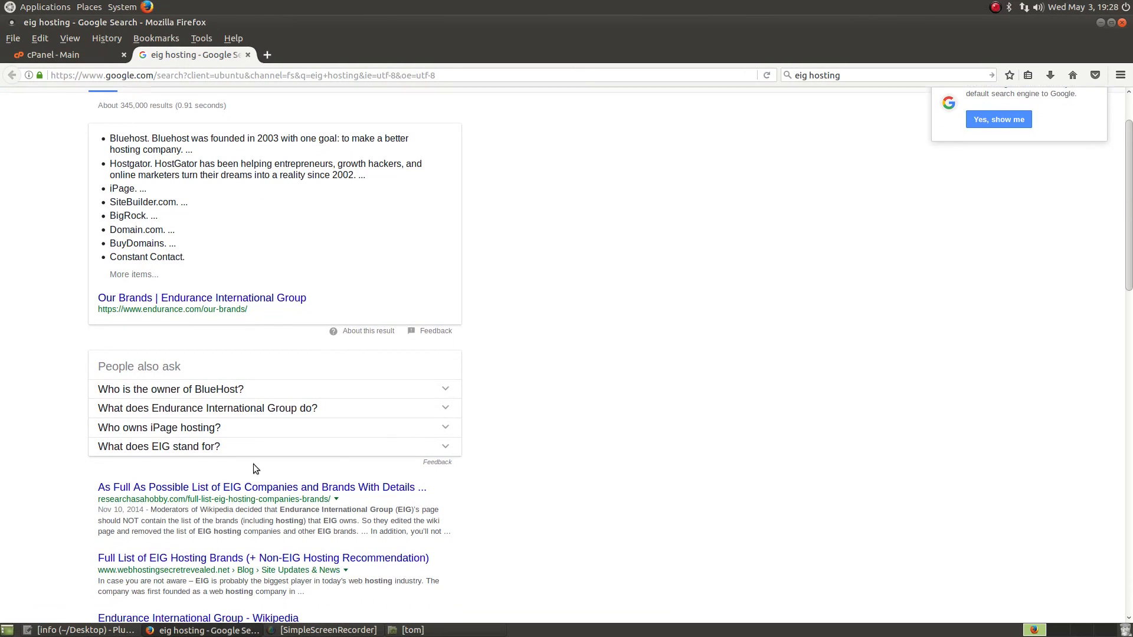
Step: Open the researchasahobby.com EIG companies article and scroll to its EIG HOSTING brand chart
{"action": "left_click", "coordinate": [177, 488]}
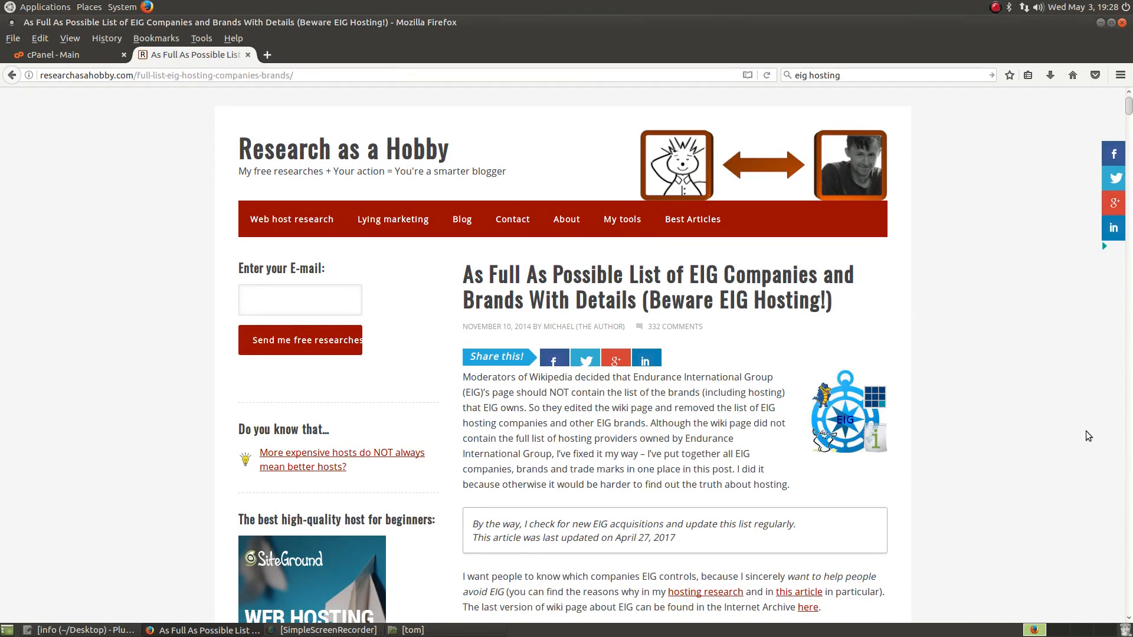
{"action": "scroll", "coordinate": [998, 410], "scroll_direction": "down", "scroll_amount": 5}
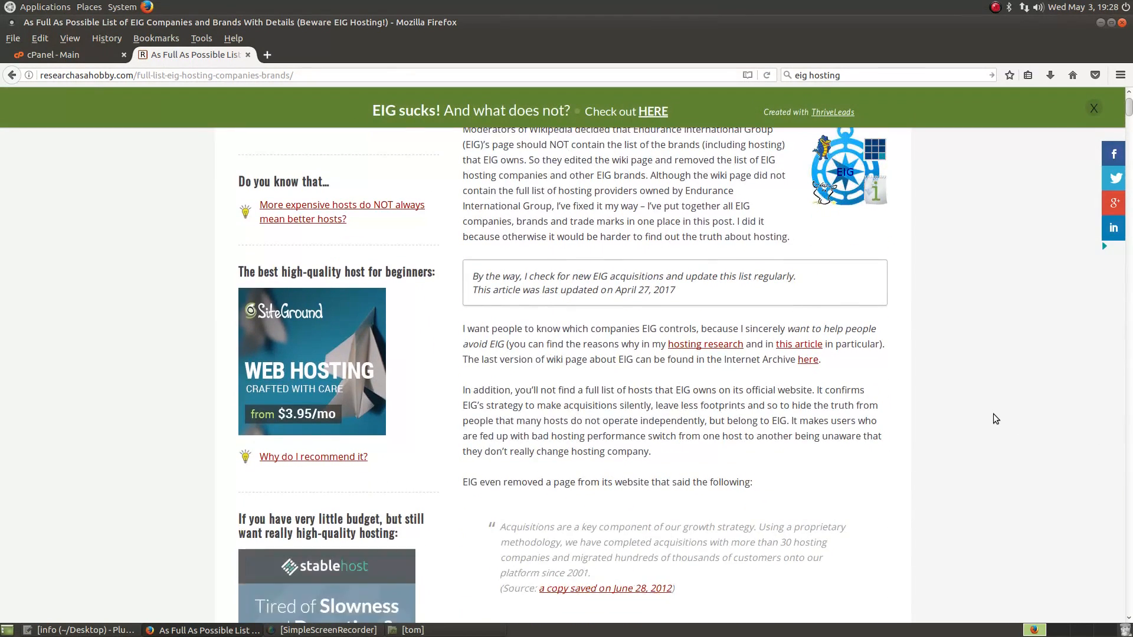
{"action": "scroll", "coordinate": [993, 413], "scroll_direction": "down", "scroll_amount": 6}
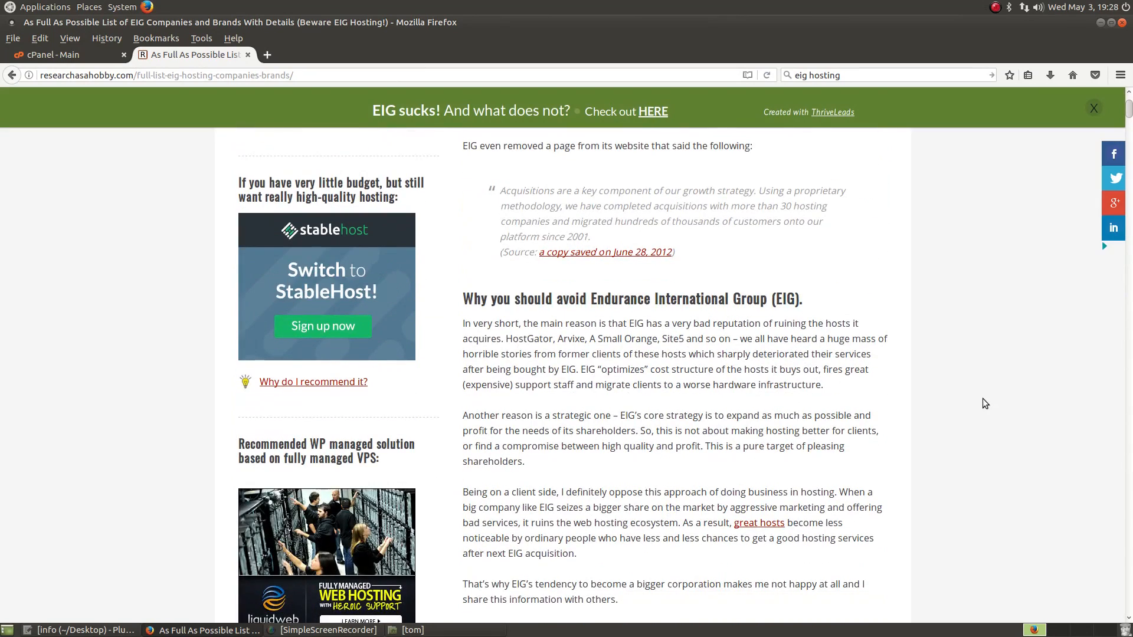
{"action": "scroll", "coordinate": [977, 413], "scroll_direction": "down", "scroll_amount": 4}
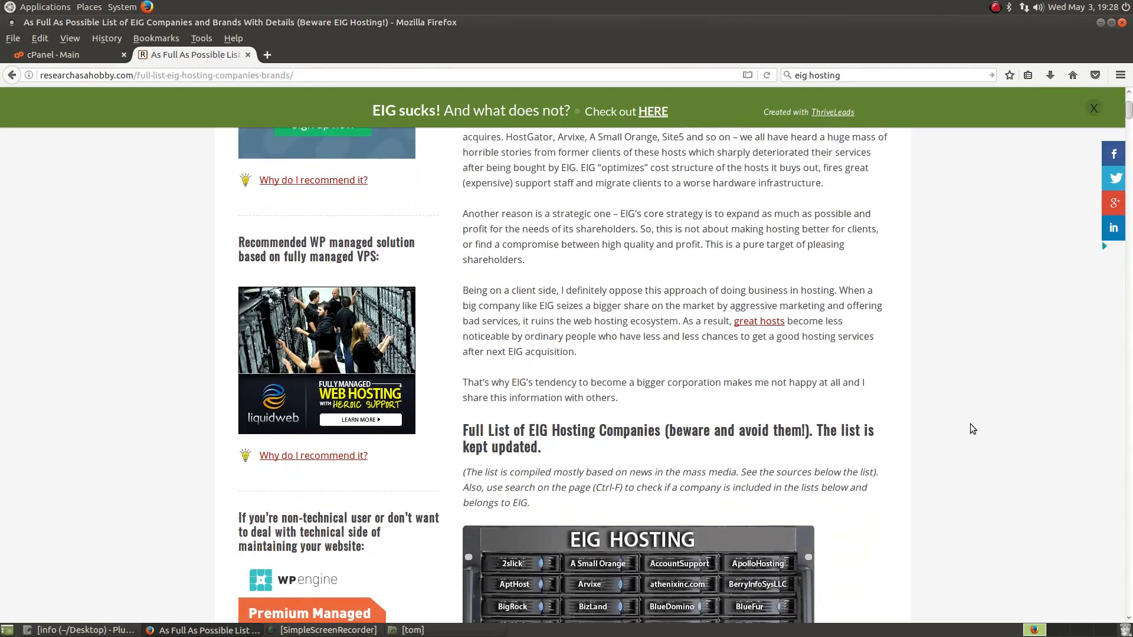
{"action": "scroll", "coordinate": [975, 419], "scroll_direction": "down", "scroll_amount": 2}
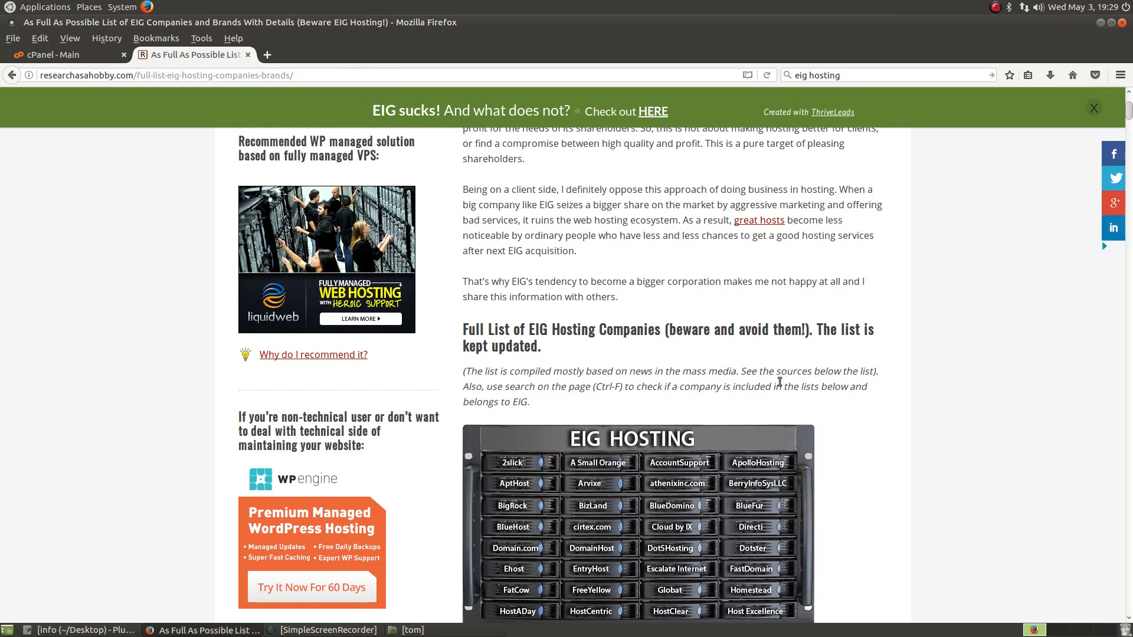
{"action": "scroll", "coordinate": [912, 411], "scroll_direction": "down", "scroll_amount": 2}
{"action": "scroll", "coordinate": [912, 410], "scroll_direction": "down", "scroll_amount": 4}
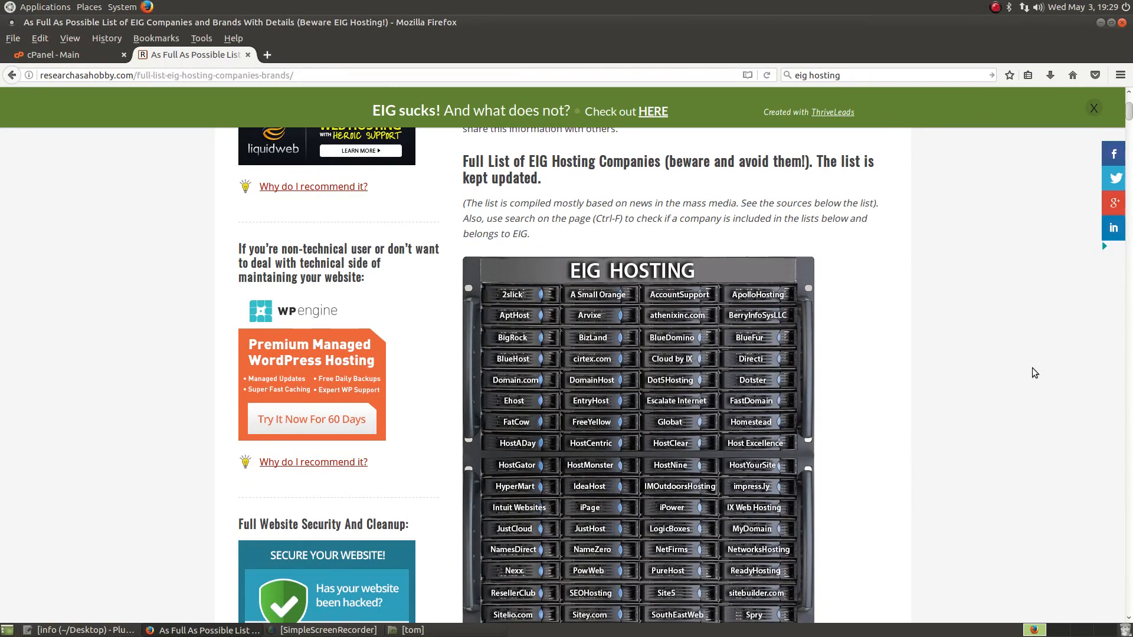
{"action": "scroll", "coordinate": [1032, 368], "scroll_direction": "down", "scroll_amount": 3}
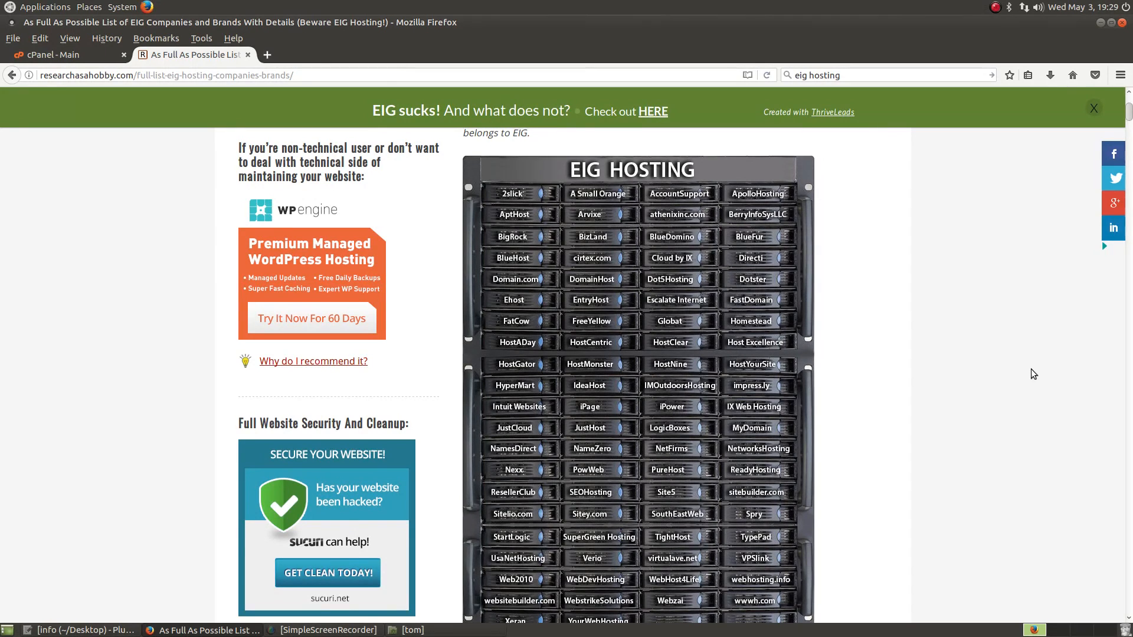
{"action": "scroll", "coordinate": [936, 368], "scroll_direction": "down", "scroll_amount": 3}
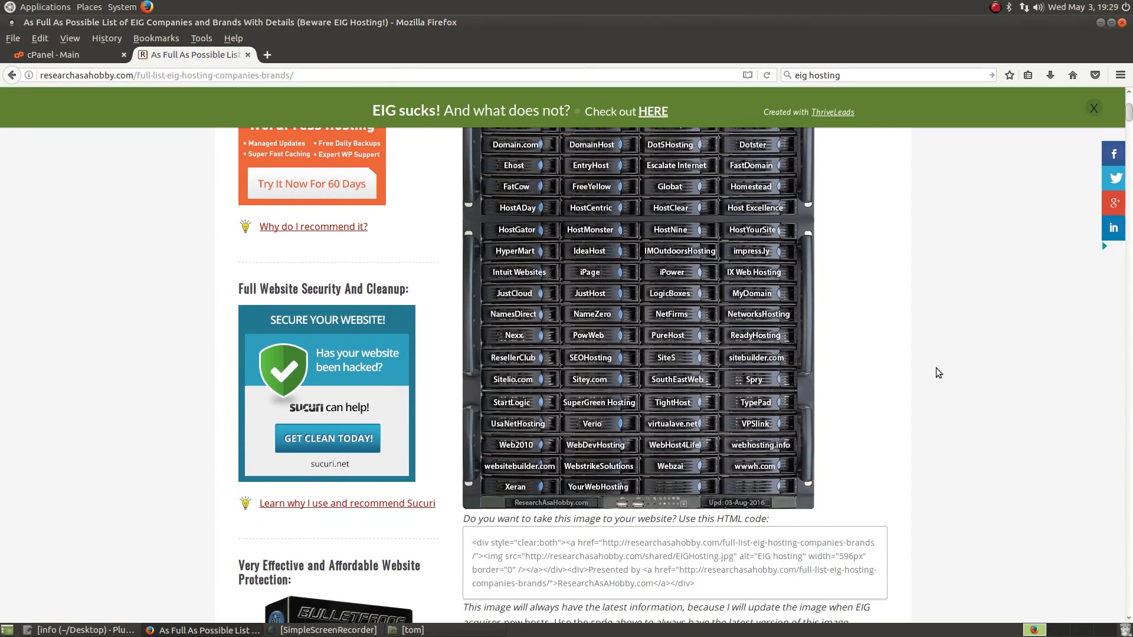
{"action": "scroll", "coordinate": [936, 368], "scroll_direction": "up", "scroll_amount": 1}
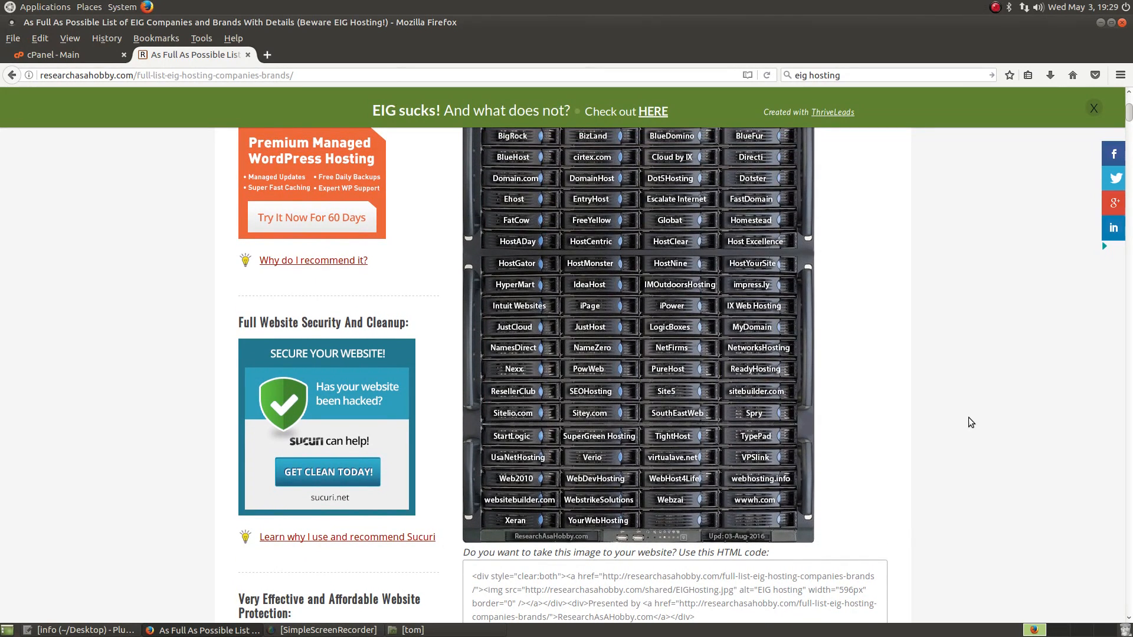
{"action": "scroll", "coordinate": [953, 595], "scroll_direction": "up", "scroll_amount": 5}
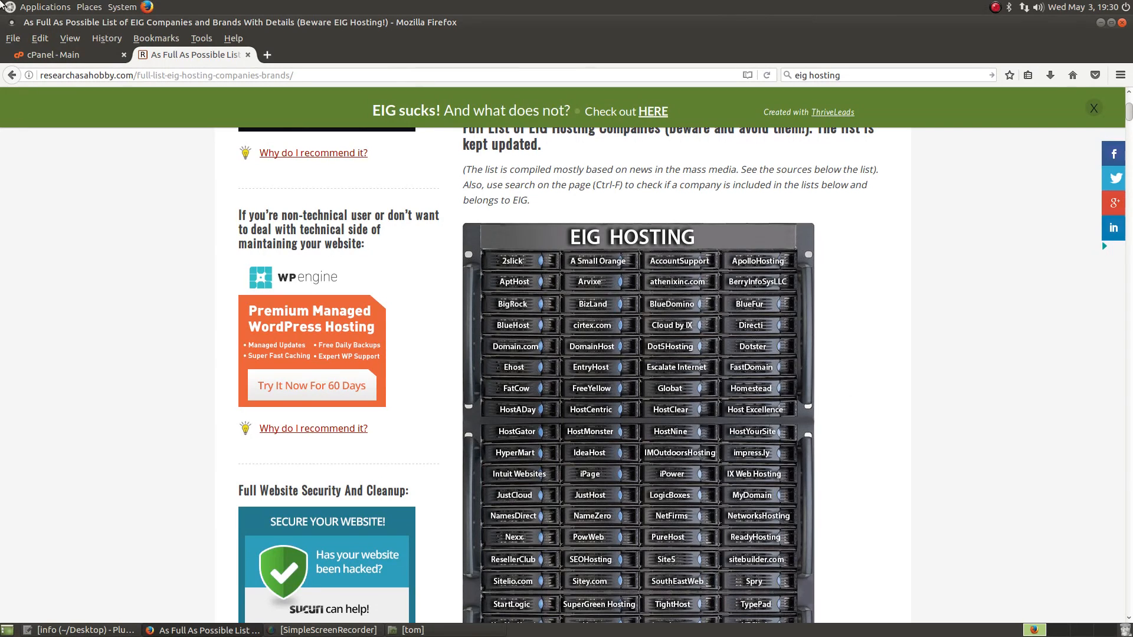
{"action": "scroll", "coordinate": [779, 188], "scroll_direction": "down", "scroll_amount": 20}
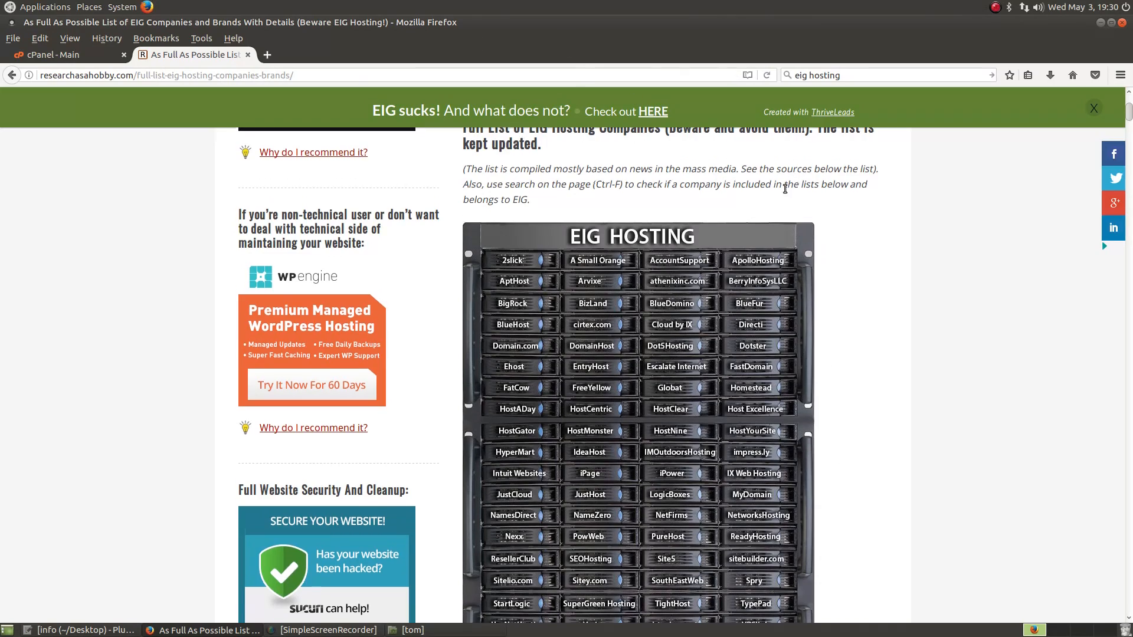
{"action": "scroll", "coordinate": [674, 573], "scroll_direction": "down", "scroll_amount": 20}
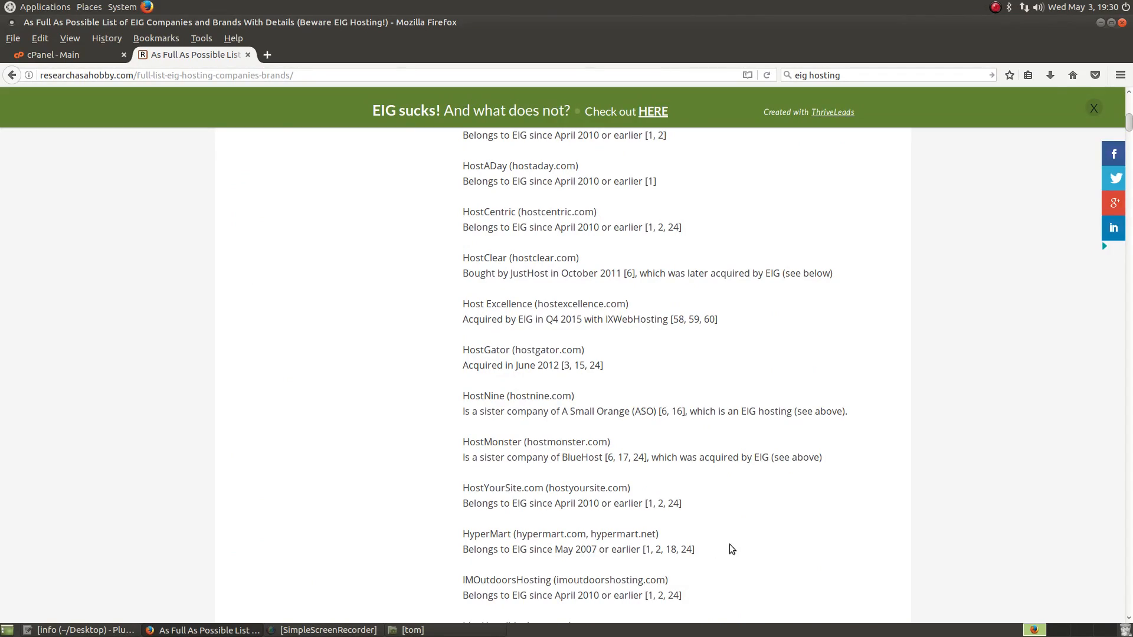
{"action": "scroll", "coordinate": [977, 484], "scroll_direction": "up", "scroll_amount": 20}
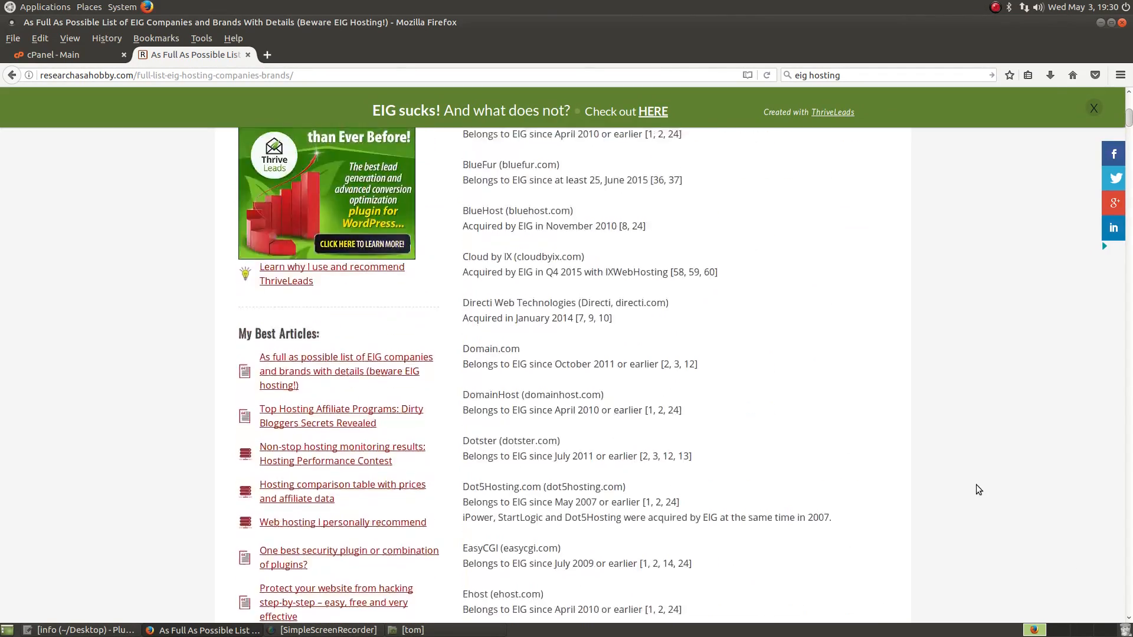
{"action": "scroll", "coordinate": [945, 461], "scroll_direction": "up", "scroll_amount": 20}
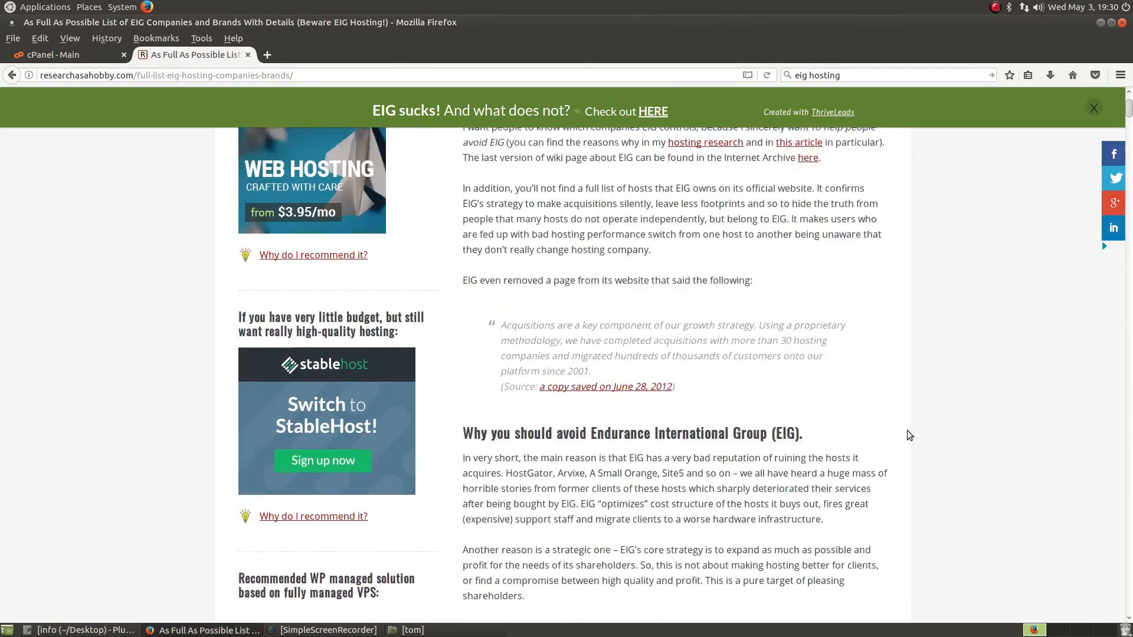
{"action": "scroll", "coordinate": [908, 431], "scroll_direction": "up", "scroll_amount": 3}
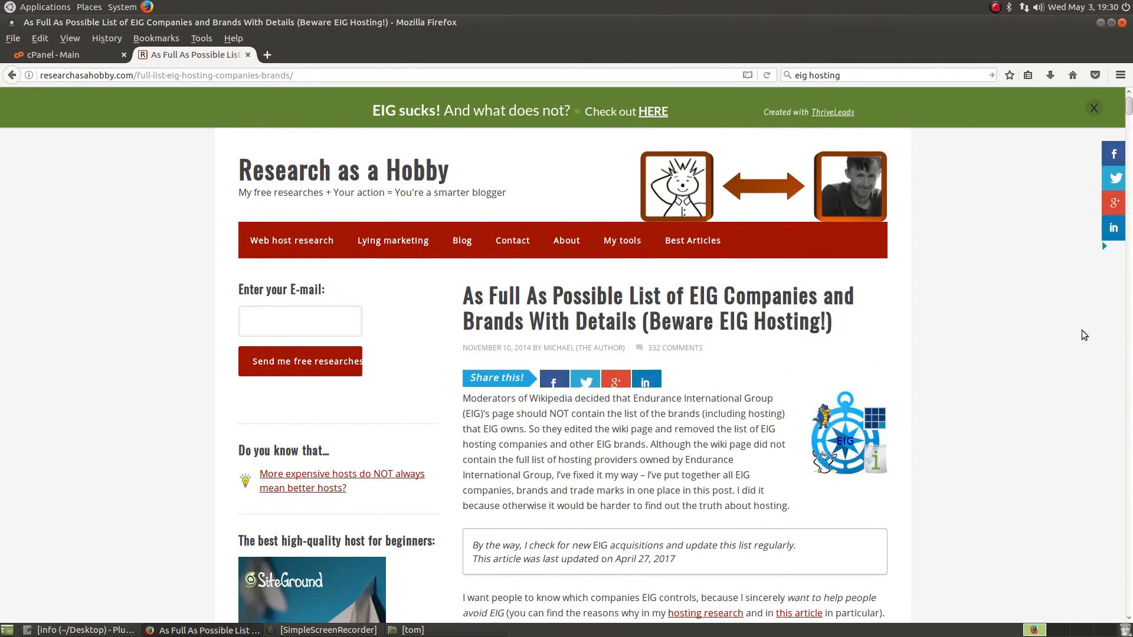
{"action": "scroll", "coordinate": [1003, 330], "scroll_direction": "down", "scroll_amount": 8}
{"action": "scroll", "coordinate": [996, 396], "scroll_direction": "down", "scroll_amount": 1}
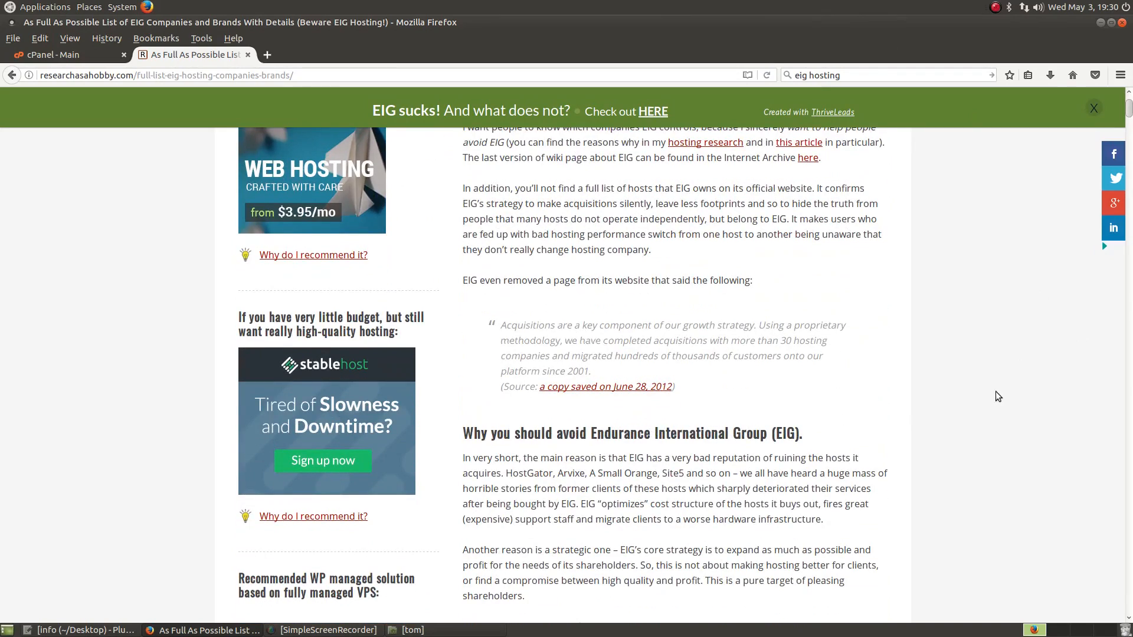
{"action": "scroll", "coordinate": [996, 392], "scroll_direction": "down", "scroll_amount": 15}
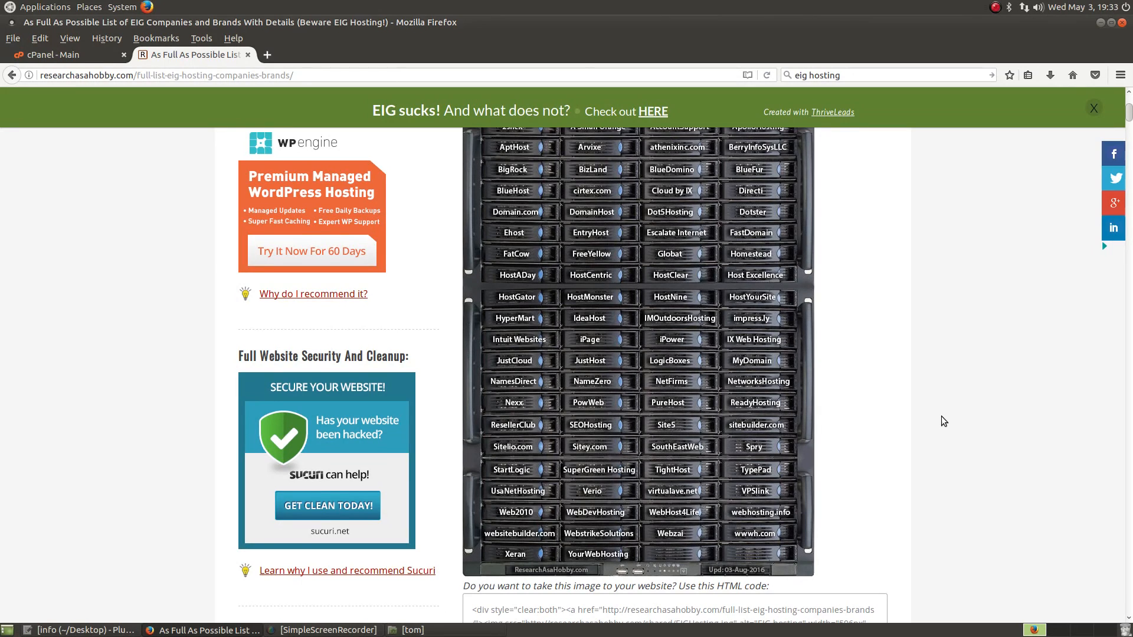
{"action": "scroll", "coordinate": [865, 525], "scroll_direction": "up", "scroll_amount": 3}
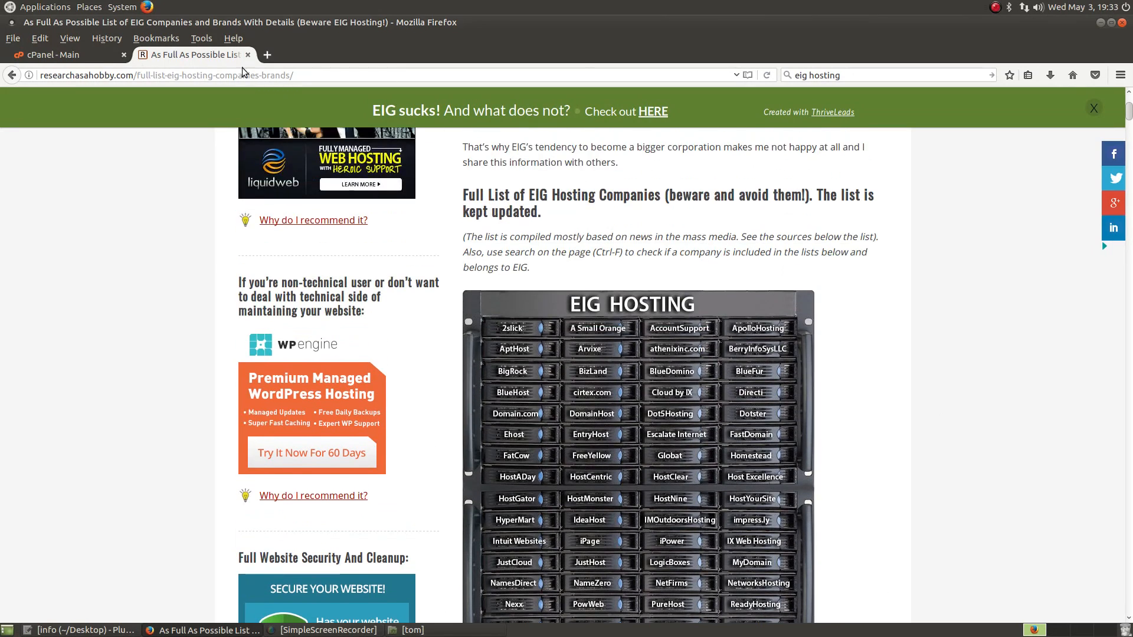
Step: Close the EIG article tab and scroll cPanel's home page down to the Advanced section
{"action": "left_click", "coordinate": [248, 55]}
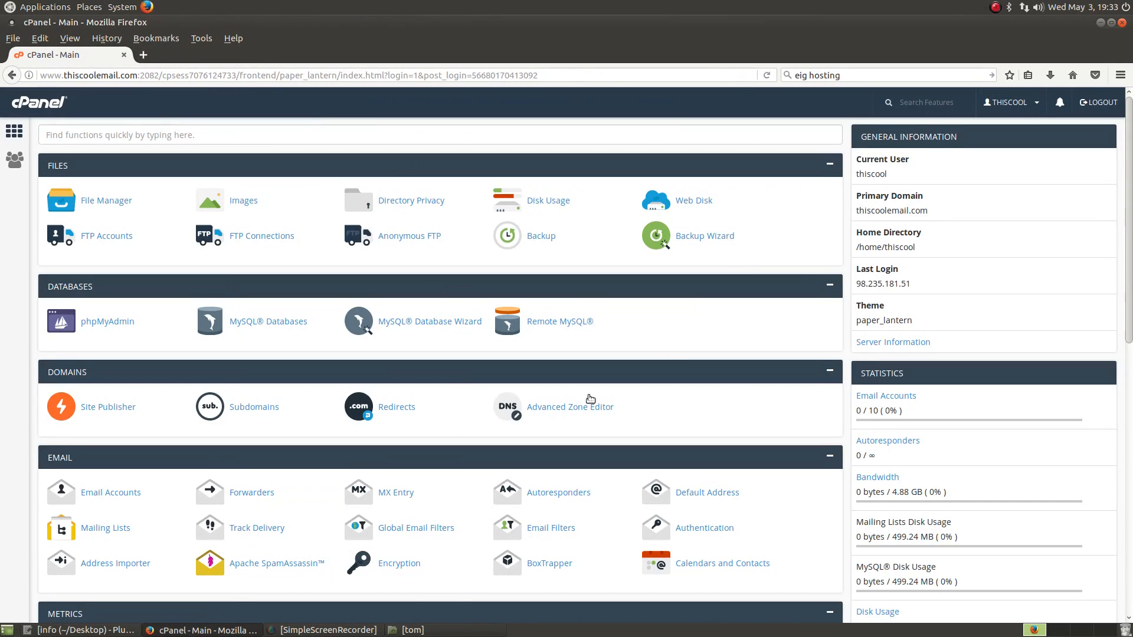
{"action": "scroll", "coordinate": [444, 385], "scroll_direction": "down", "scroll_amount": 3}
{"action": "scroll", "coordinate": [444, 385], "scroll_direction": "down", "scroll_amount": 2}
{"action": "scroll", "coordinate": [560, 427], "scroll_direction": "down", "scroll_amount": 5}
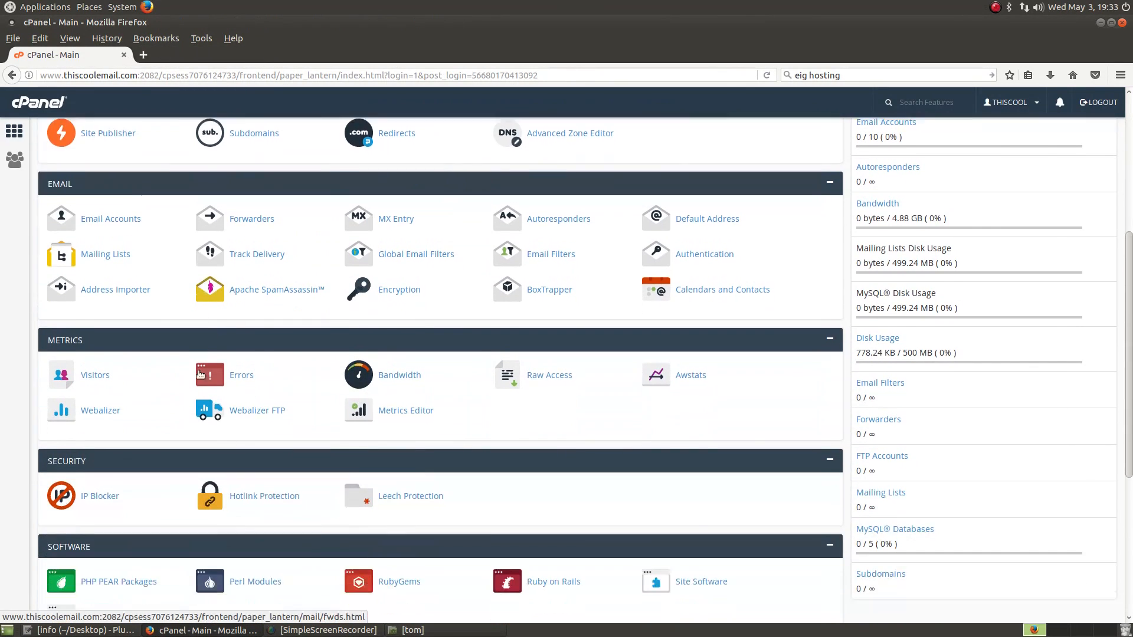
{"action": "scroll", "coordinate": [476, 433], "scroll_direction": "down", "scroll_amount": 5}
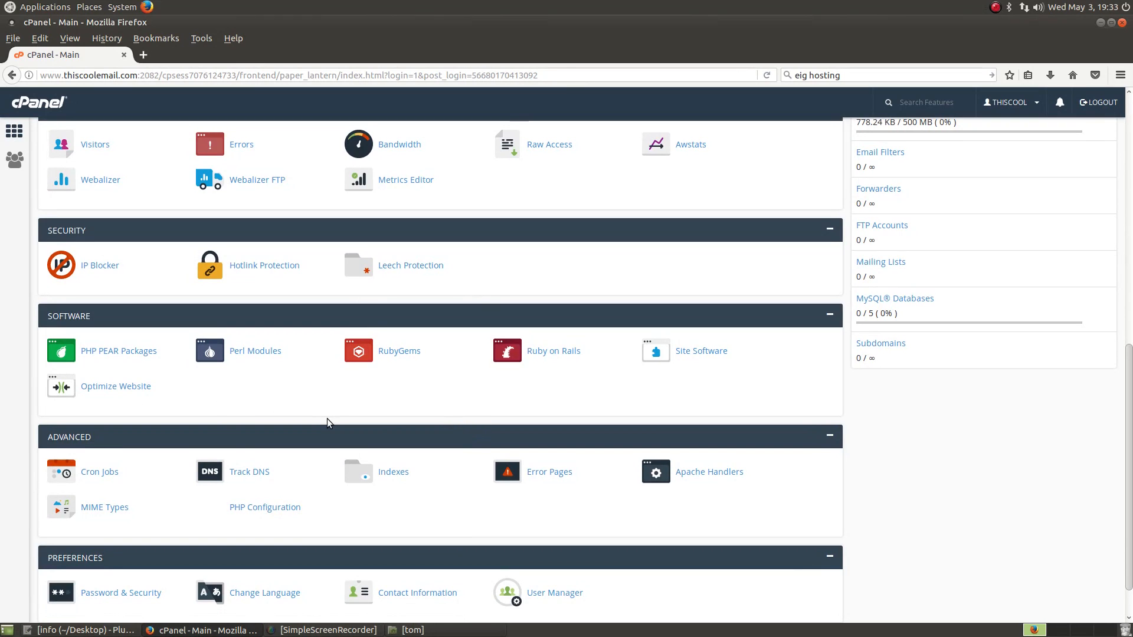
{"action": "scroll", "coordinate": [397, 422], "scroll_direction": "down", "scroll_amount": 2}
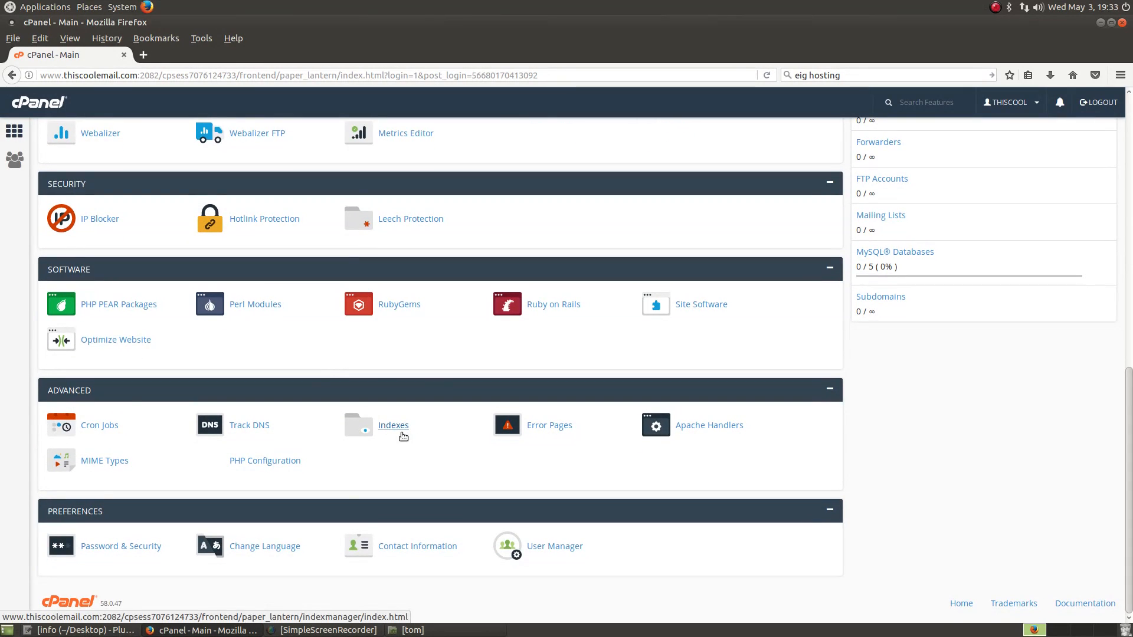
{"action": "scroll", "coordinate": [449, 534], "scroll_direction": "up", "scroll_amount": 3}
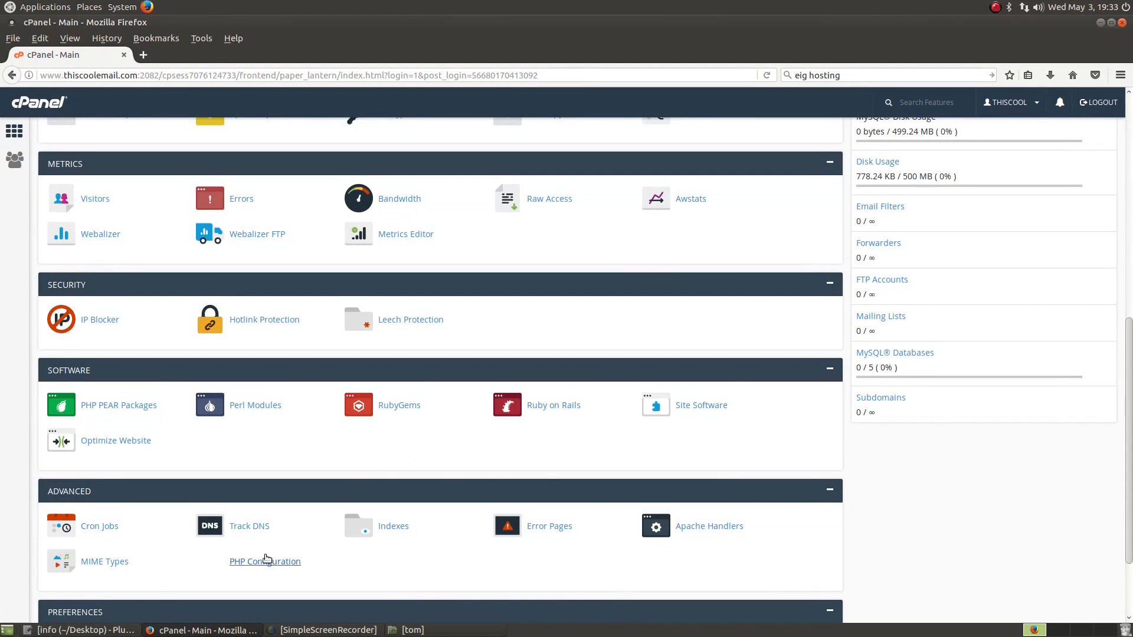
{"action": "left_click", "coordinate": [718, 407]}
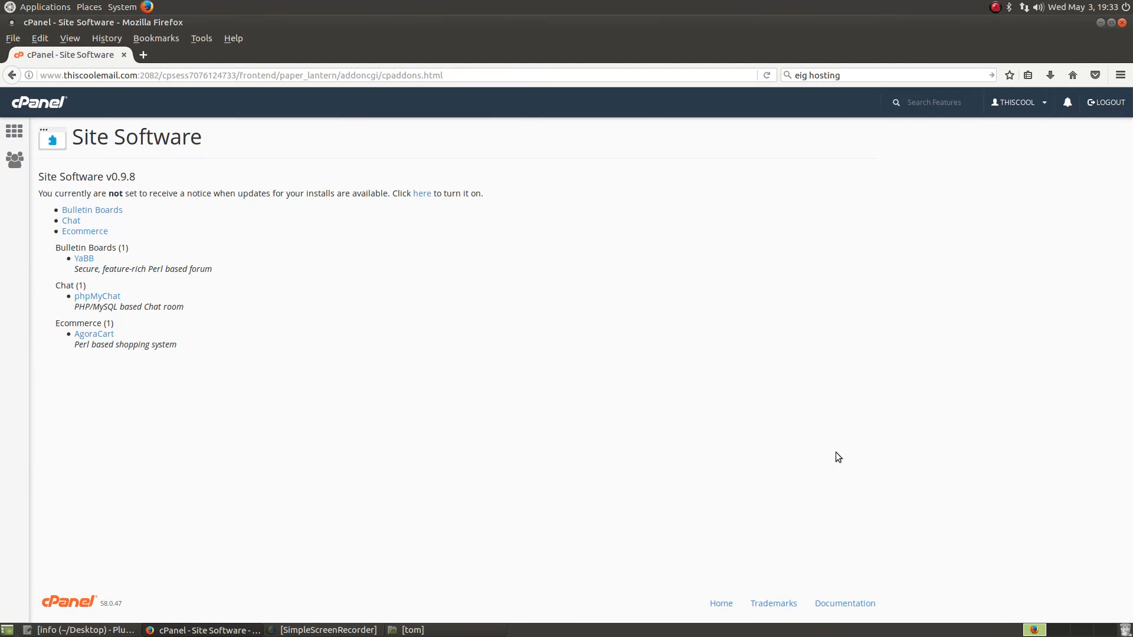
{"action": "left_click", "coordinate": [20, 77]}
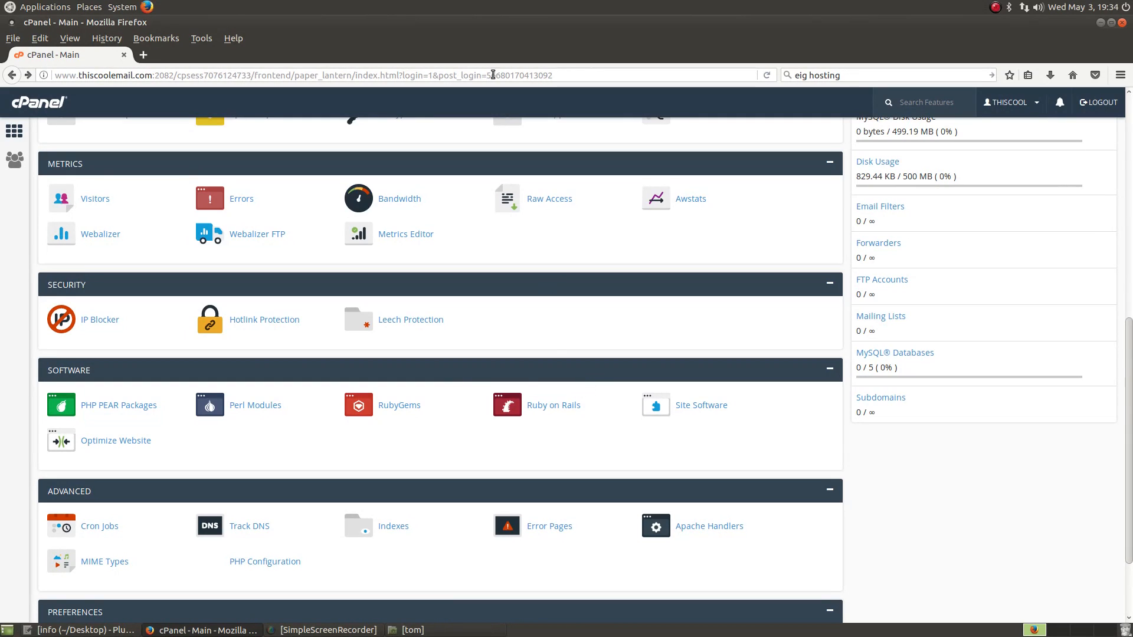
Step: Drag the Email section header to the top of cPanel's home page, above Files
{"action": "scroll", "coordinate": [468, 489], "scroll_direction": "up", "scroll_amount": 8}
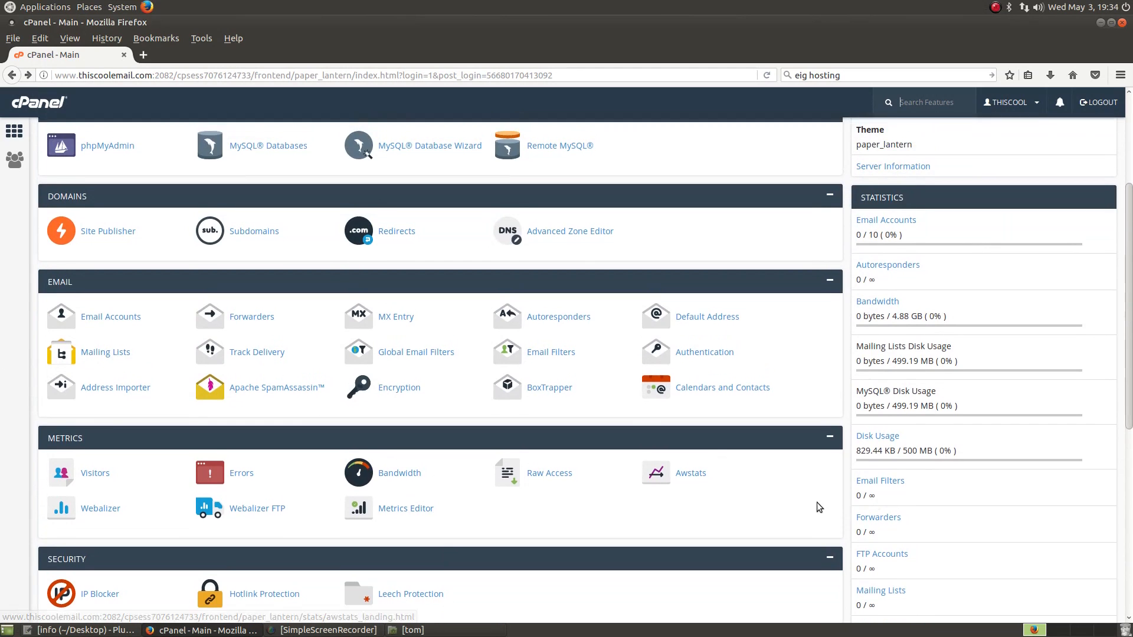
{"action": "scroll", "coordinate": [692, 440], "scroll_direction": "up", "scroll_amount": 5}
{"action": "scroll", "coordinate": [611, 503], "scroll_direction": "down", "scroll_amount": 5}
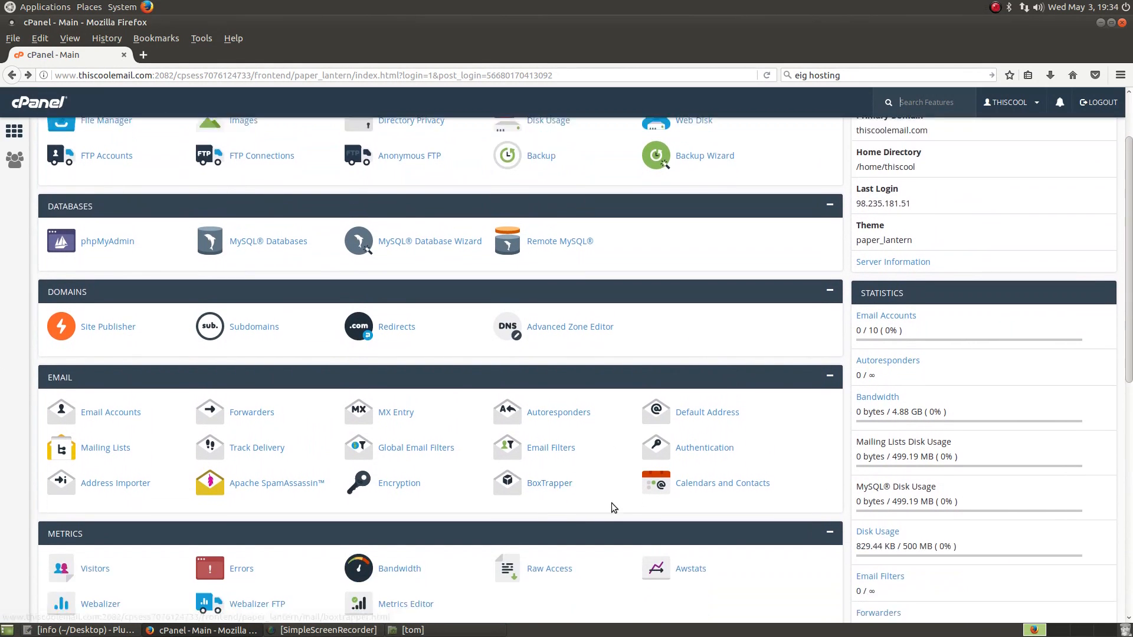
{"action": "scroll", "coordinate": [413, 413], "scroll_direction": "up", "scroll_amount": 3}
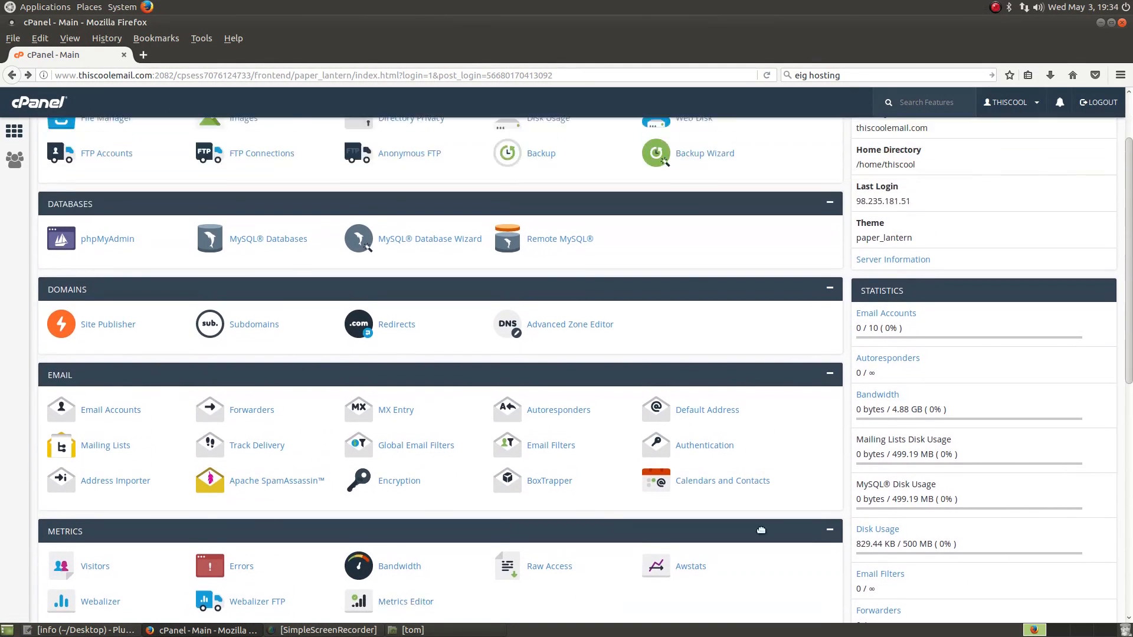
{"action": "left_click_drag", "start_coordinate": [665, 392], "coordinate": [584, 131]}
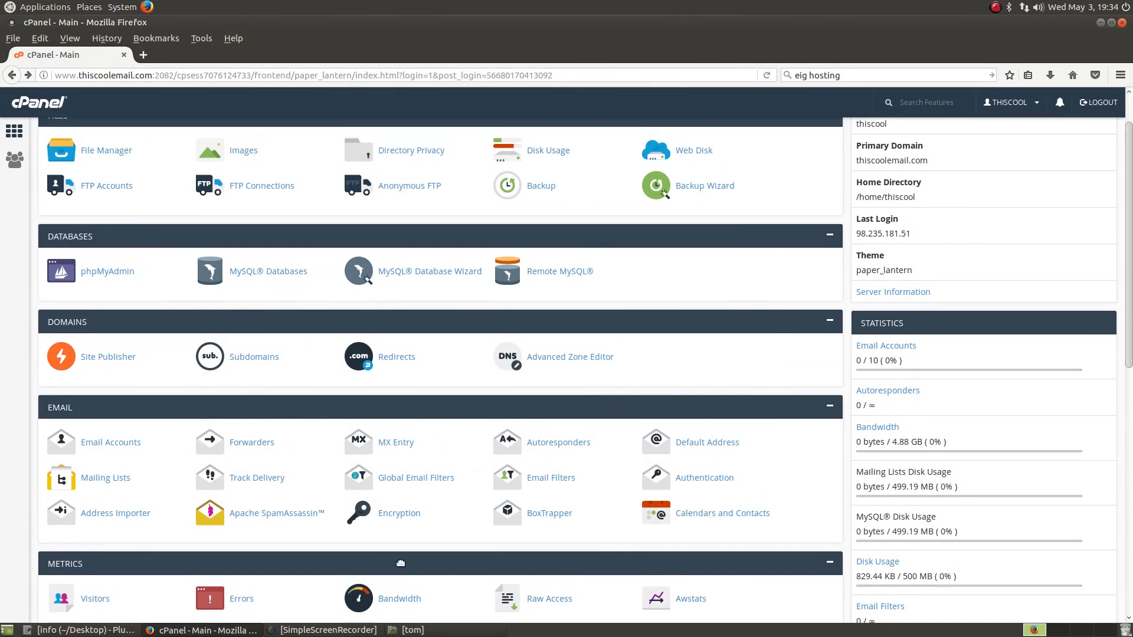
{"action": "scroll", "coordinate": [821, 561], "scroll_direction": "up", "scroll_amount": 2}
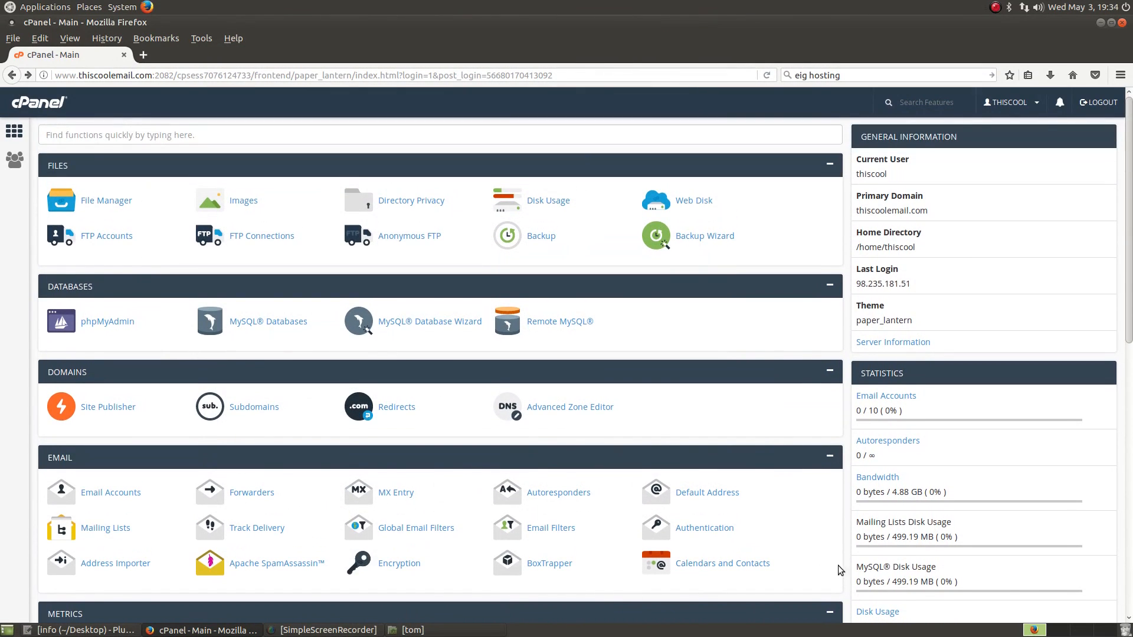
{"action": "left_click", "coordinate": [829, 456]}
{"action": "left_click", "coordinate": [830, 457]}
{"action": "left_click_drag", "start_coordinate": [42, 447], "coordinate": [42, 159]}
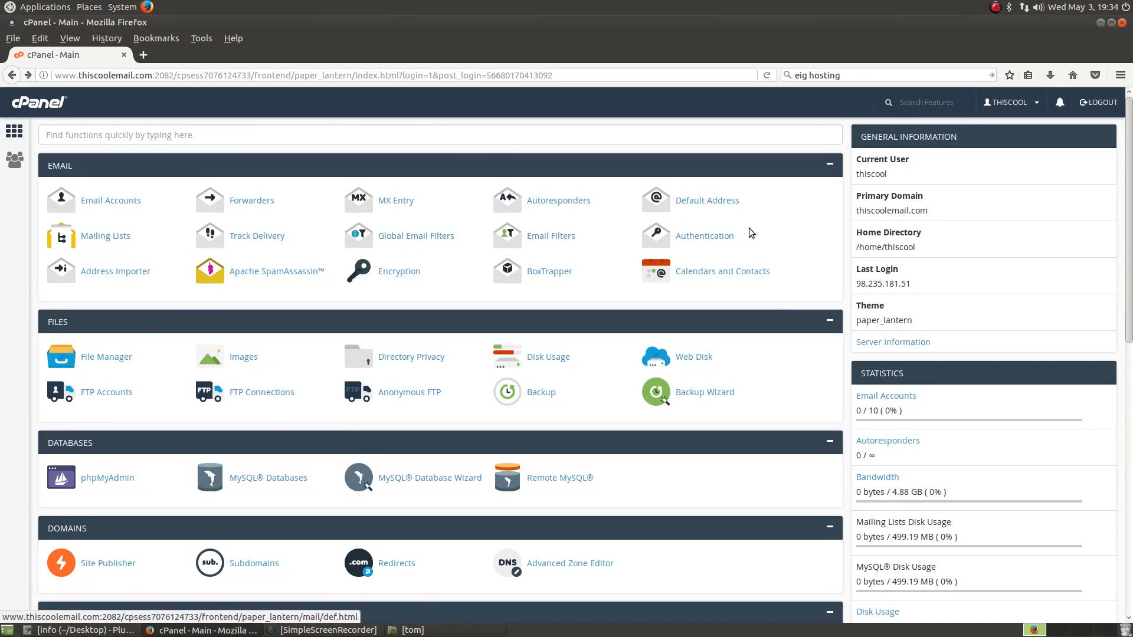
{"action": "left_click", "coordinate": [261, 202]}
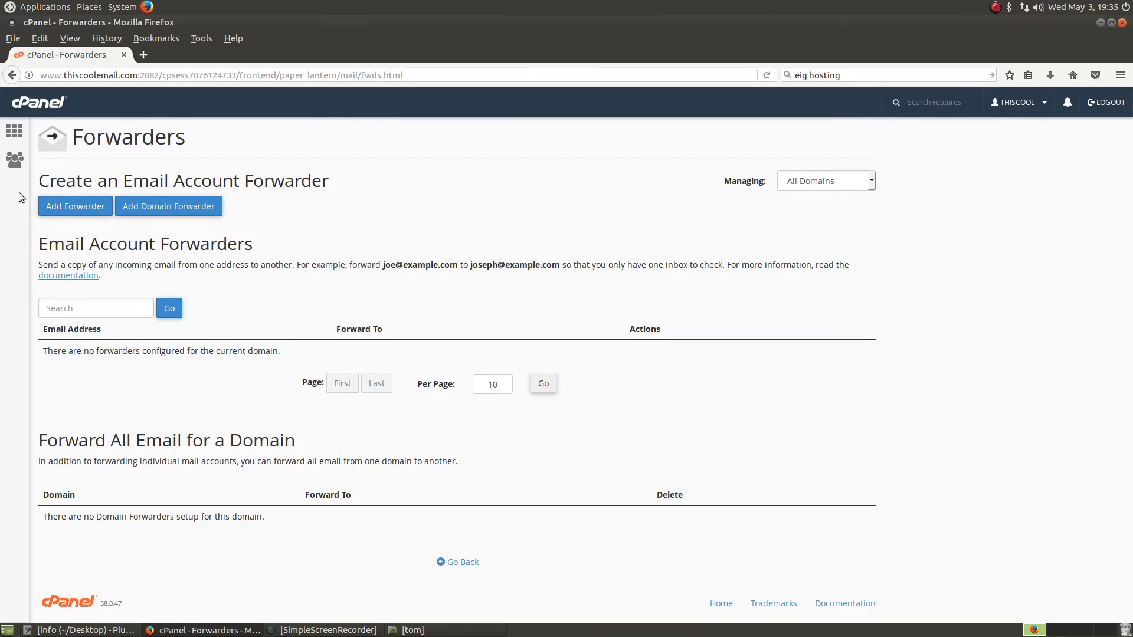
{"action": "left_click", "coordinate": [70, 206]}
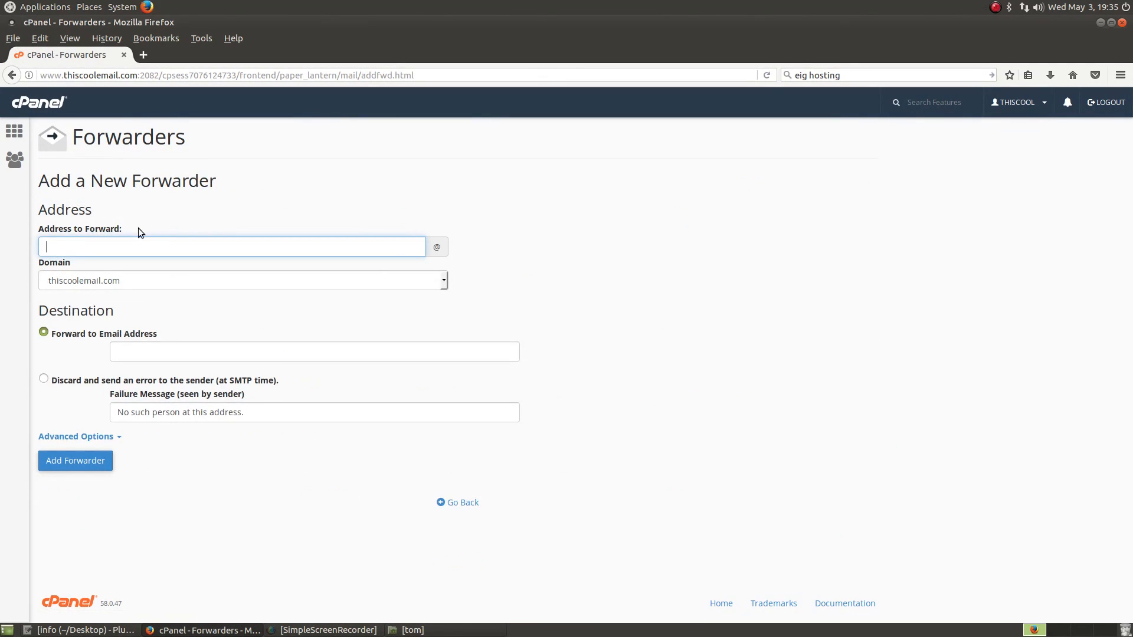
{"action": "left_click", "coordinate": [442, 283]}
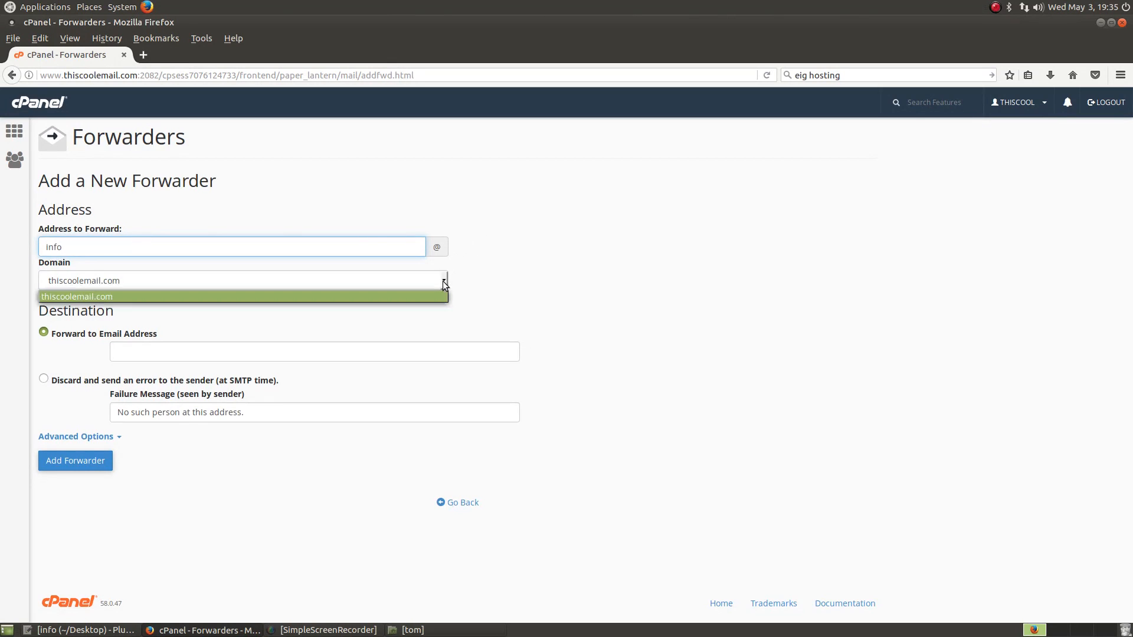
{"action": "left_click", "coordinate": [83, 297]}
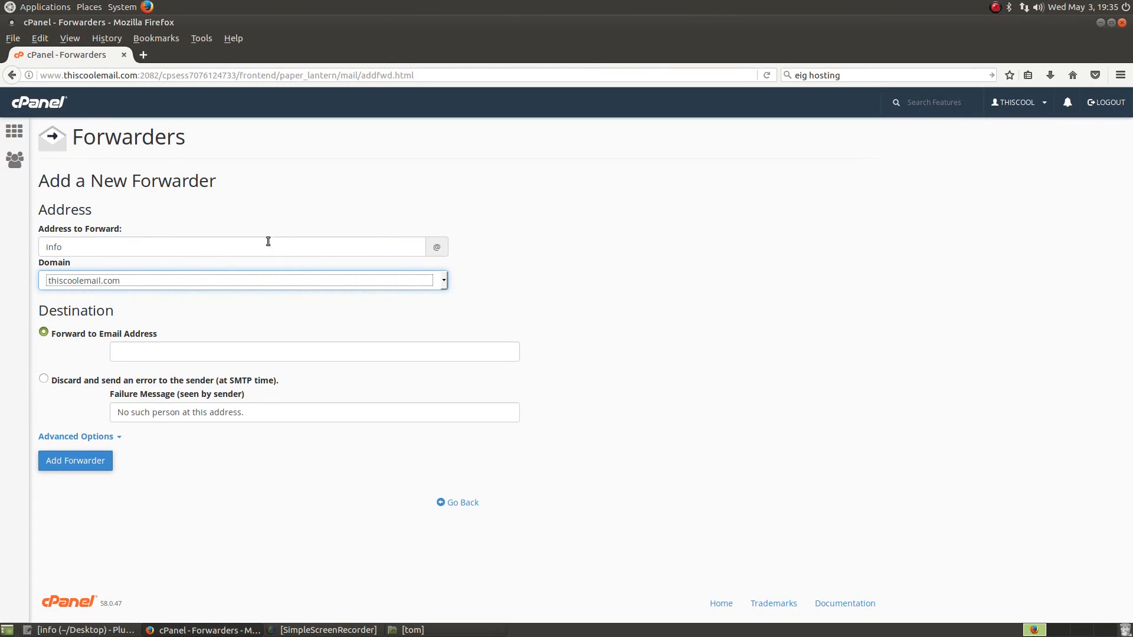
{"action": "left_click", "coordinate": [251, 300]}
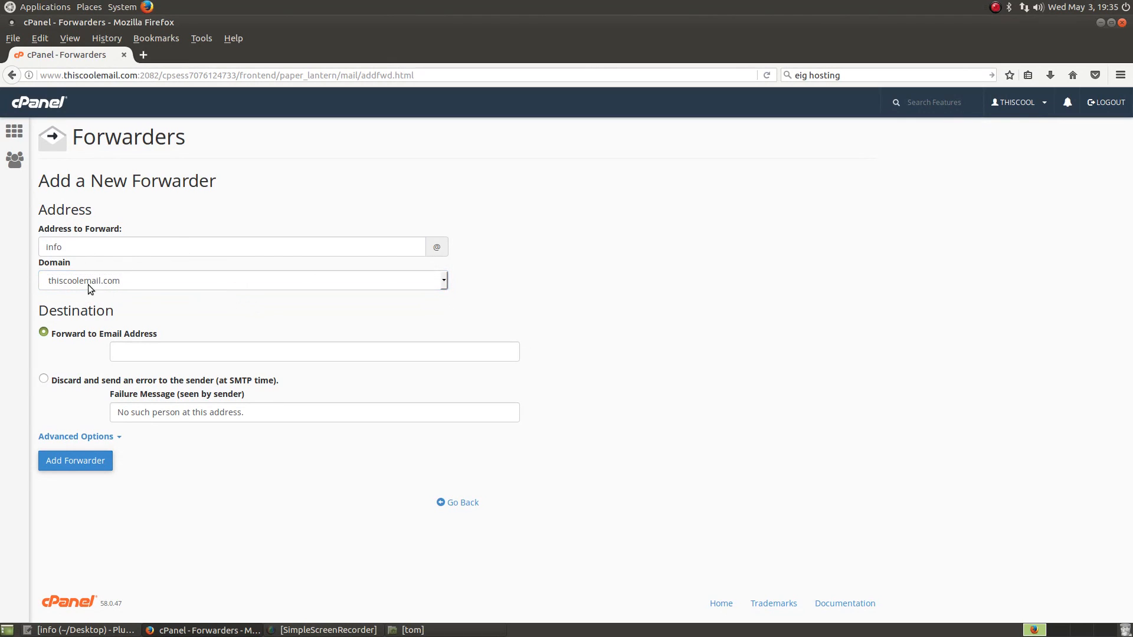
Step: Enter a destination e-mail address, then clear it and go back without saving
{"action": "left_click", "coordinate": [210, 351]}
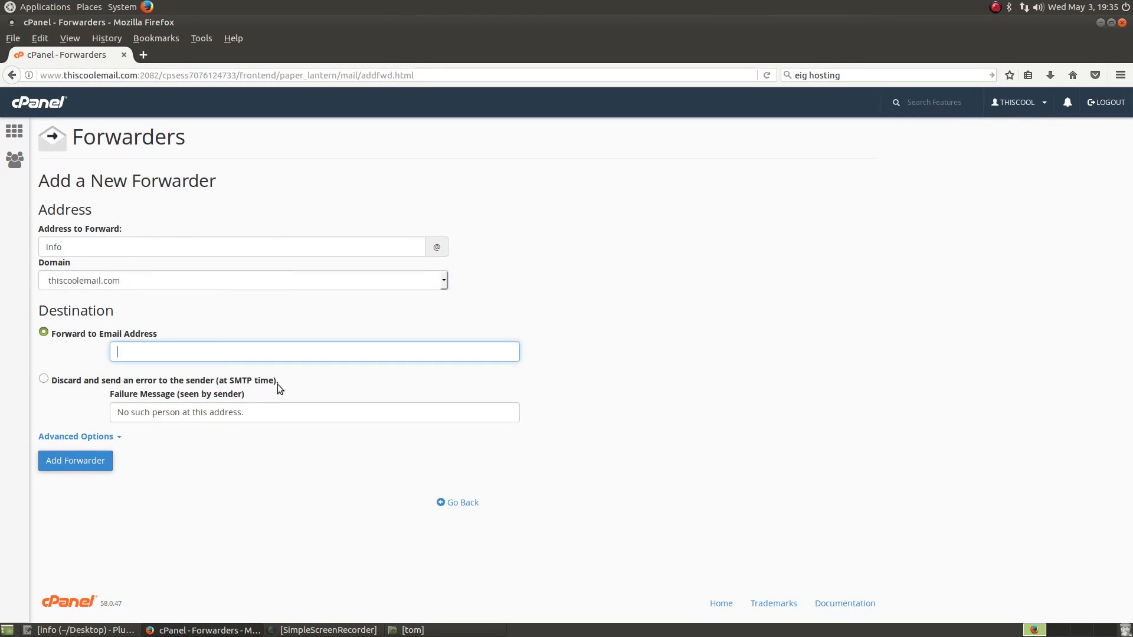
{"action": "type", "text": "my@"}
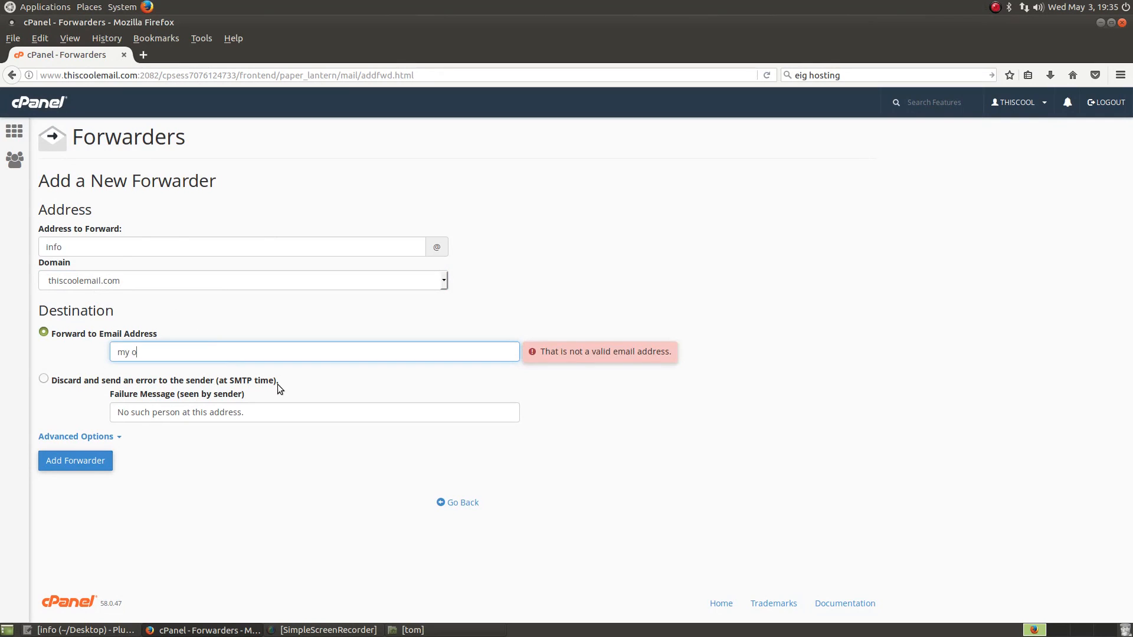
{"action": "key", "text": "BackSpace"}
{"action": "type", "text": "otheremail@email.com"}
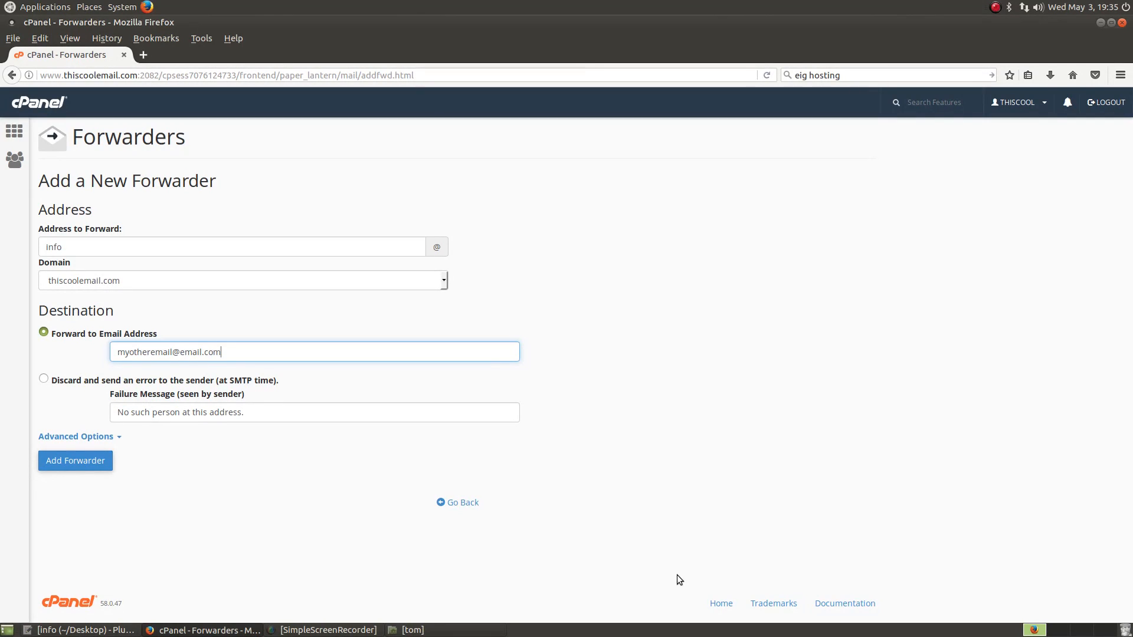
{"action": "key", "text": "BackSpace"}
{"action": "key", "text": "BackSpace"}
{"action": "key", "text": "BackSpace"}
{"action": "key", "text": "BackSpace"}
{"action": "key", "text": "BackSpace"}
{"action": "key", "text": "BackSpace"}
{"action": "key", "text": "BackSpace"}
{"action": "key", "text": "BackSpace"}
{"action": "key", "text": "BackSpace"}
{"action": "key", "text": "BackSpace"}
{"action": "key", "text": "BackSpace"}
{"action": "key", "text": "BackSpace"}
{"action": "key", "text": "BackSpace"}
{"action": "key", "text": "BackSpace"}
{"action": "key", "text": "BackSpace"}
{"action": "key", "text": "BackSpace"}
{"action": "key", "text": "BackSpace"}
{"action": "key", "text": "BackSpace"}
{"action": "key", "text": "BackSpace"}
{"action": "key", "text": "BackSpace"}
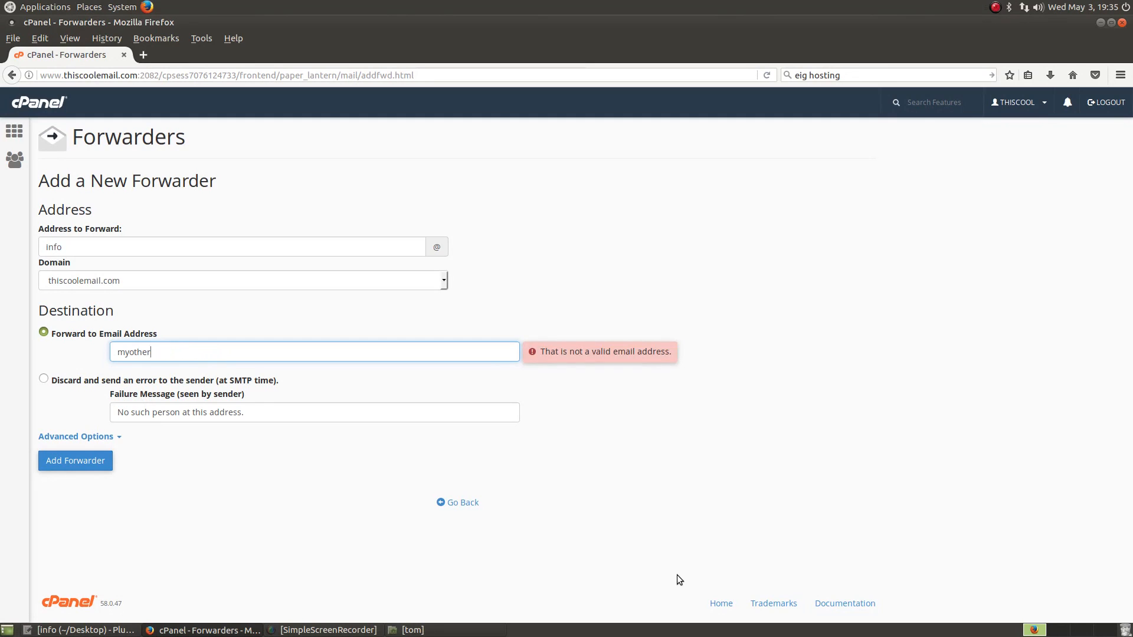
{"action": "left_click", "coordinate": [89, 462]}
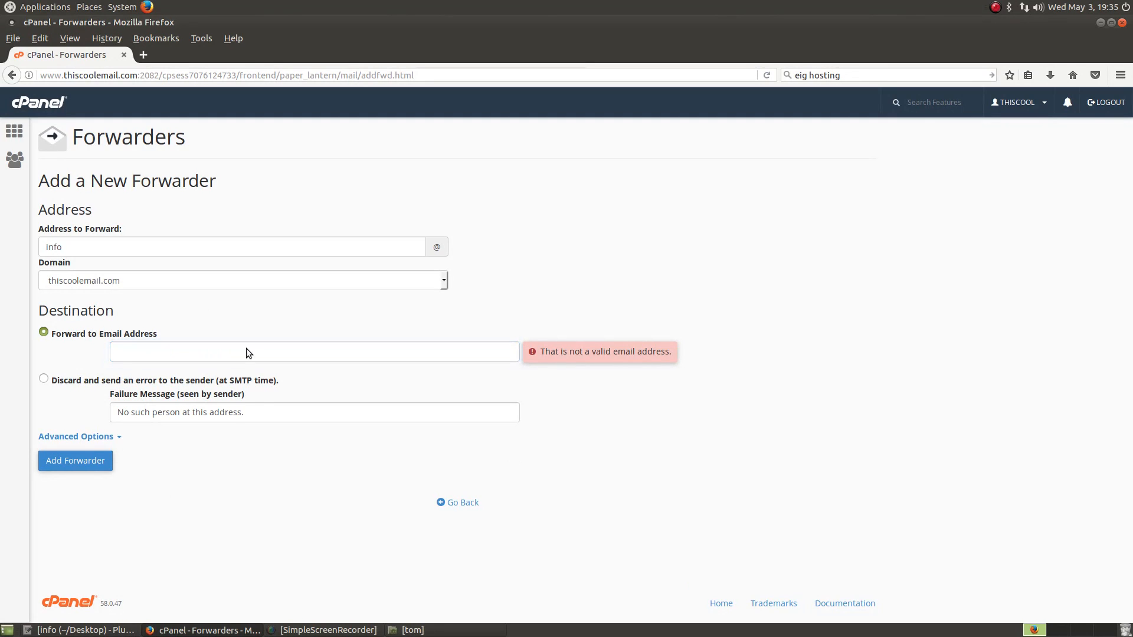
{"action": "left_click", "coordinate": [443, 502]}
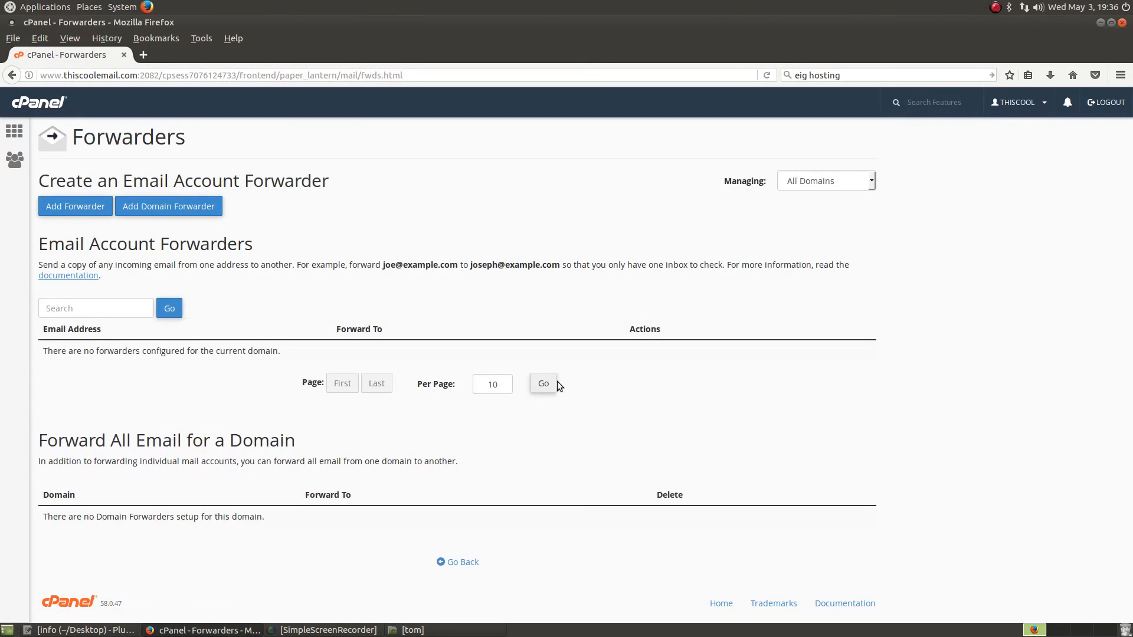
{"action": "left_click", "coordinate": [18, 134]}
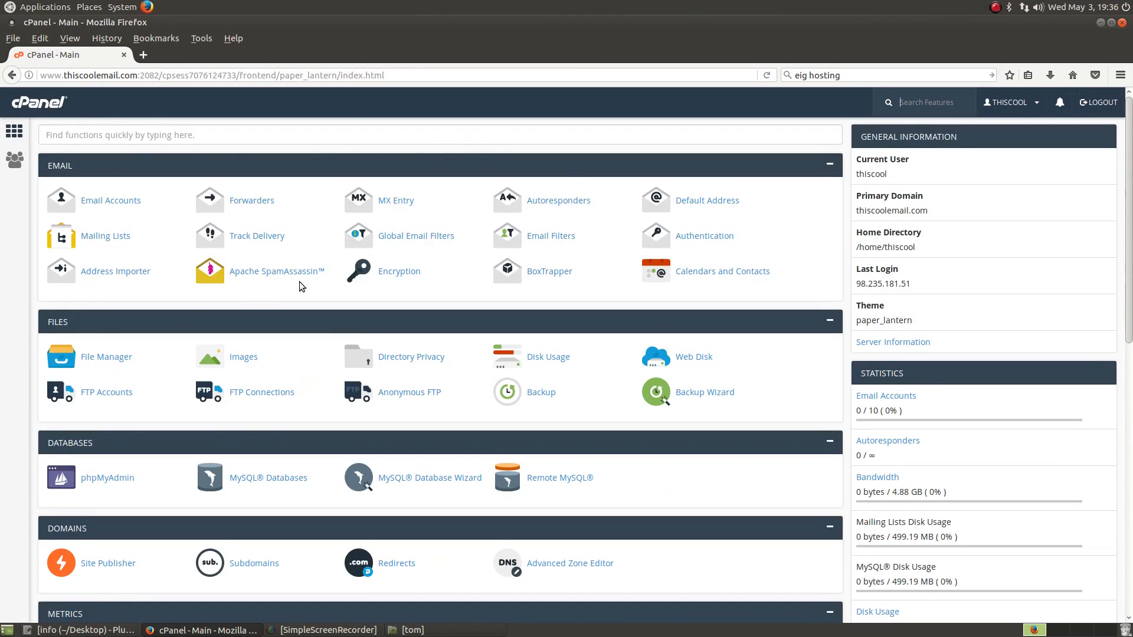
{"action": "left_click", "coordinate": [115, 200]}
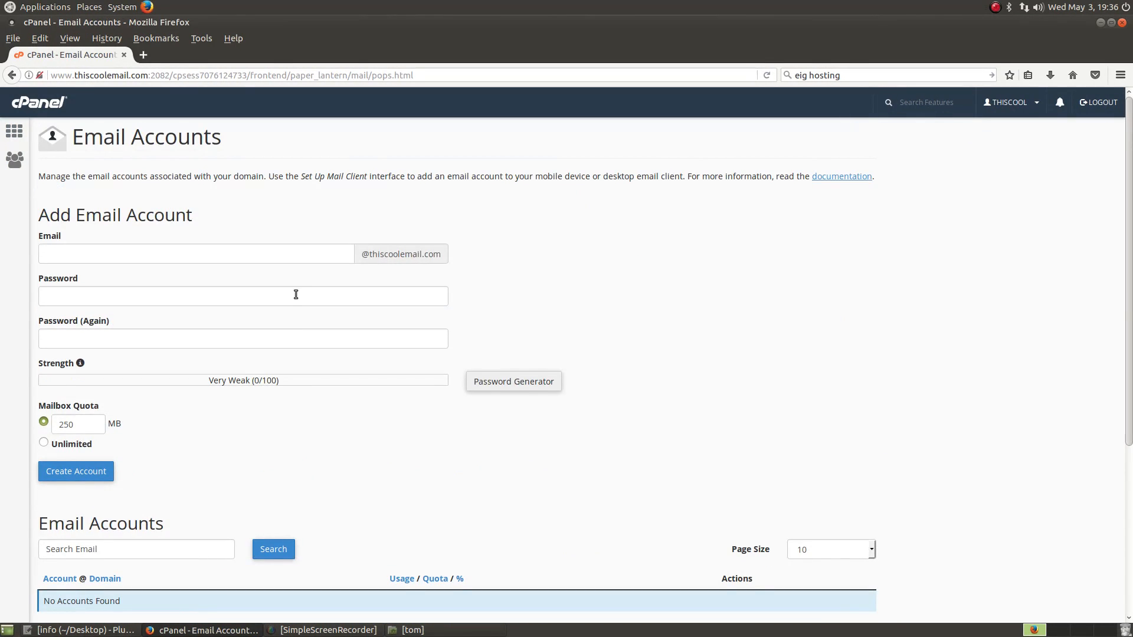
{"action": "left_click", "coordinate": [182, 254]}
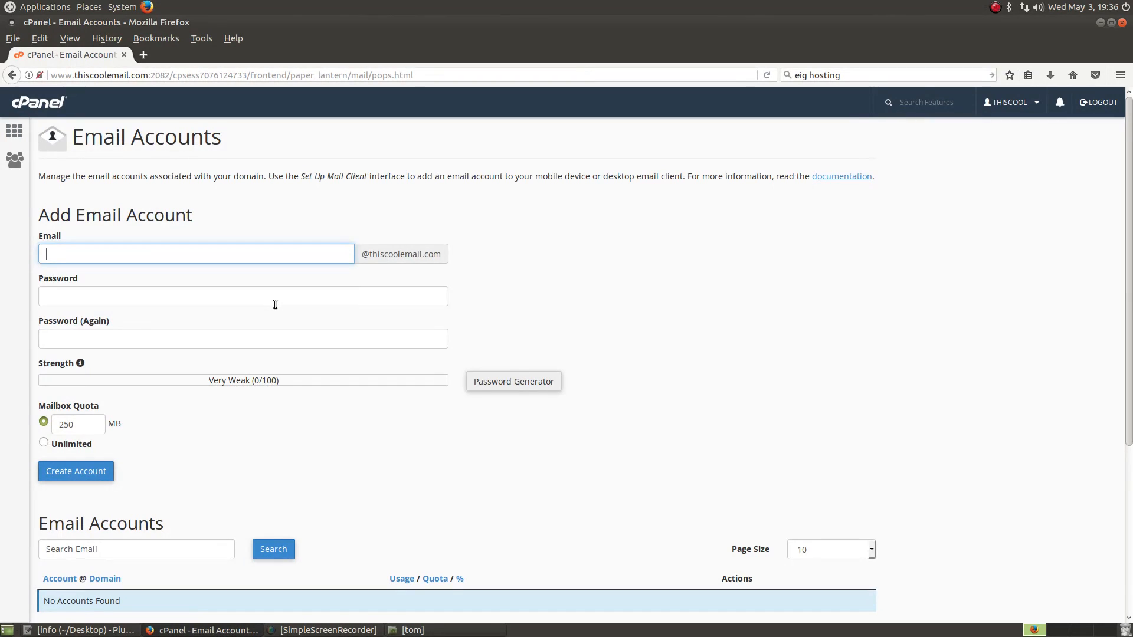
{"action": "left_click", "coordinate": [533, 315]}
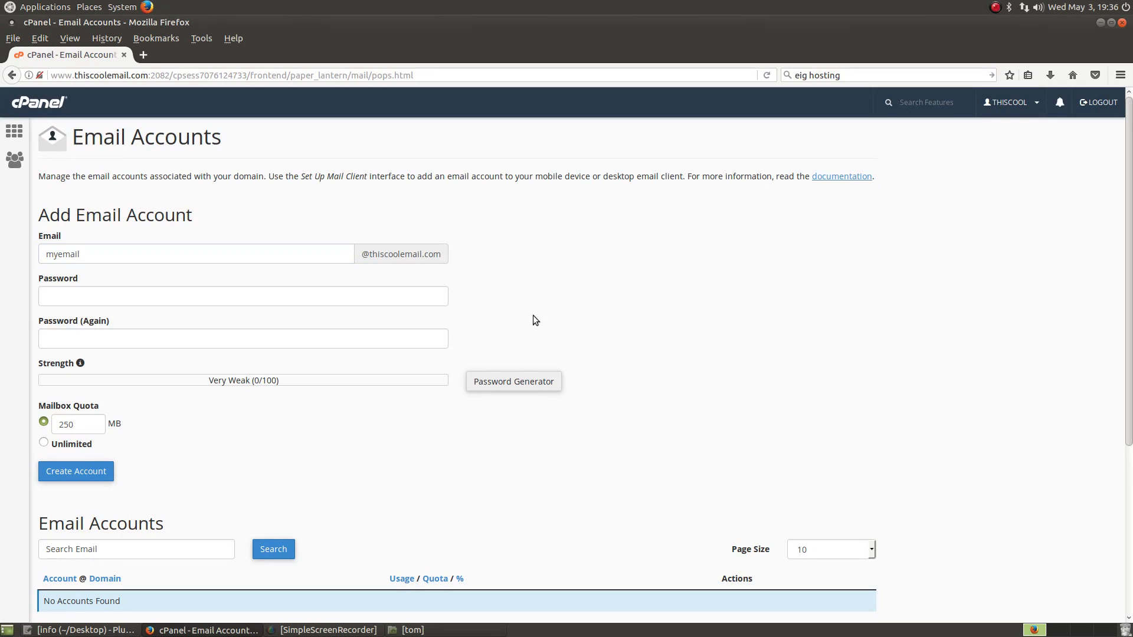
Step: Try the Password Generator, then cancel it without using its password
{"action": "left_click", "coordinate": [533, 381]}
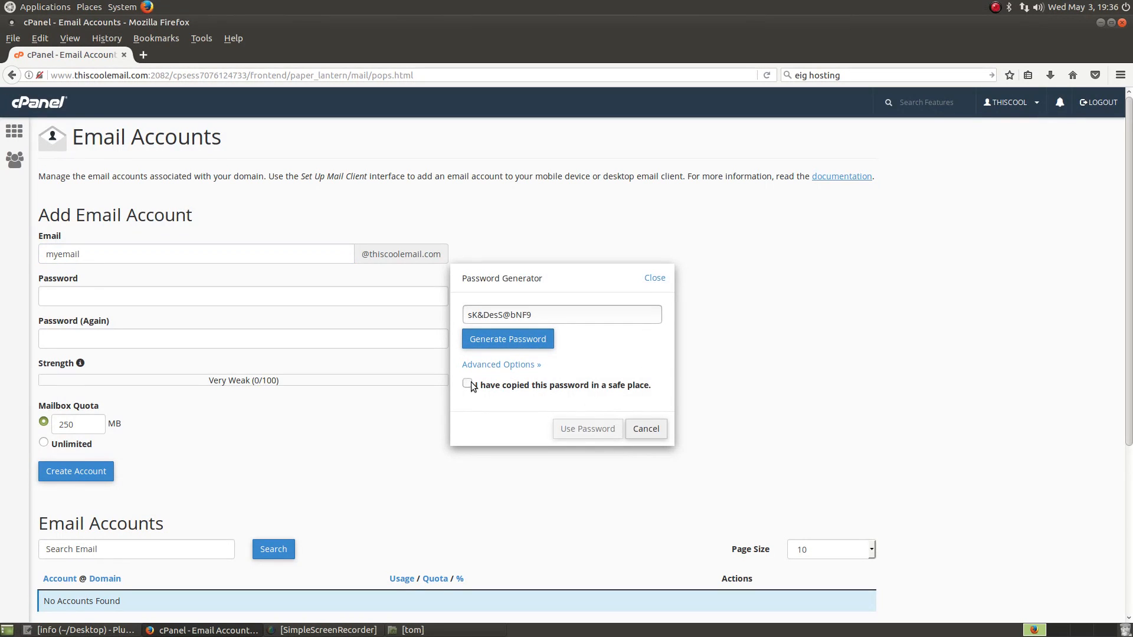
{"action": "left_click_drag", "start_coordinate": [554, 316], "coordinate": [355, 301]}
{"action": "type", "text": "password1"}
{"action": "left_click", "coordinate": [646, 428]}
Step: Type the account password into the Password and Password (Again) fields
{"action": "left_click", "coordinate": [92, 298]}
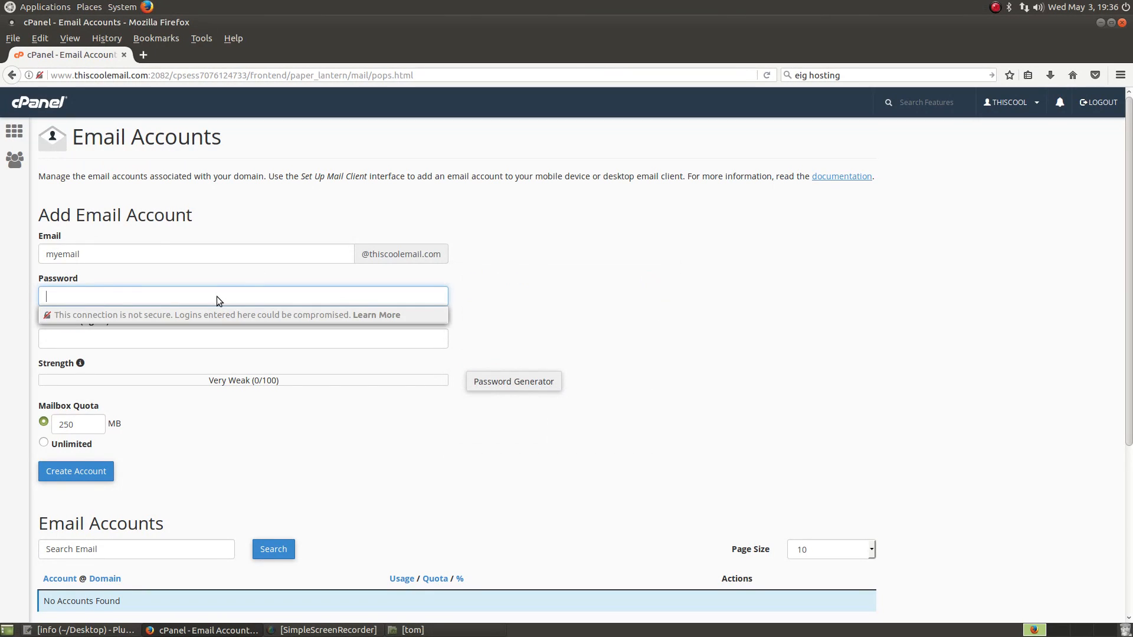
{"action": "type", "text": "************"}
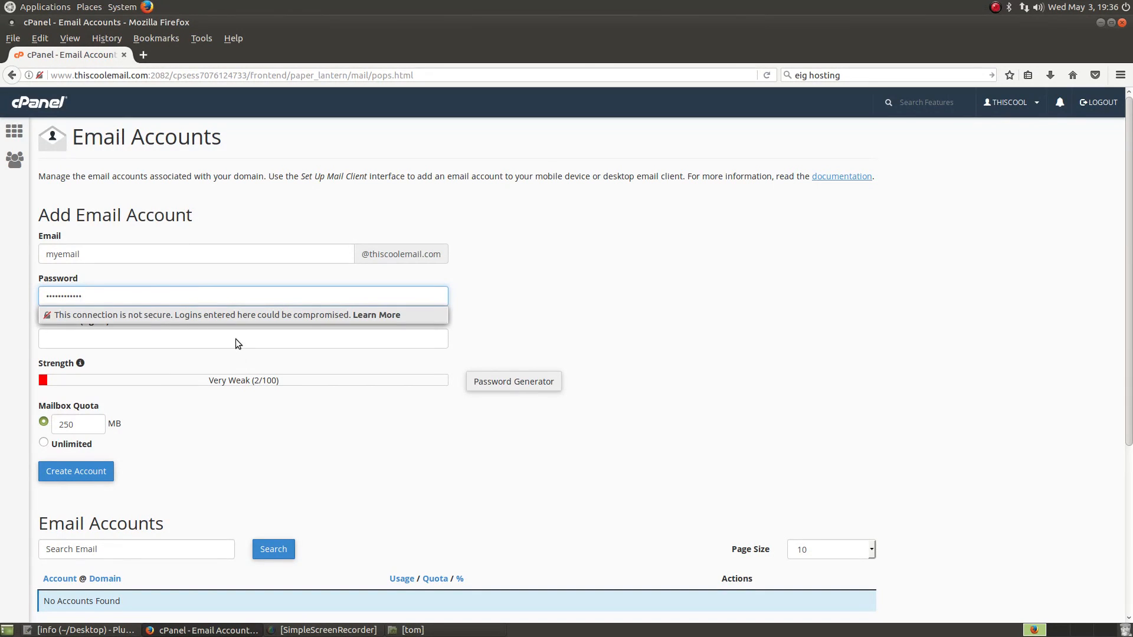
{"action": "double_click", "coordinate": [170, 299]}
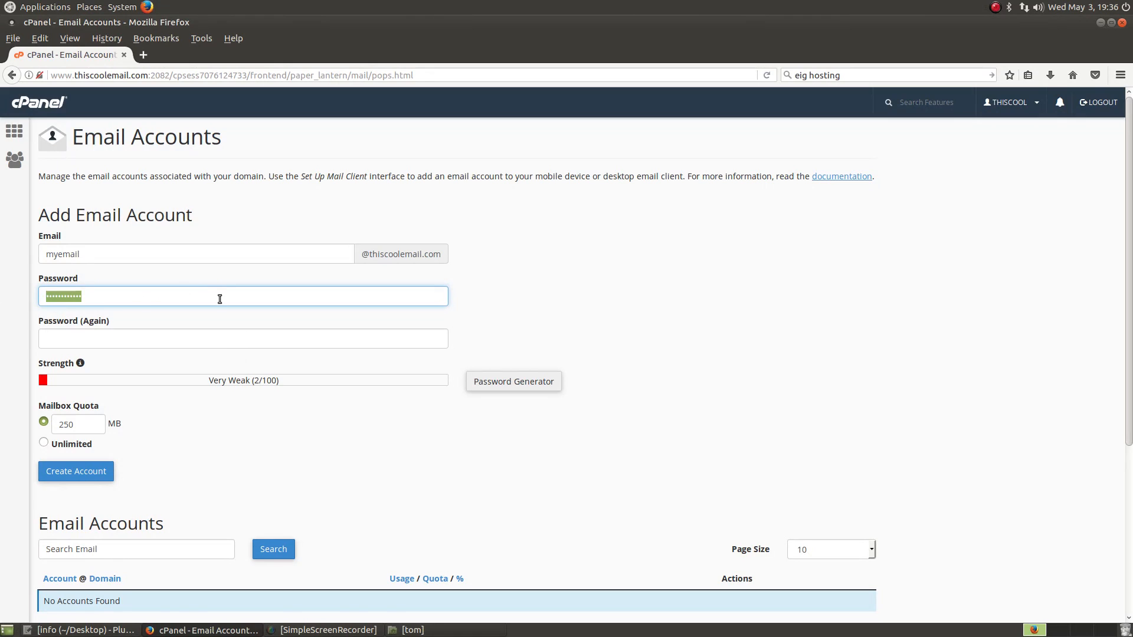
{"action": "type", "text": "********"}
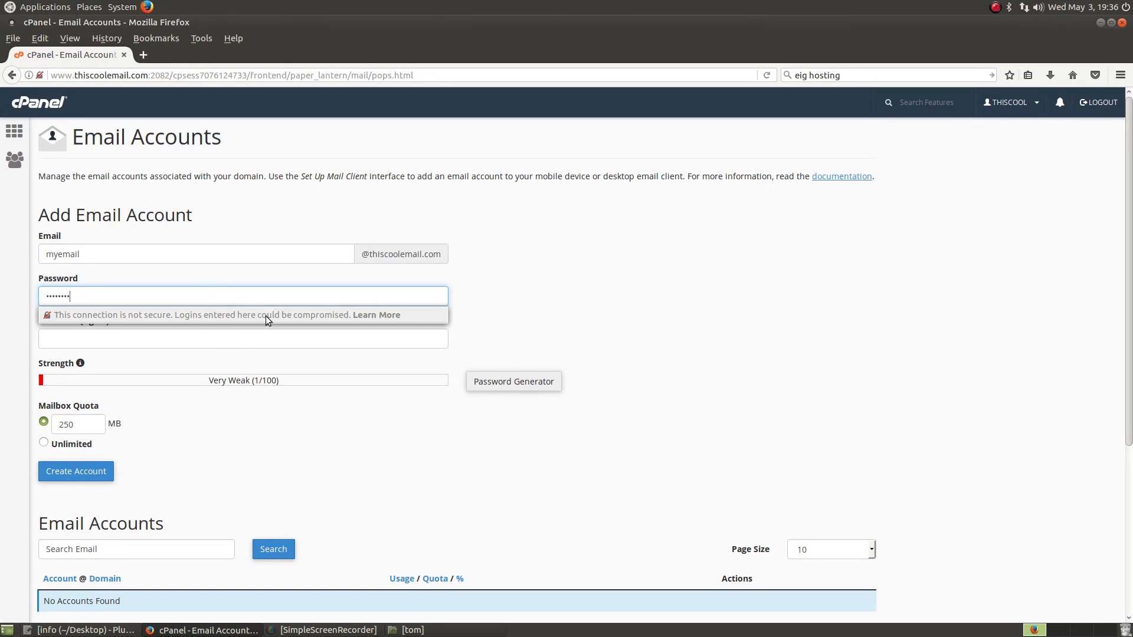
{"action": "left_click", "coordinate": [254, 346]}
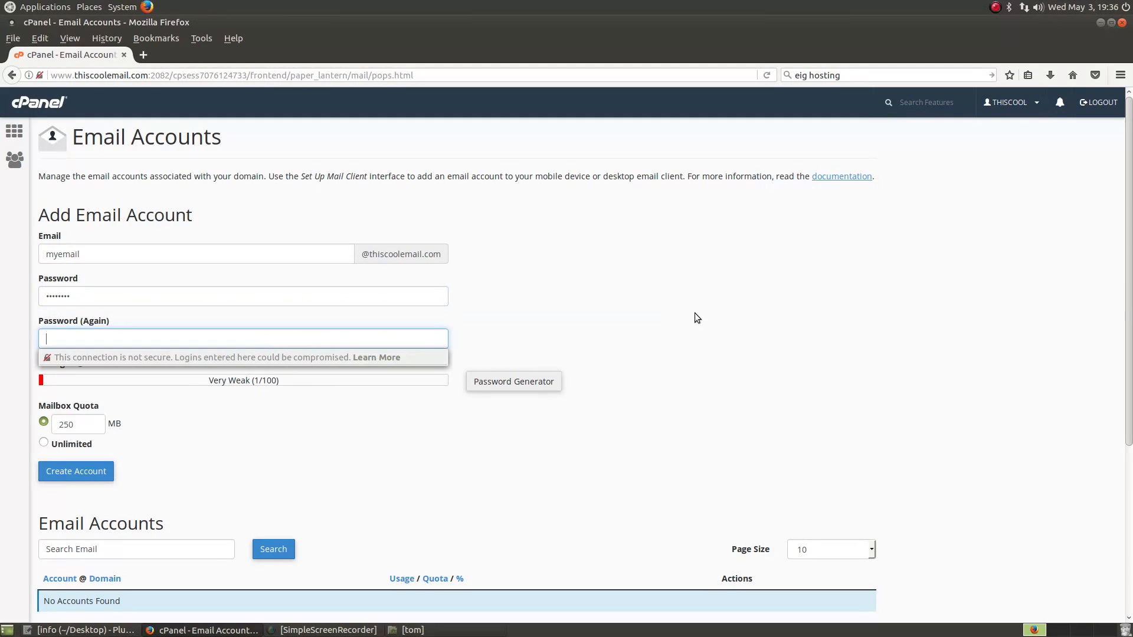
{"action": "type", "text": "********"}
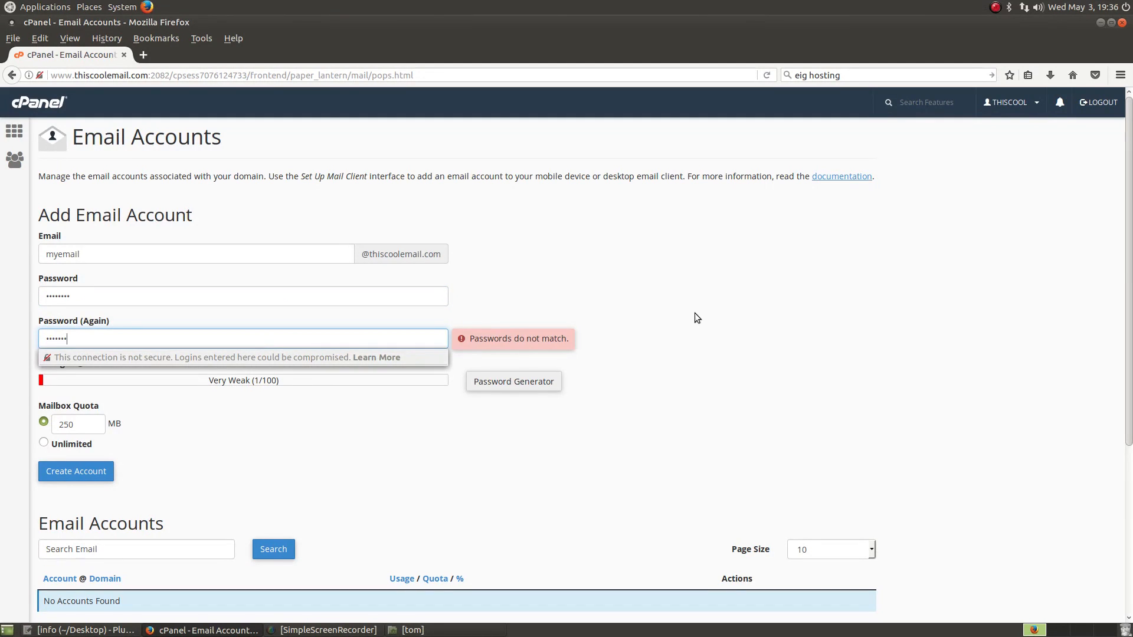
Step: Set a fixed 500 MB mailbox quota and create the account
{"action": "left_click", "coordinate": [695, 313]}
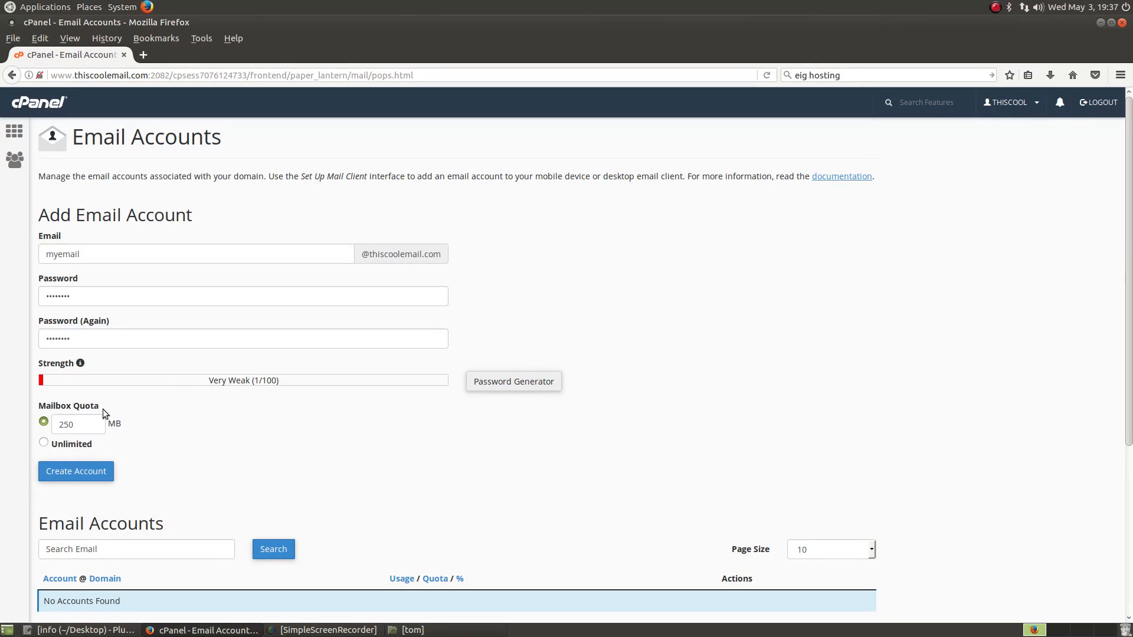
{"action": "left_click", "coordinate": [44, 421]}
{"action": "key", "text": "Tab"}
{"action": "type", "text": "500"}
{"action": "scroll", "coordinate": [219, 480], "scroll_direction": "down", "scroll_amount": 1}
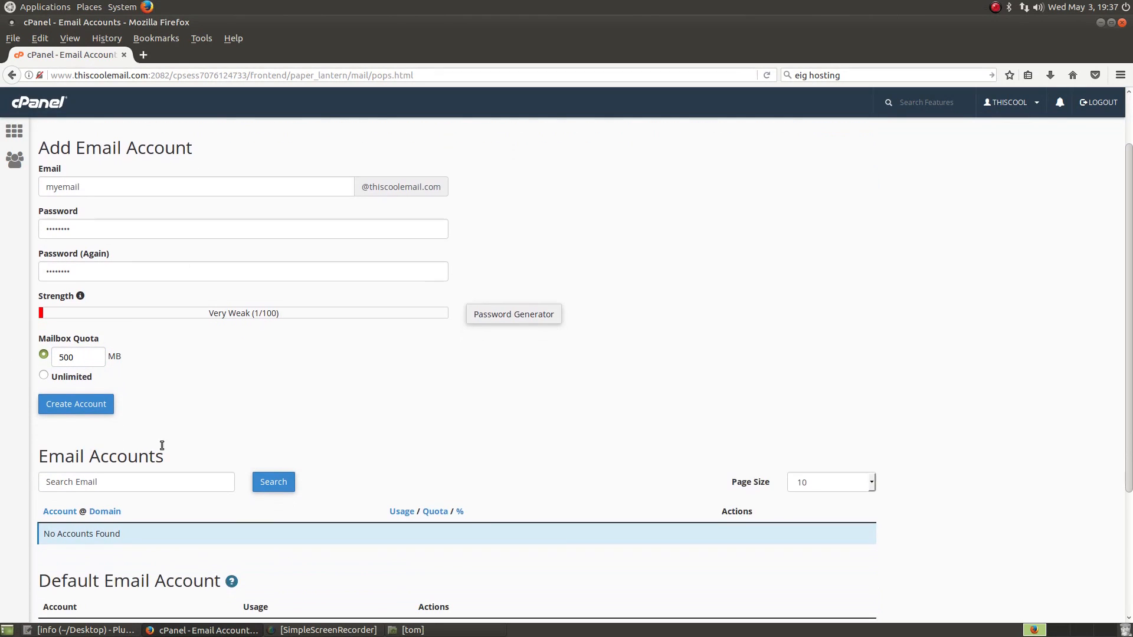
{"action": "left_click", "coordinate": [83, 405]}
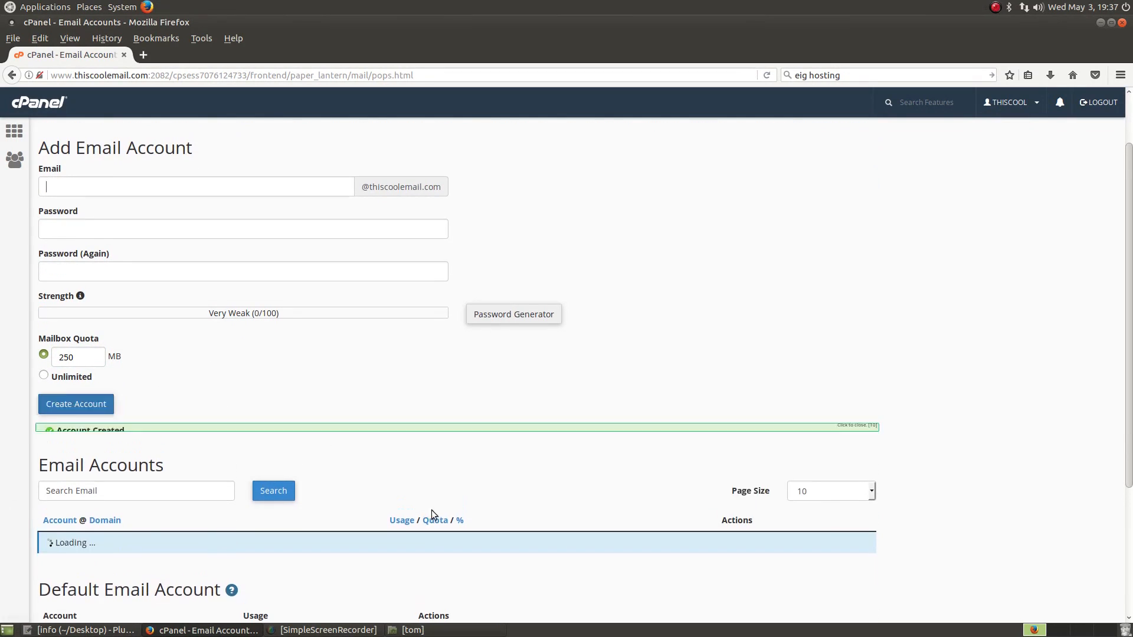
{"action": "scroll", "coordinate": [1000, 485], "scroll_direction": "down", "scroll_amount": 4}
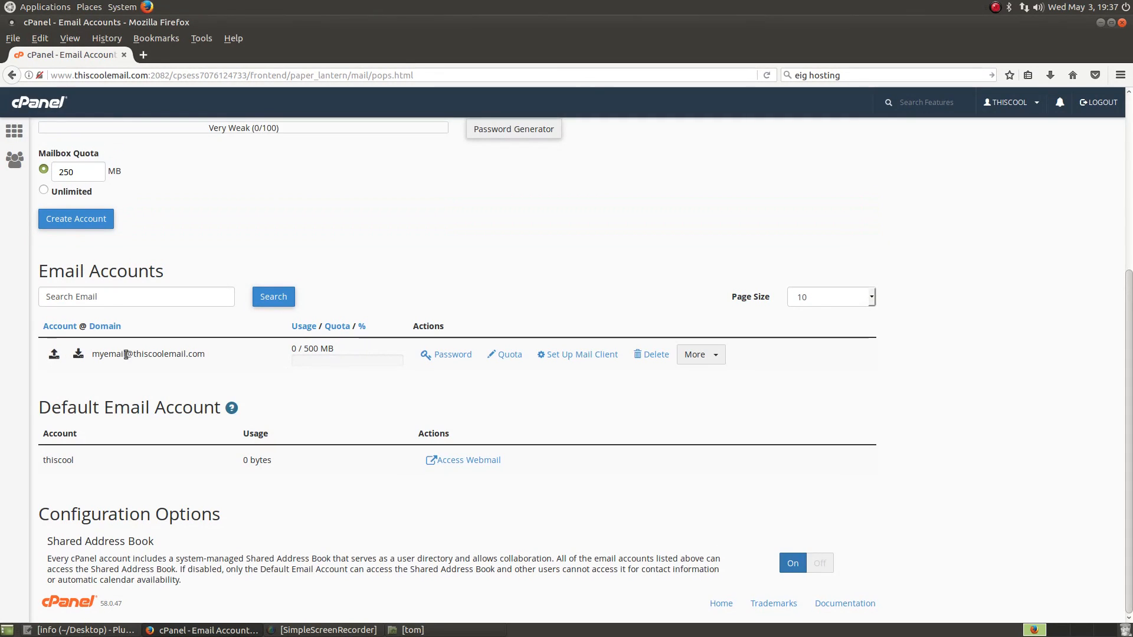
Step: Expand the new account's Password and Quota options, then open Set Up Mail Client
{"action": "left_click", "coordinate": [448, 356]}
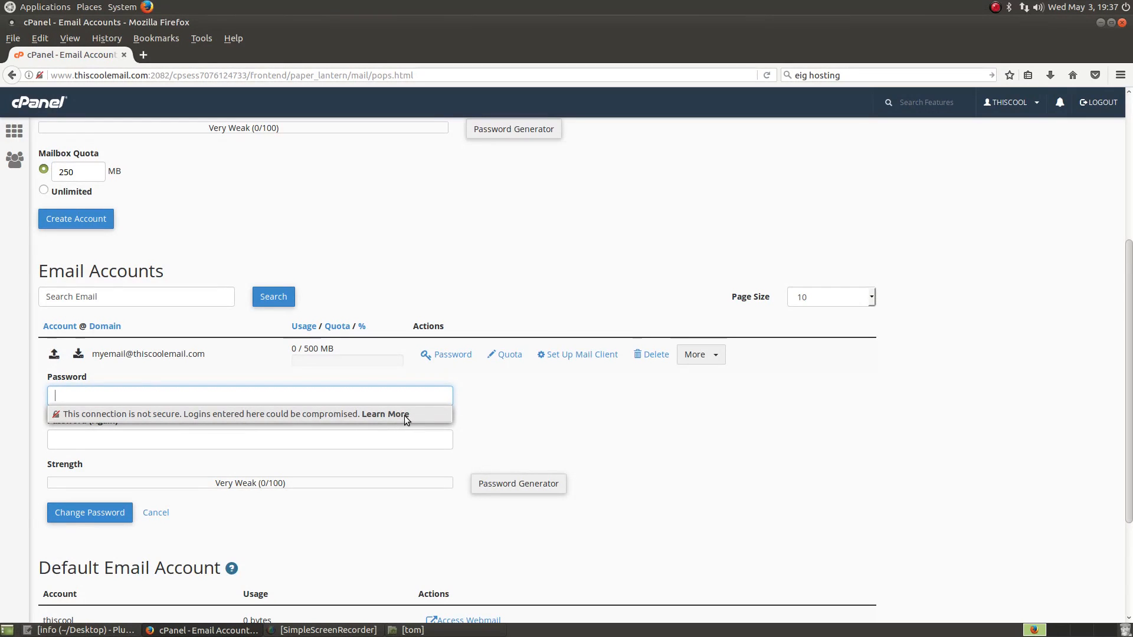
{"action": "left_click", "coordinate": [568, 426]}
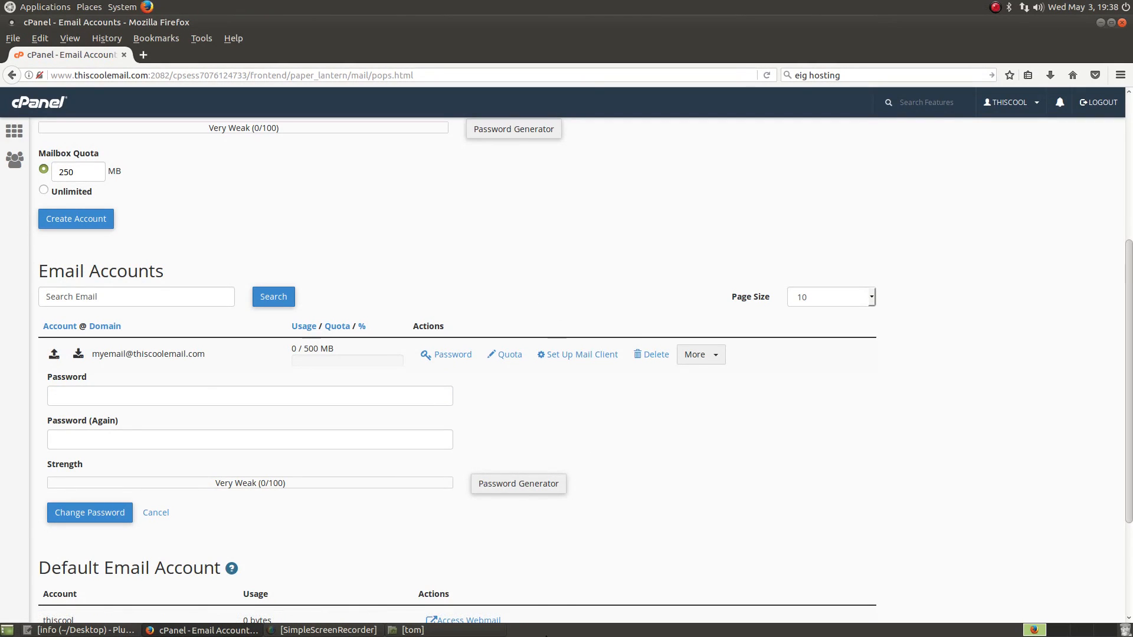
{"action": "left_click", "coordinate": [506, 355]}
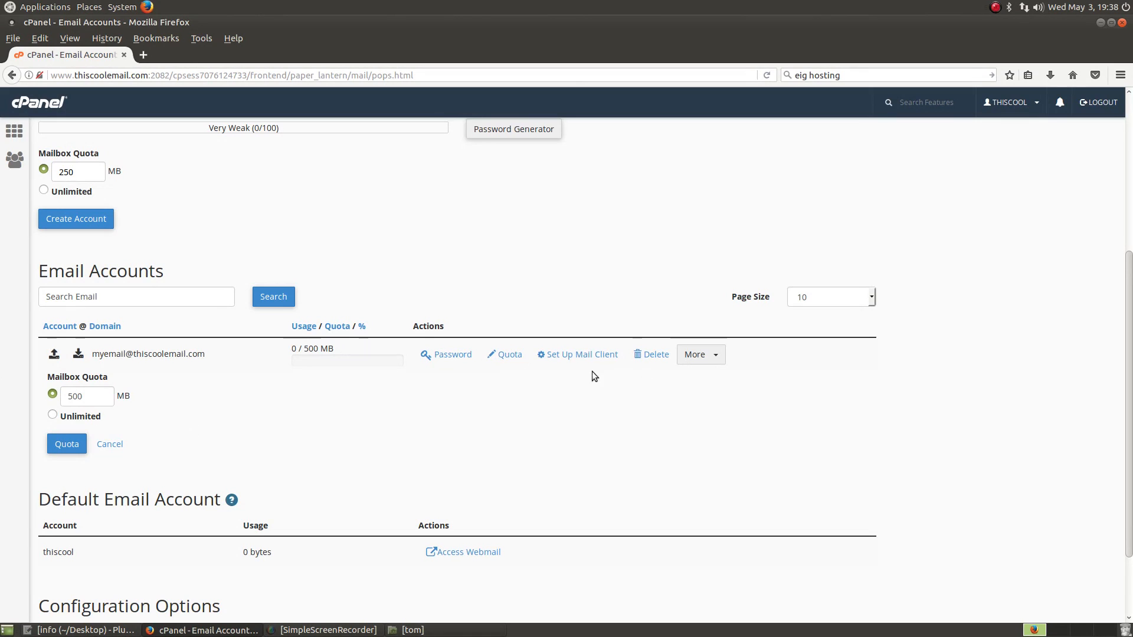
{"action": "left_click", "coordinate": [575, 361]}
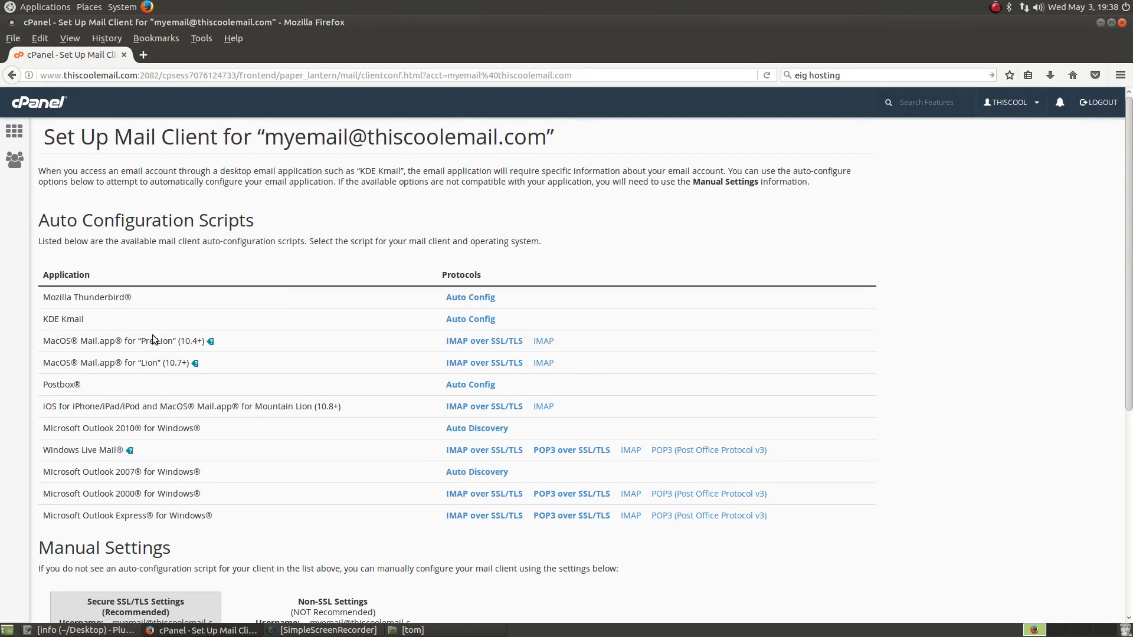
Step: Copy the mailbox address from Thunderbird's Auto Config notes, close them, and open the applications menu
{"action": "left_click", "coordinate": [481, 298]}
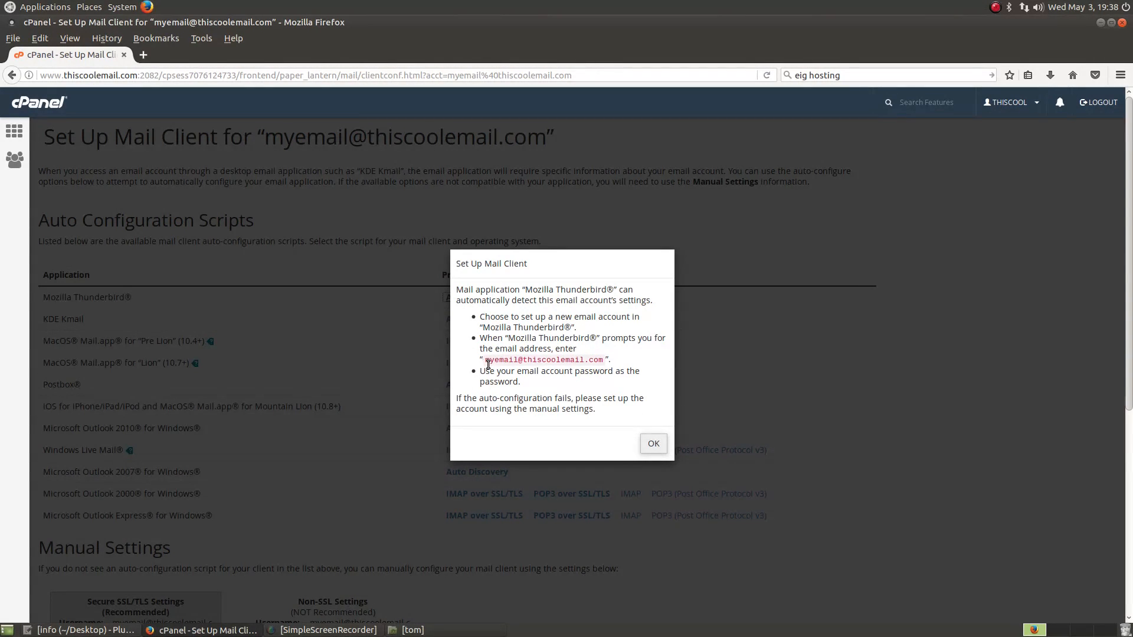
{"action": "left_click_drag", "start_coordinate": [489, 362], "coordinate": [557, 361]}
{"action": "left_click", "coordinate": [470, 358]}
{"action": "left_click_drag", "start_coordinate": [485, 361], "coordinate": [603, 361]}
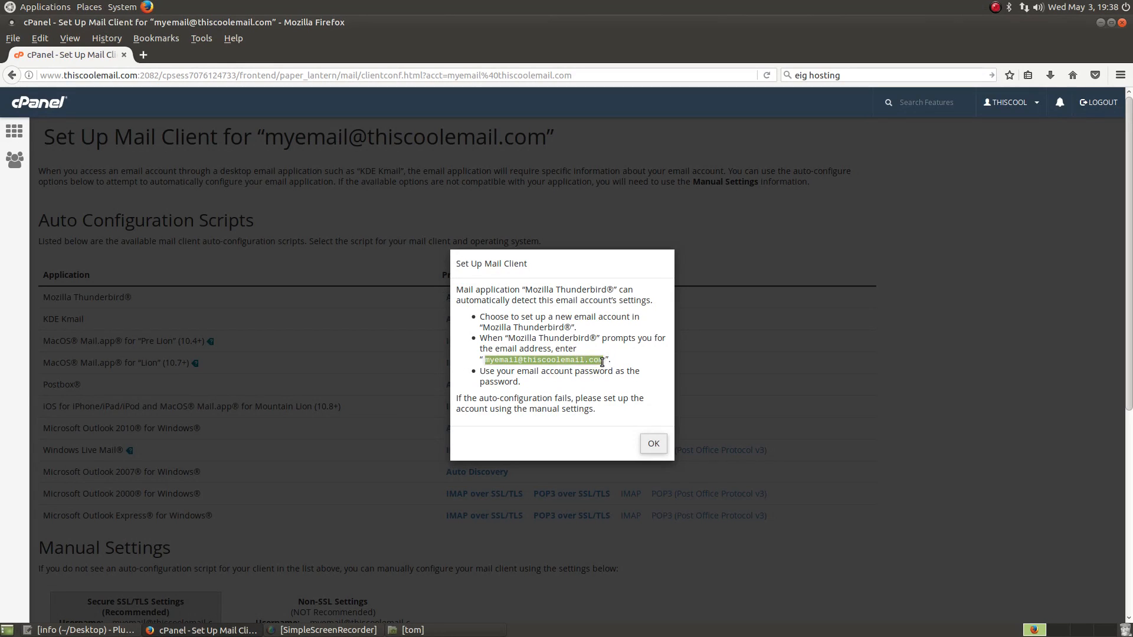
{"action": "right_click", "coordinate": [592, 361]}
{"action": "left_click", "coordinate": [618, 366]}
{"action": "left_click", "coordinate": [653, 442]}
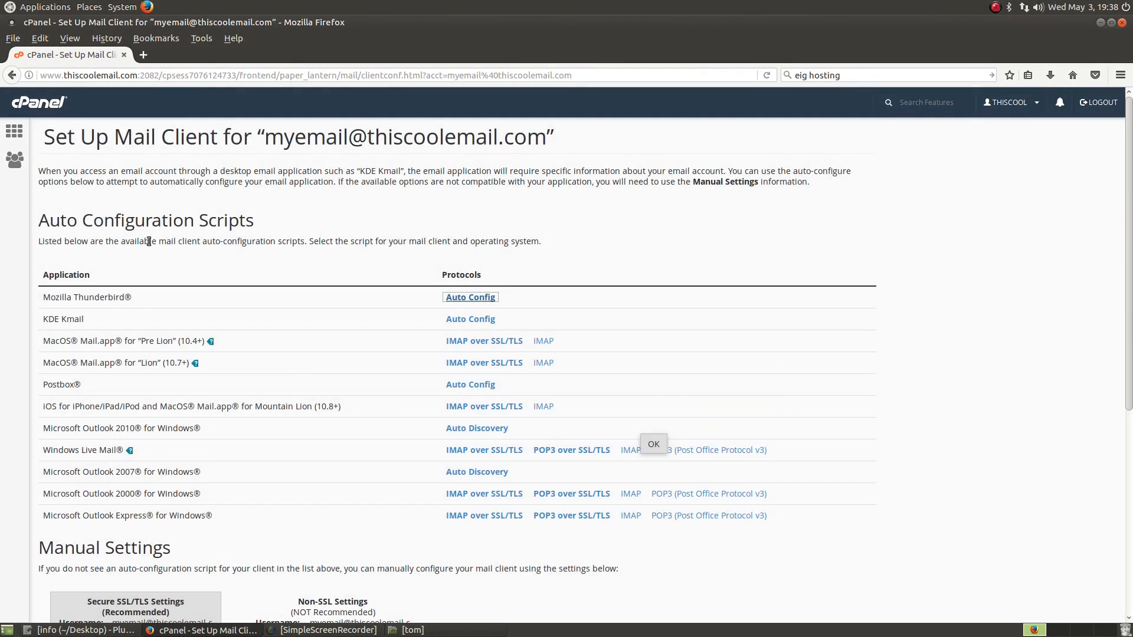
{"action": "left_click", "coordinate": [13, 12]}
Step: Launch Thunderbird, choose to use an existing mailbox, and paste the mailbox address
{"action": "mouse_move", "coordinate": [47, 54]}
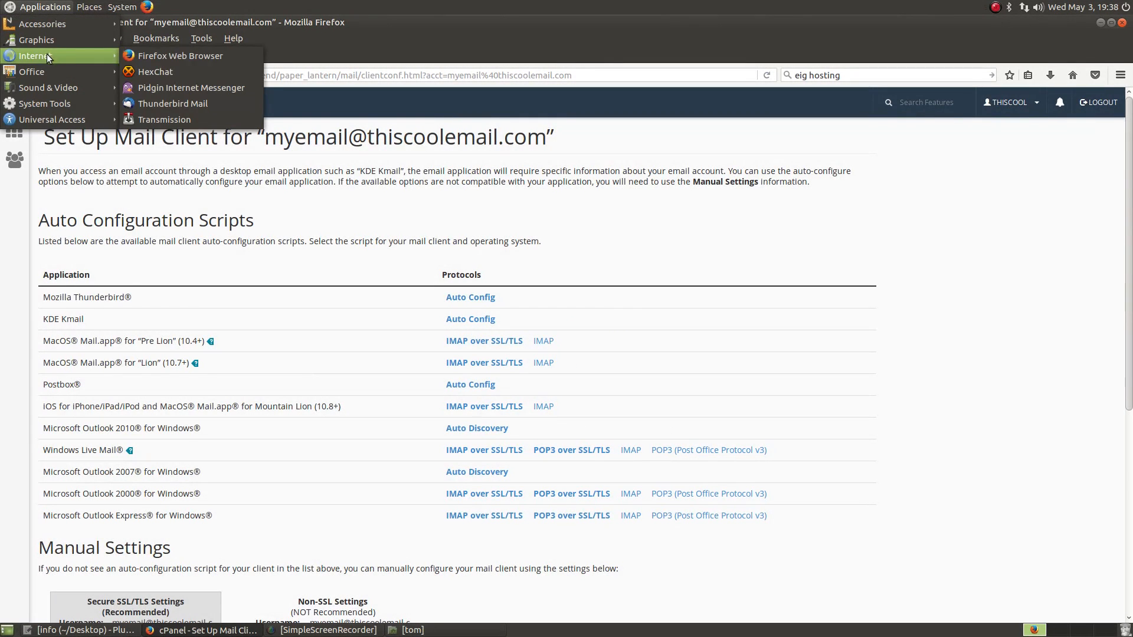
{"action": "left_click", "coordinate": [176, 101]}
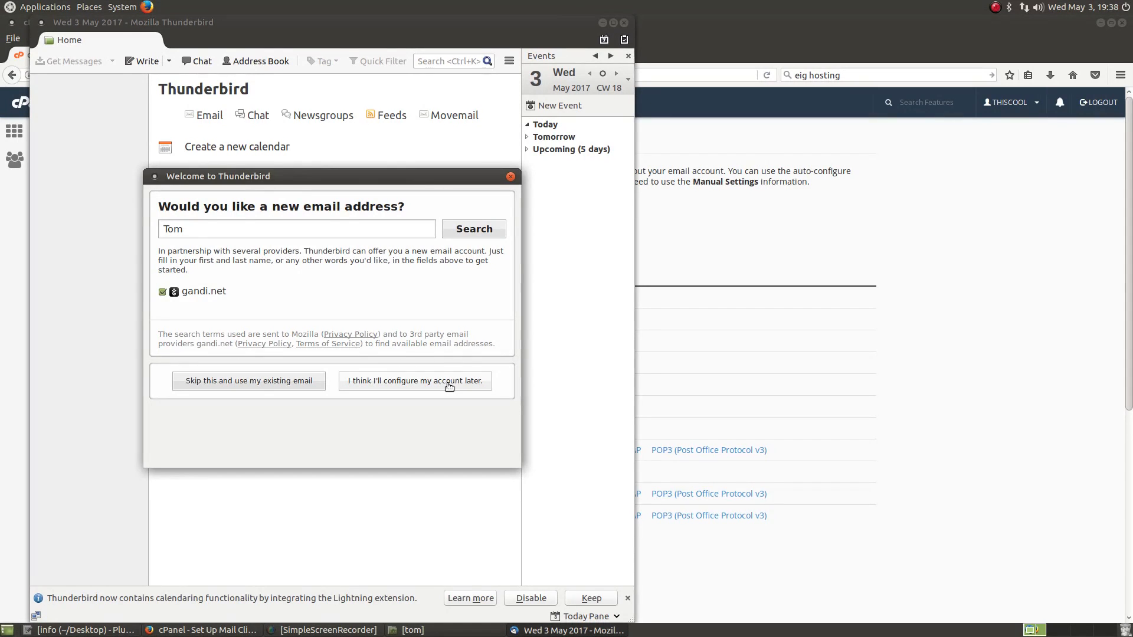
{"action": "left_click", "coordinate": [223, 382]}
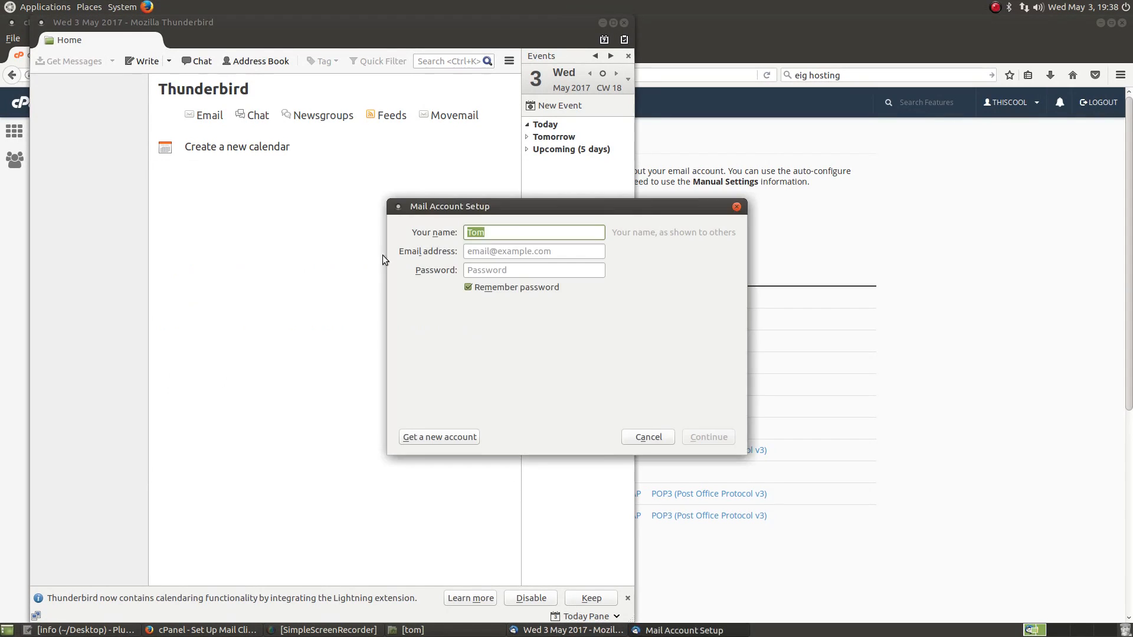
{"action": "key", "text": "Tab"}
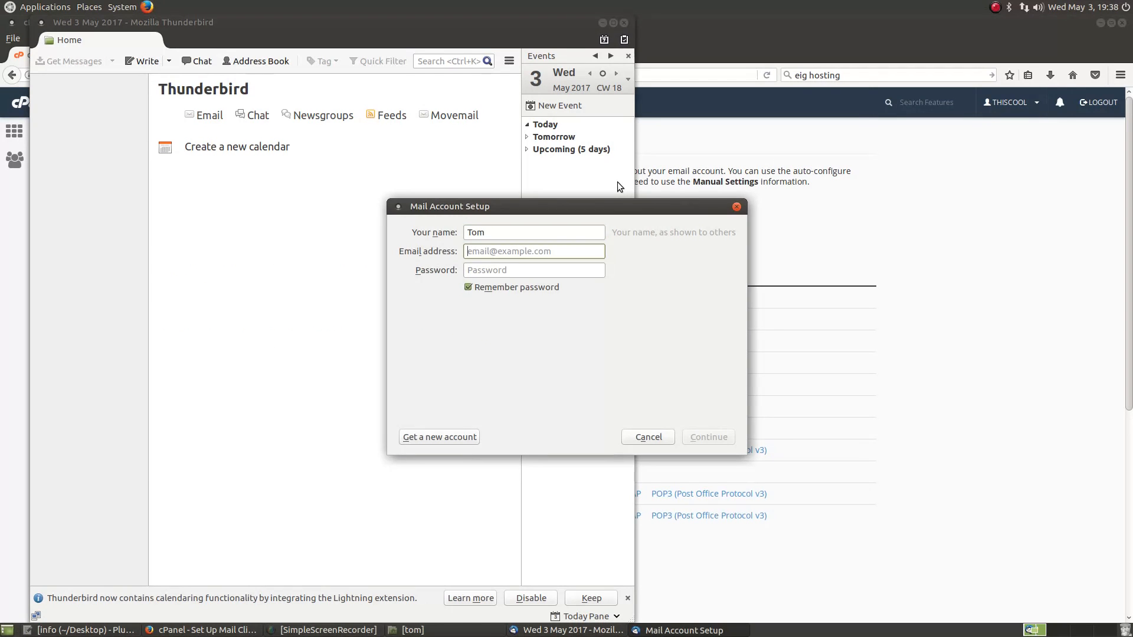
{"action": "key", "text": "ctrl+v"}
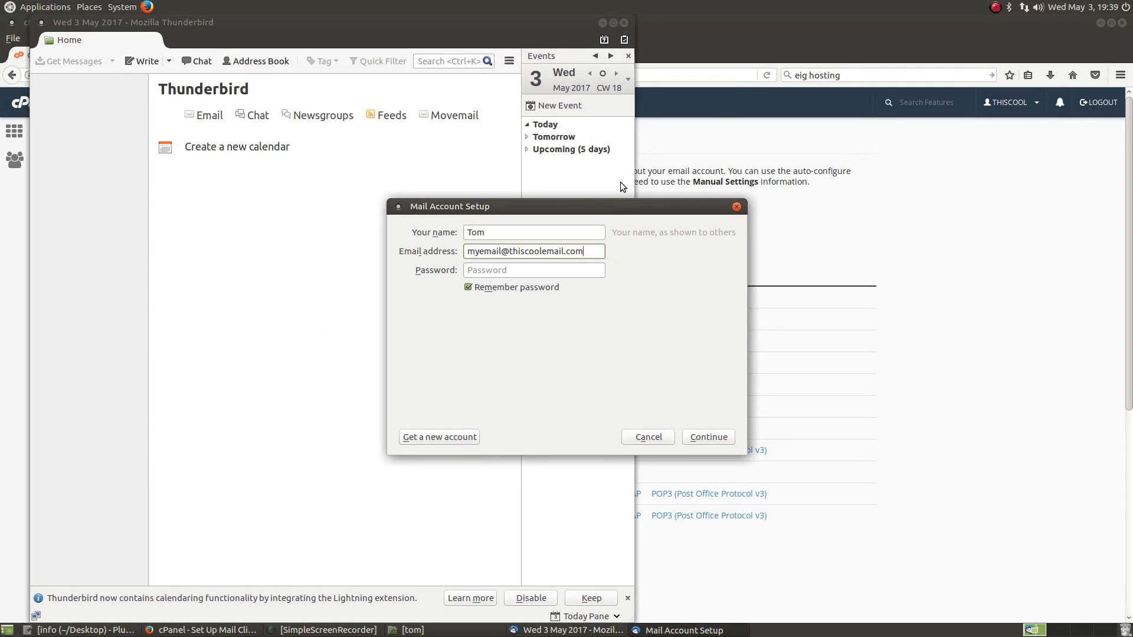
Step: Enter the mailbox password, detect the server settings, and keep IMAP as incoming protocol
{"action": "left_click", "coordinate": [517, 268]}
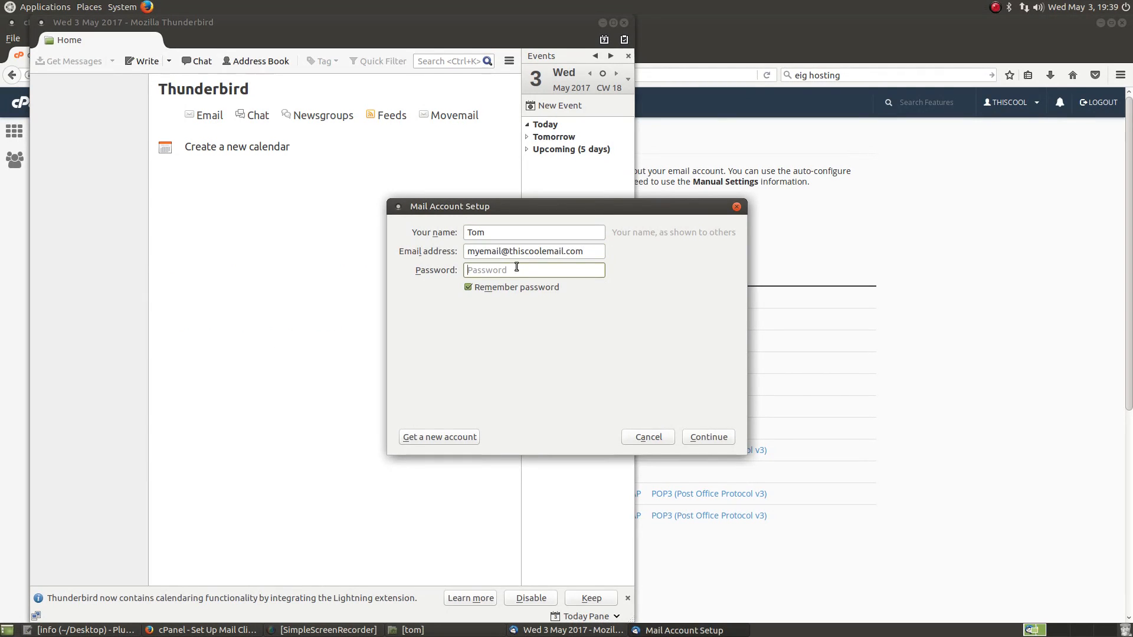
{"action": "type", "text": "••••••••"}
{"action": "left_click", "coordinate": [715, 437]}
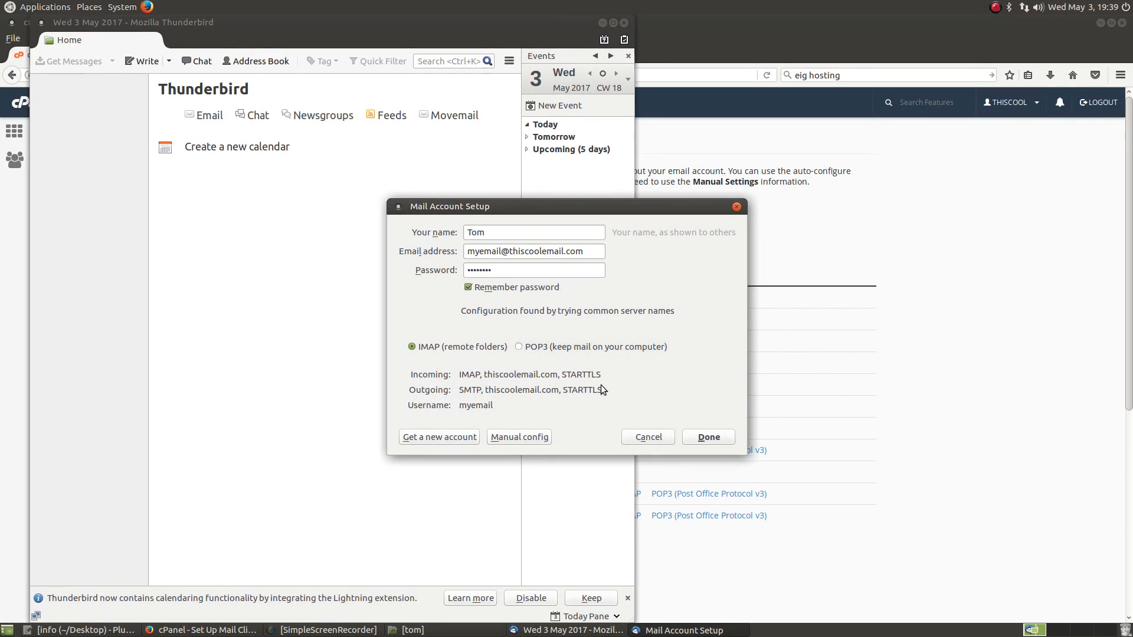
{"action": "left_click", "coordinate": [540, 345]}
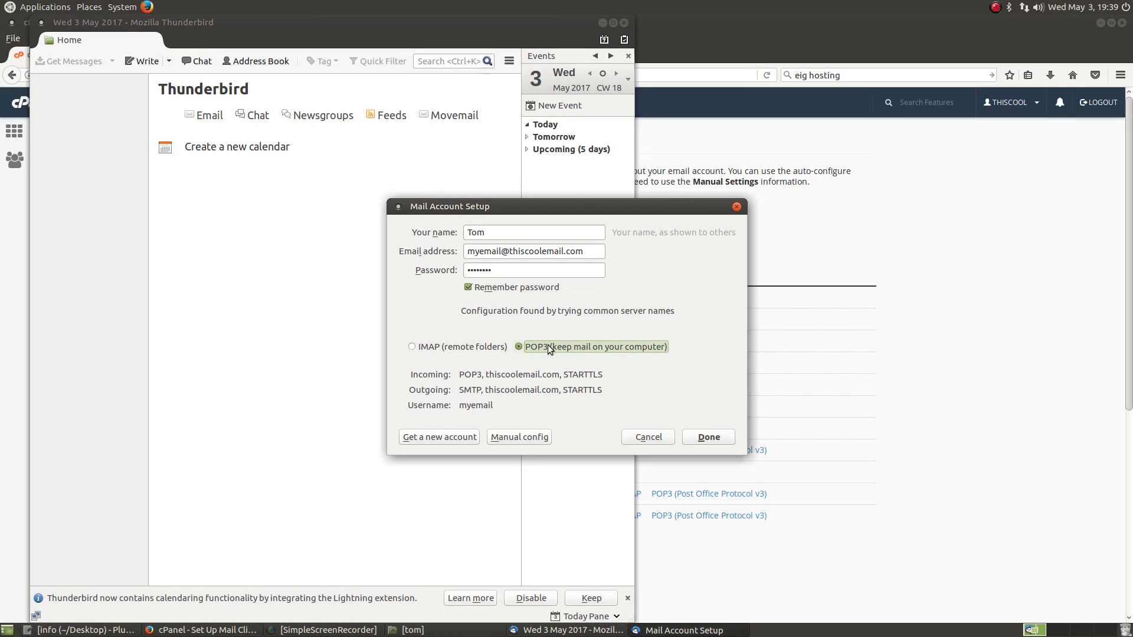
{"action": "left_click", "coordinate": [469, 350]}
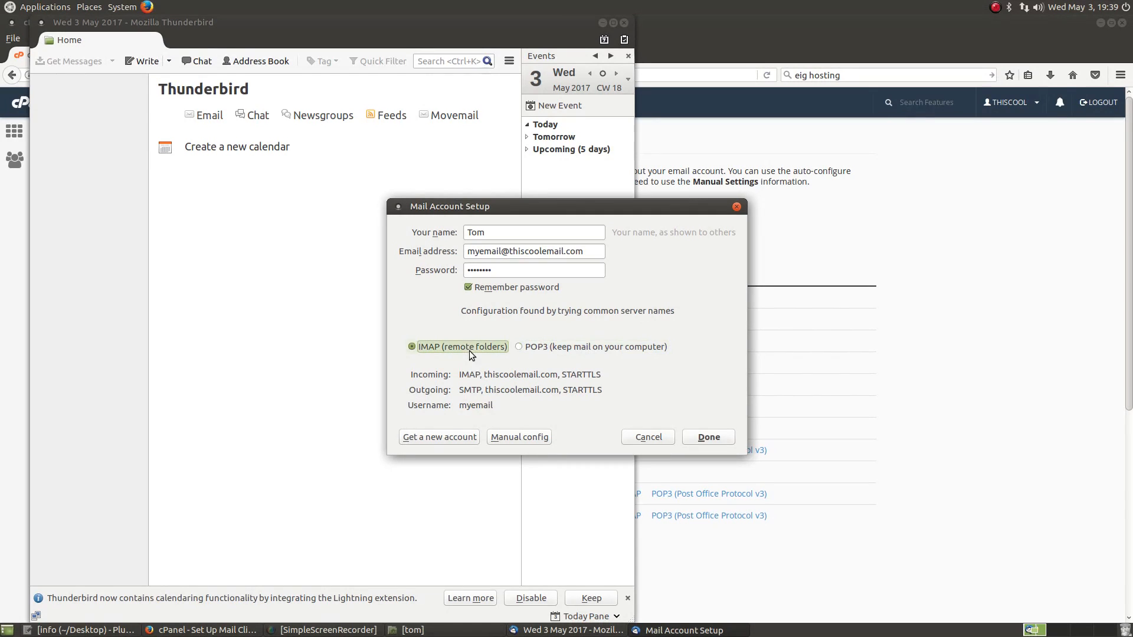
{"action": "left_click", "coordinate": [711, 440]}
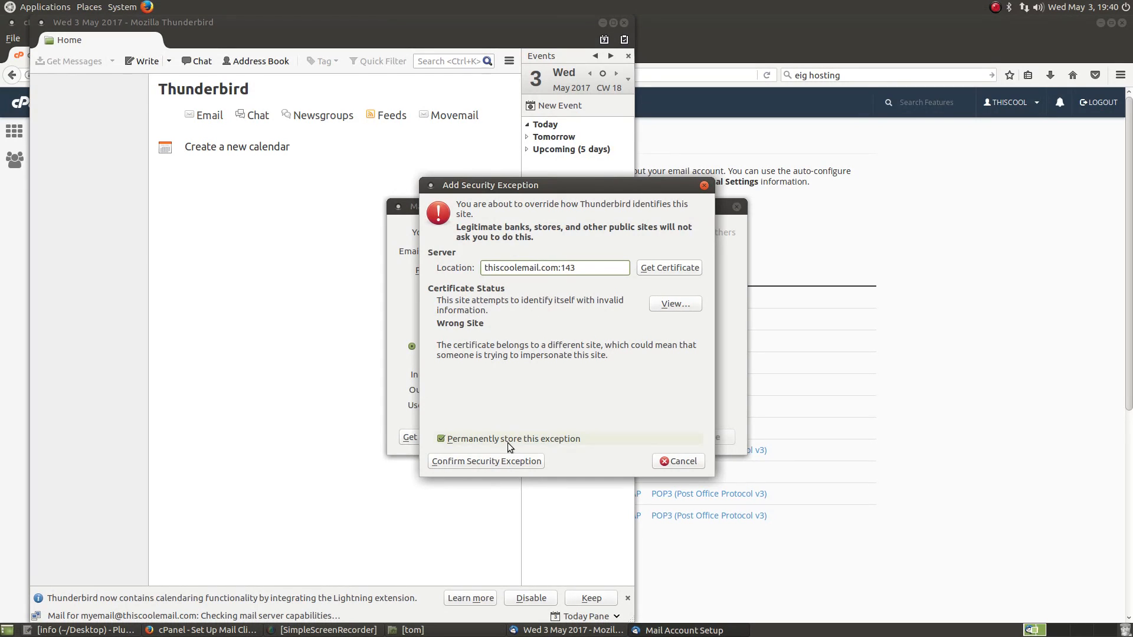
Step: Confirm the security exception for the mail server's certificate so the account is added
{"action": "left_click", "coordinate": [504, 462]}
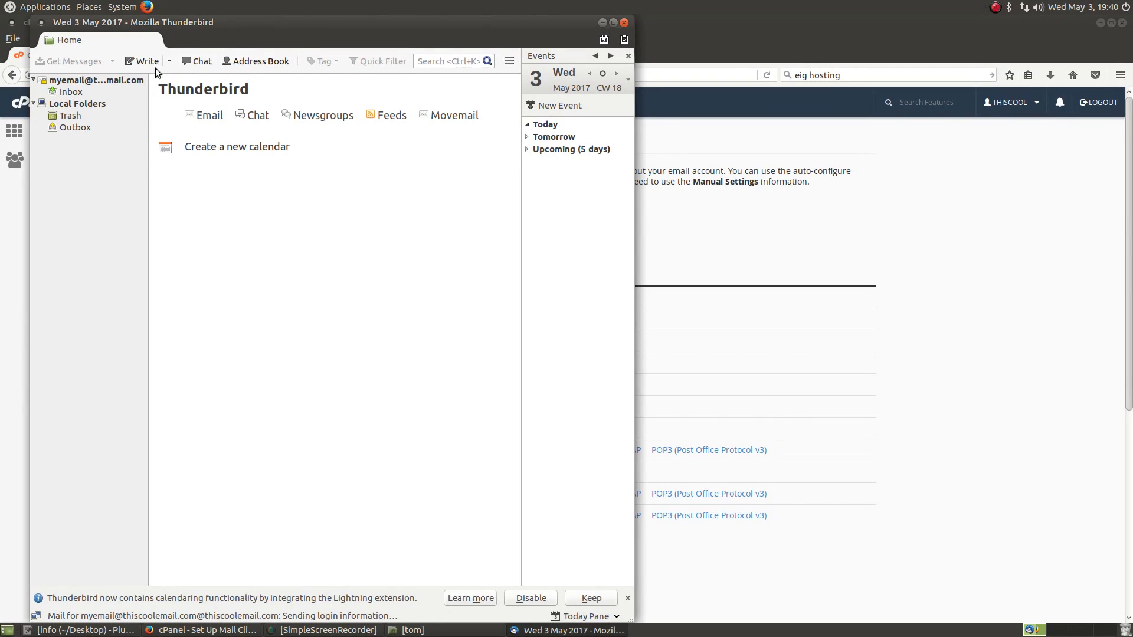
Step: Check the new account's Inbox, Drafts, Sent and Trash are empty, then return to cPanel
{"action": "left_click", "coordinate": [86, 95]}
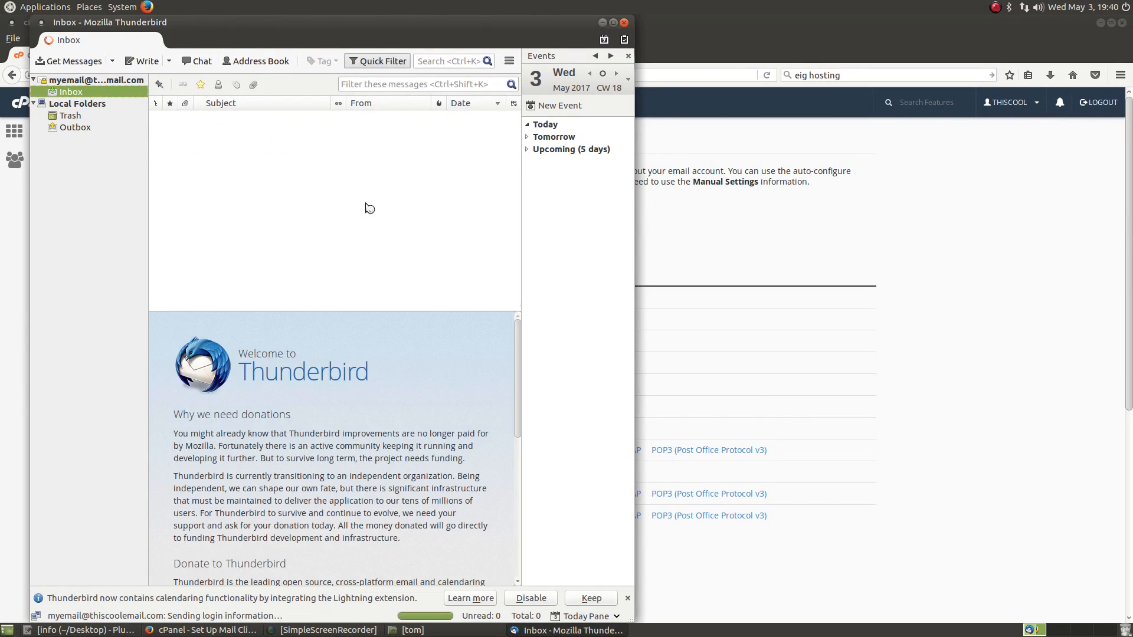
{"action": "left_click", "coordinate": [75, 104]}
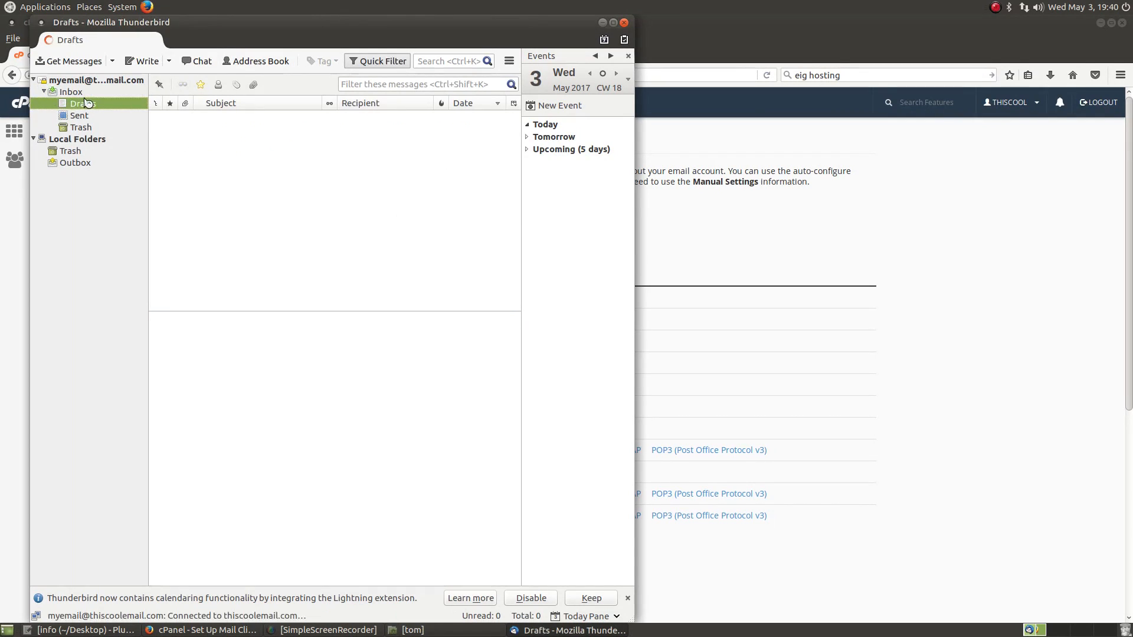
{"action": "left_click", "coordinate": [80, 118]}
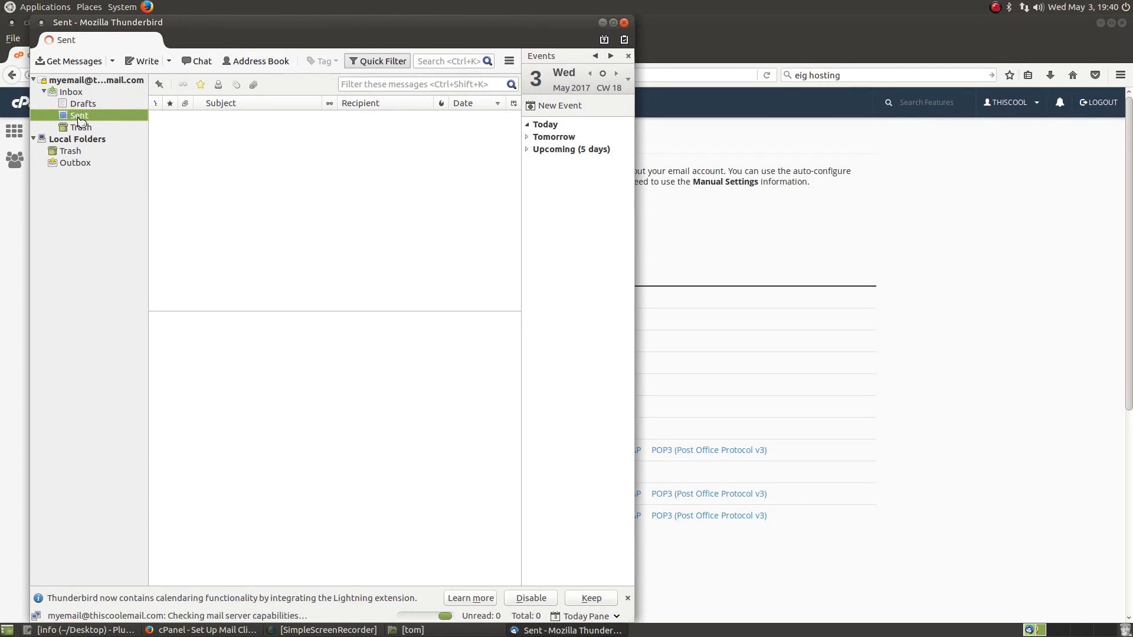
{"action": "left_click", "coordinate": [80, 129]}
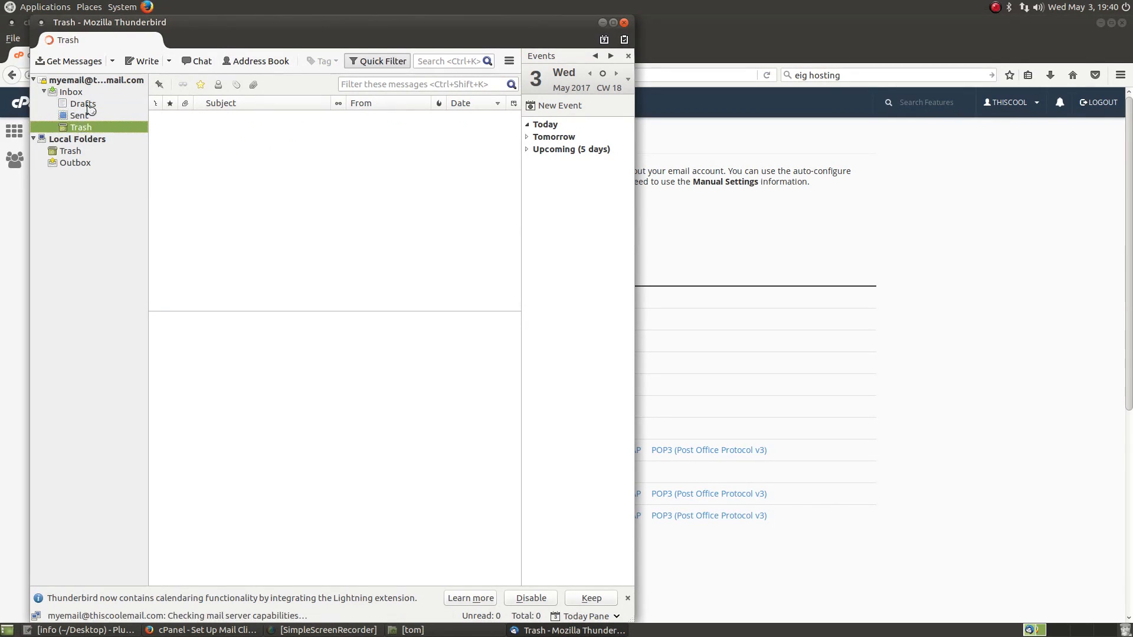
{"action": "left_click", "coordinate": [78, 105]}
{"action": "left_click", "coordinate": [72, 93]}
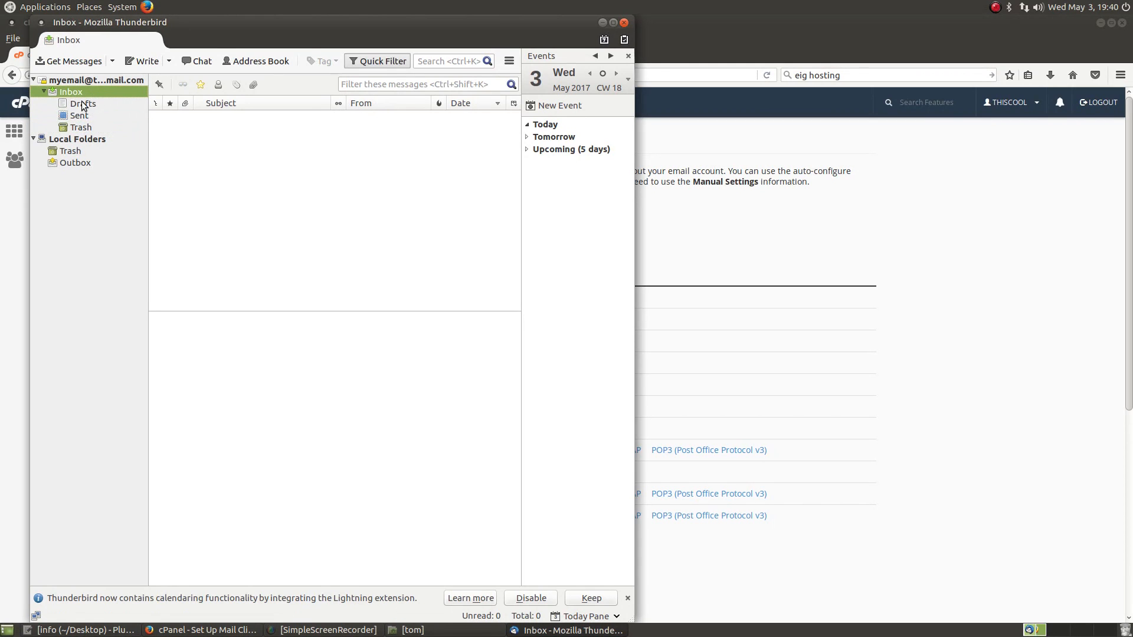
{"action": "left_click", "coordinate": [980, 193]}
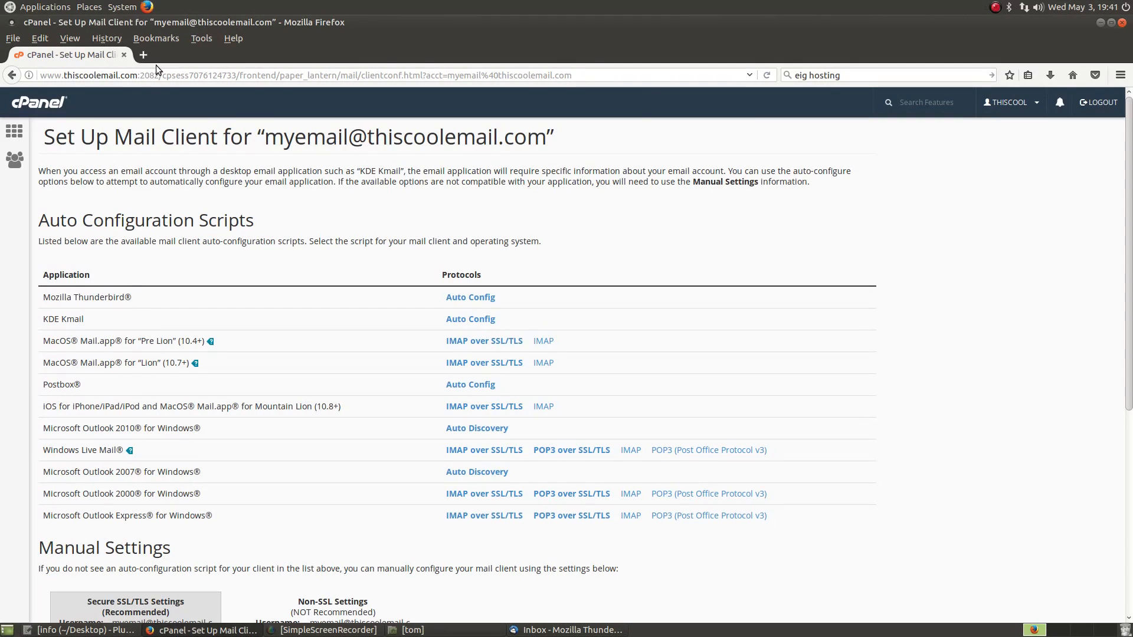
Step: Run sudo apt install evolution in a new terminal, giving the password and confirming with Y
{"action": "key", "text": "ctrl+alt+t"}
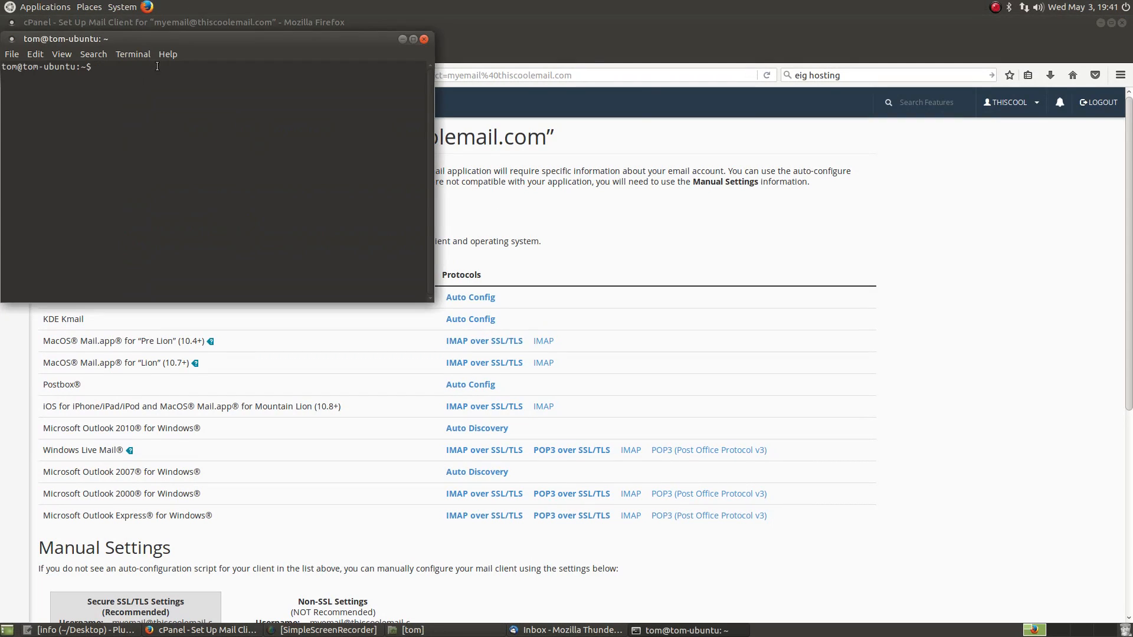
{"action": "type", "text": "sudo apt install evolution"}
{"action": "key", "text": "Return"}
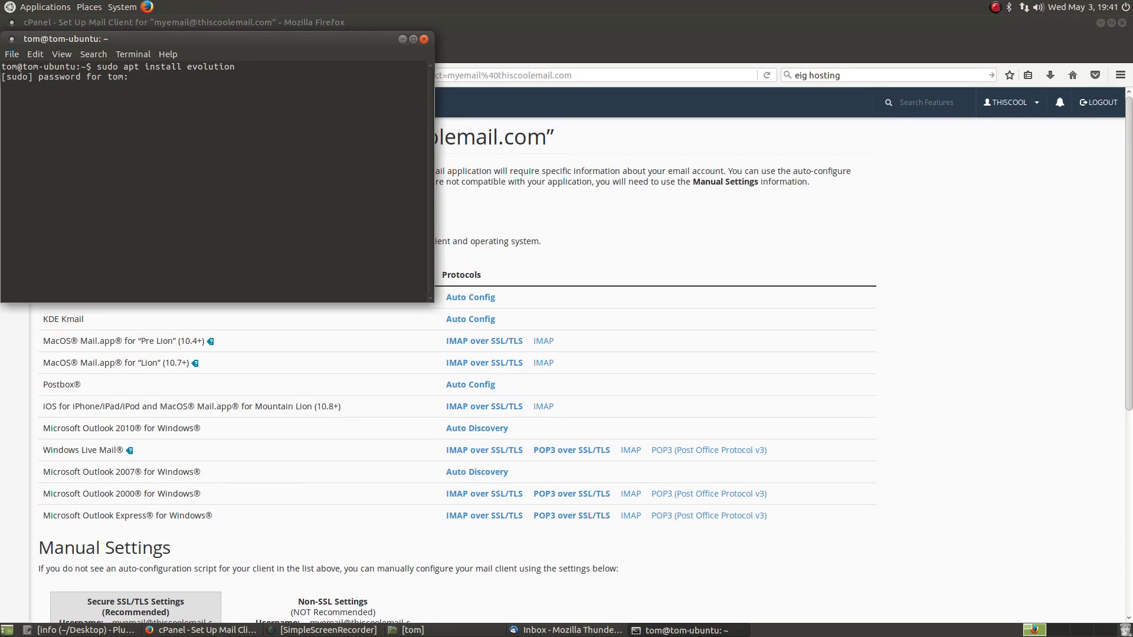
{"action": "key", "text": "Return"}
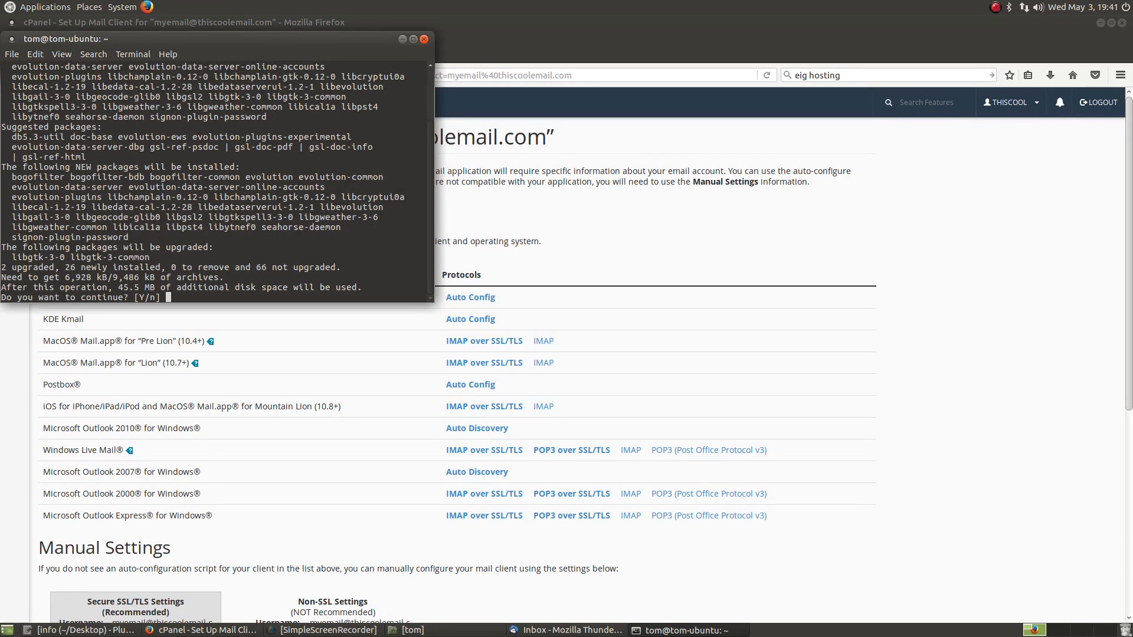
{"action": "key", "text": "Return"}
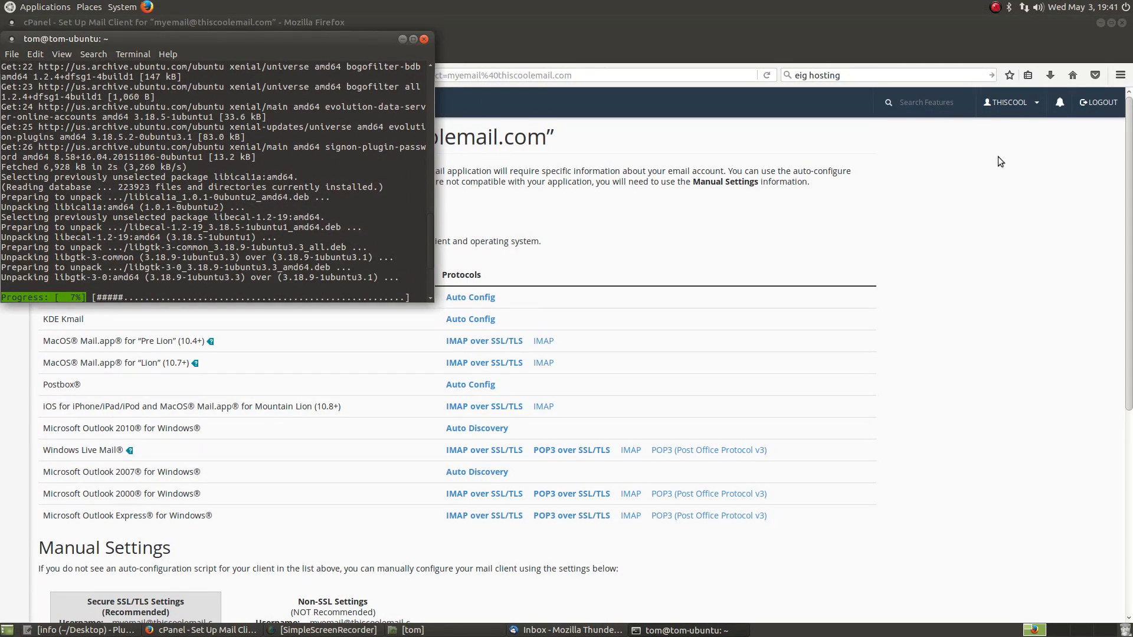
{"action": "left_click", "coordinate": [970, 437]}
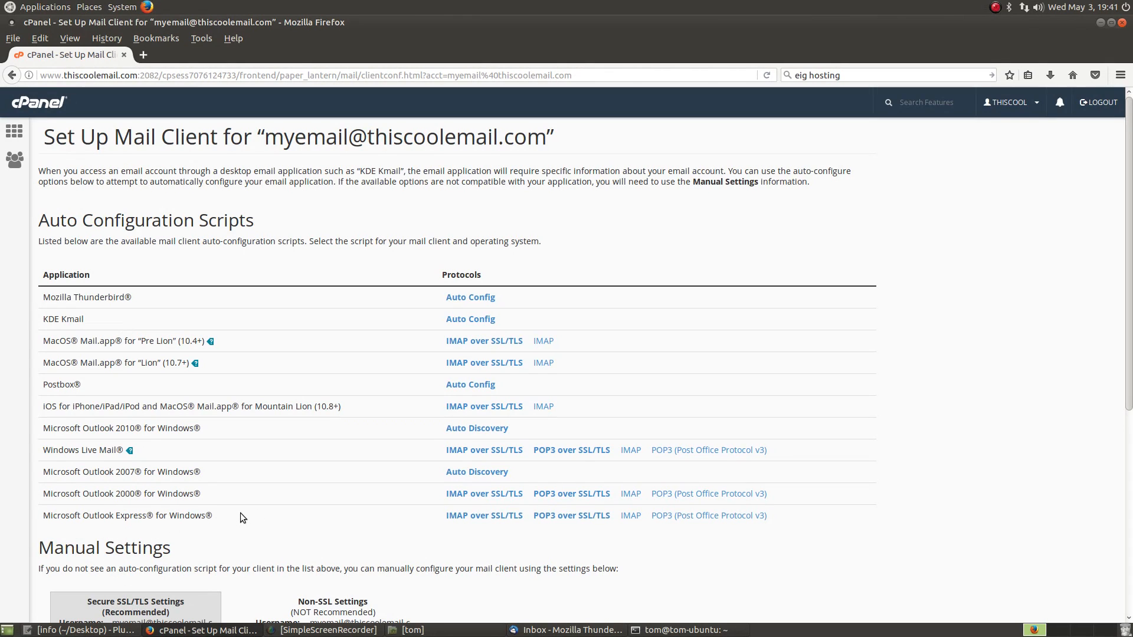
Step: Scroll cPanel down to Manual Settings and highlight the secure incoming and outgoing server details
{"action": "scroll", "coordinate": [275, 508], "scroll_direction": "down", "scroll_amount": 2}
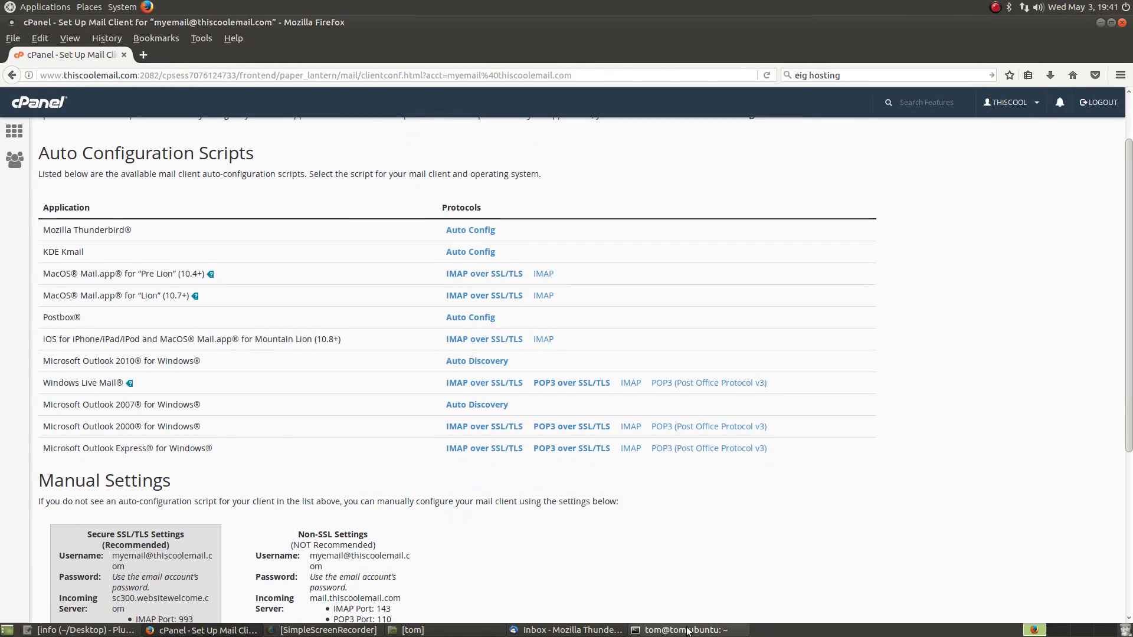
{"action": "left_click", "coordinate": [687, 630]}
{"action": "left_click", "coordinate": [688, 630]}
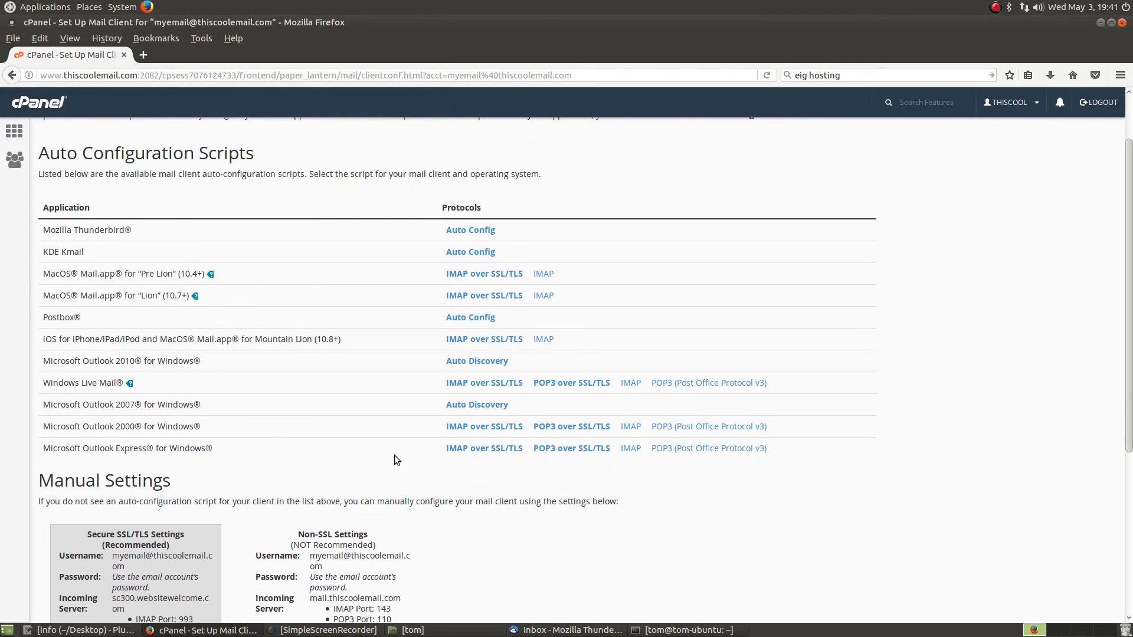
{"action": "scroll", "coordinate": [394, 455], "scroll_direction": "down", "scroll_amount": 7}
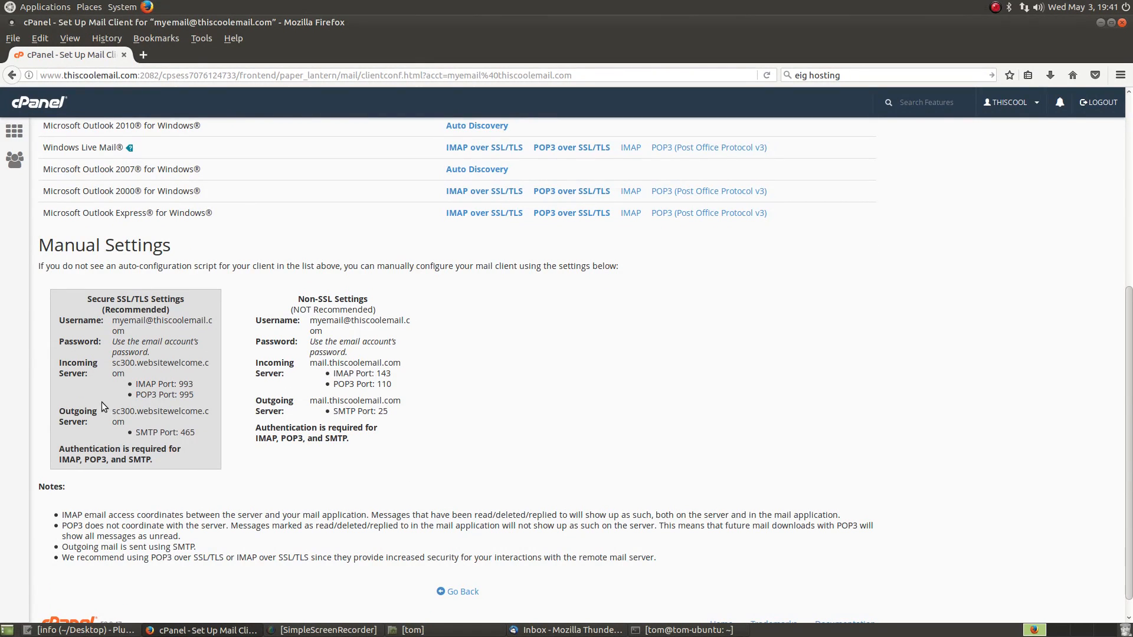
{"action": "left_click_drag", "start_coordinate": [103, 397], "coordinate": [147, 421]}
{"action": "left_click", "coordinate": [149, 421]}
Step: Close the finished install terminal with exit
{"action": "left_click", "coordinate": [714, 629]}
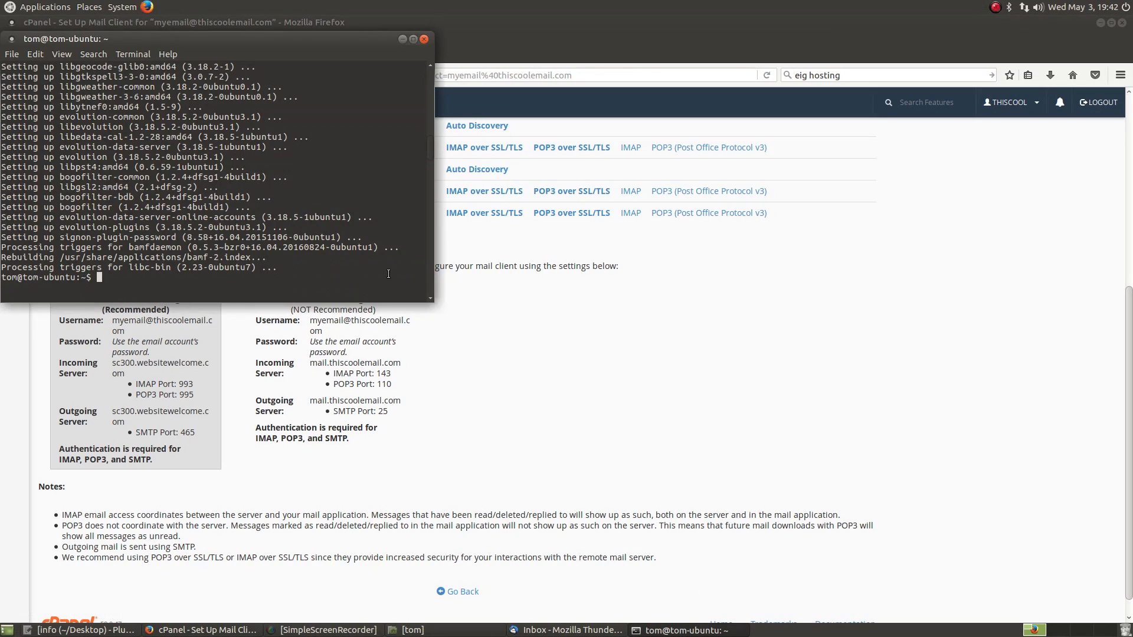
{"action": "type", "text": "exit"}
{"action": "key", "text": "Return"}
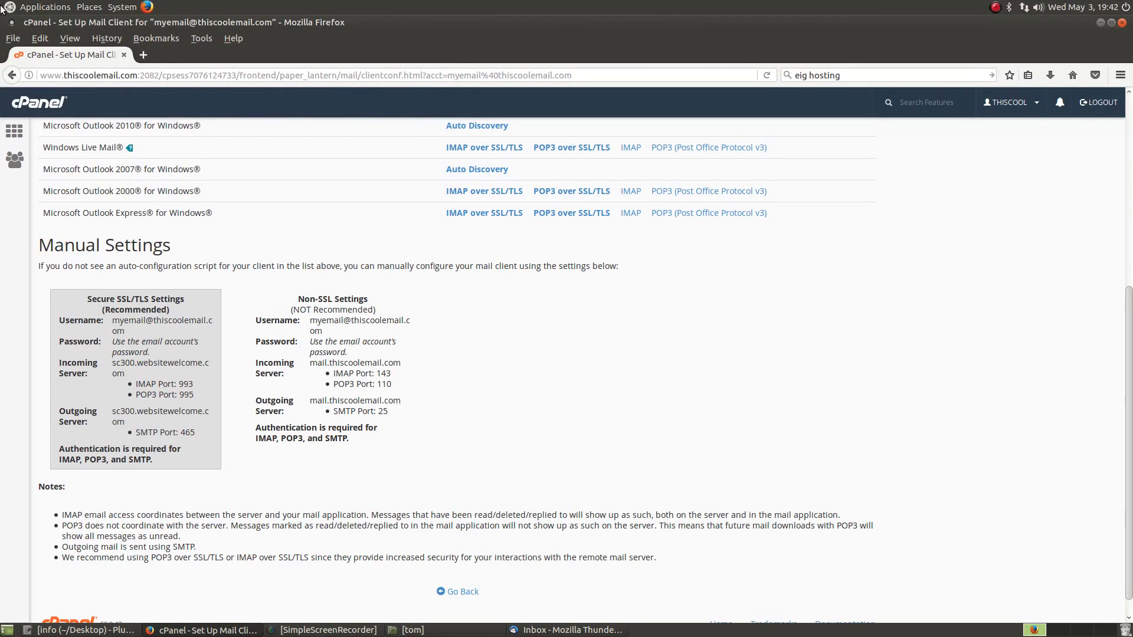
Step: Start Evolution from Applications > Office and bring its Welcome window forward
{"action": "left_click", "coordinate": [44, 7]}
{"action": "mouse_move", "coordinate": [56, 68]}
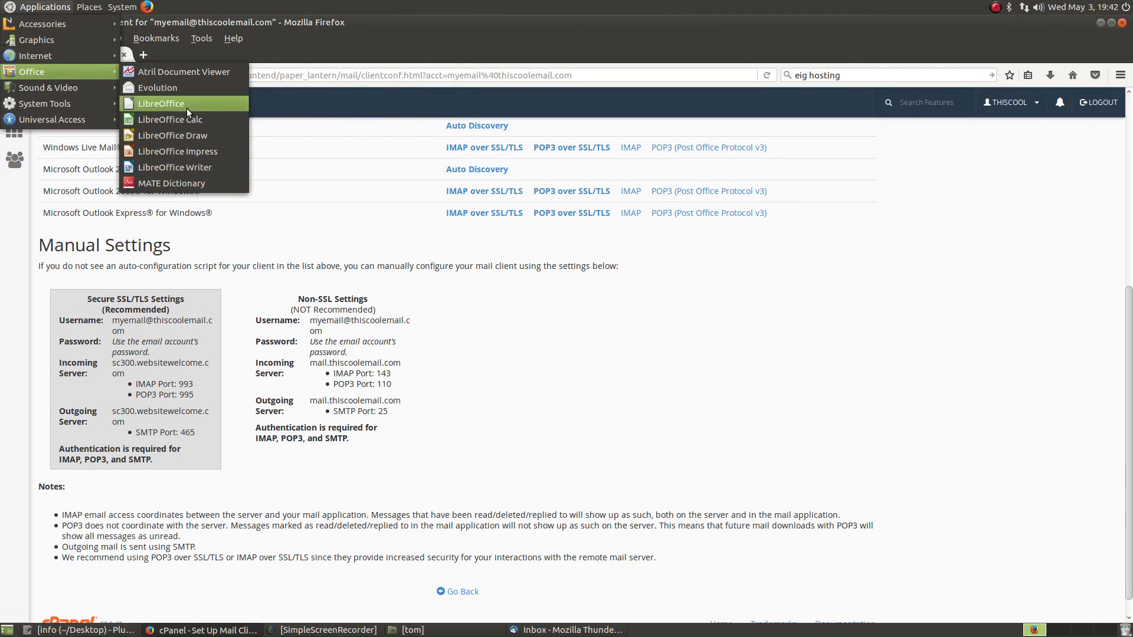
{"action": "left_click", "coordinate": [184, 86]}
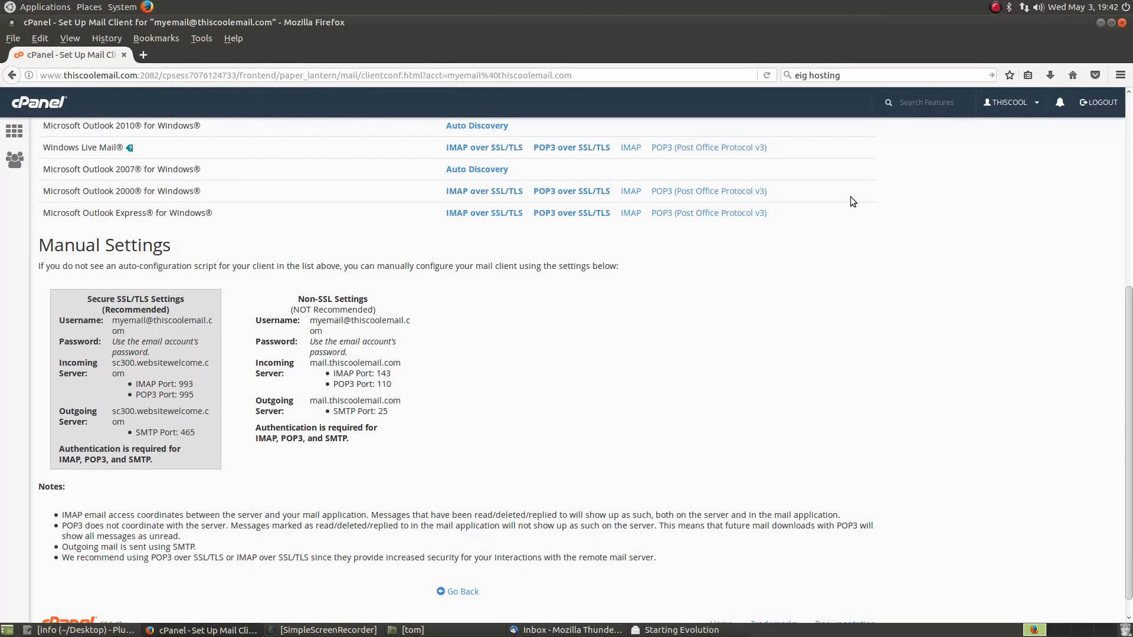
{"action": "scroll", "coordinate": [803, 416], "scroll_direction": "up", "scroll_amount": 5}
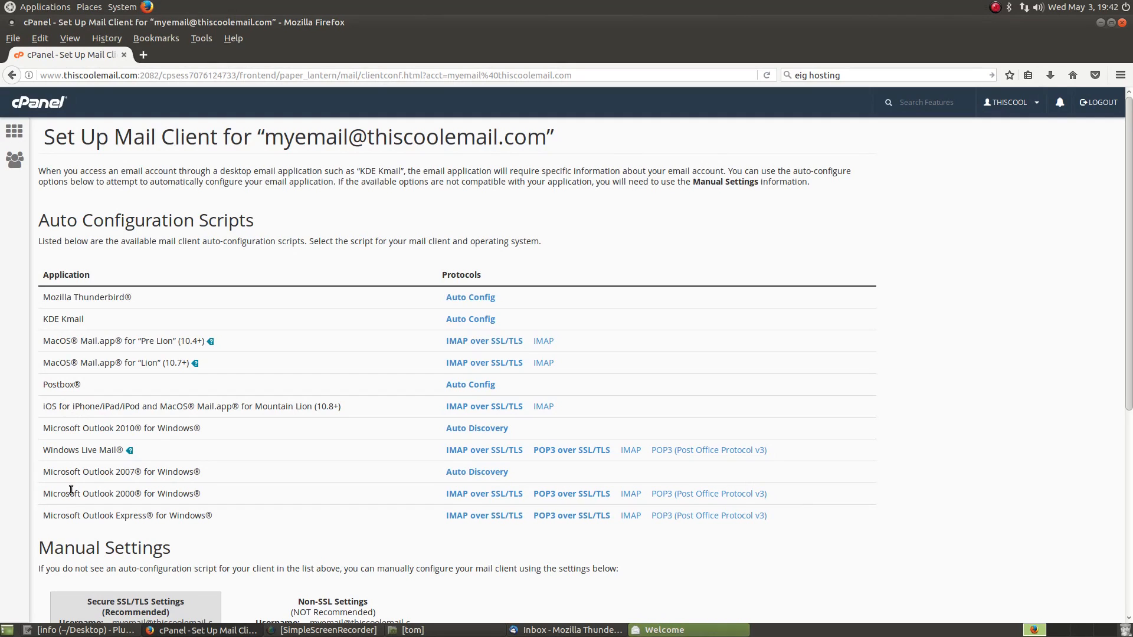
{"action": "left_click", "coordinate": [686, 631]}
Step: Skip Evolution's welcome and restore pages, enter the mailbox's e-mail address on Identity, and continue
{"action": "left_click", "coordinate": [735, 465]}
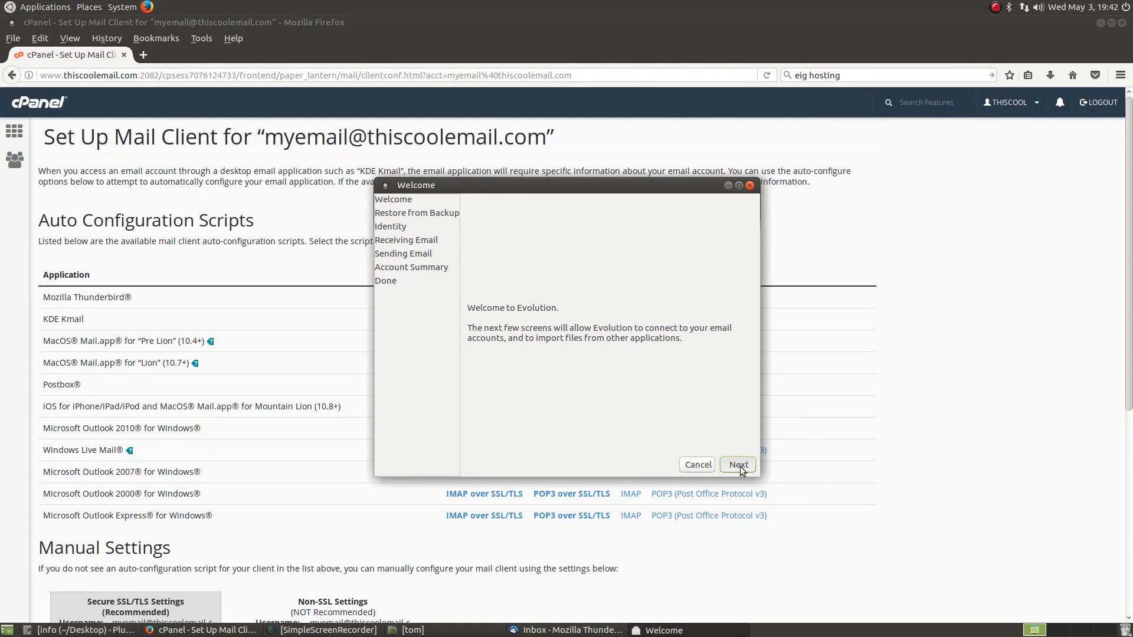
{"action": "left_click", "coordinate": [737, 465]}
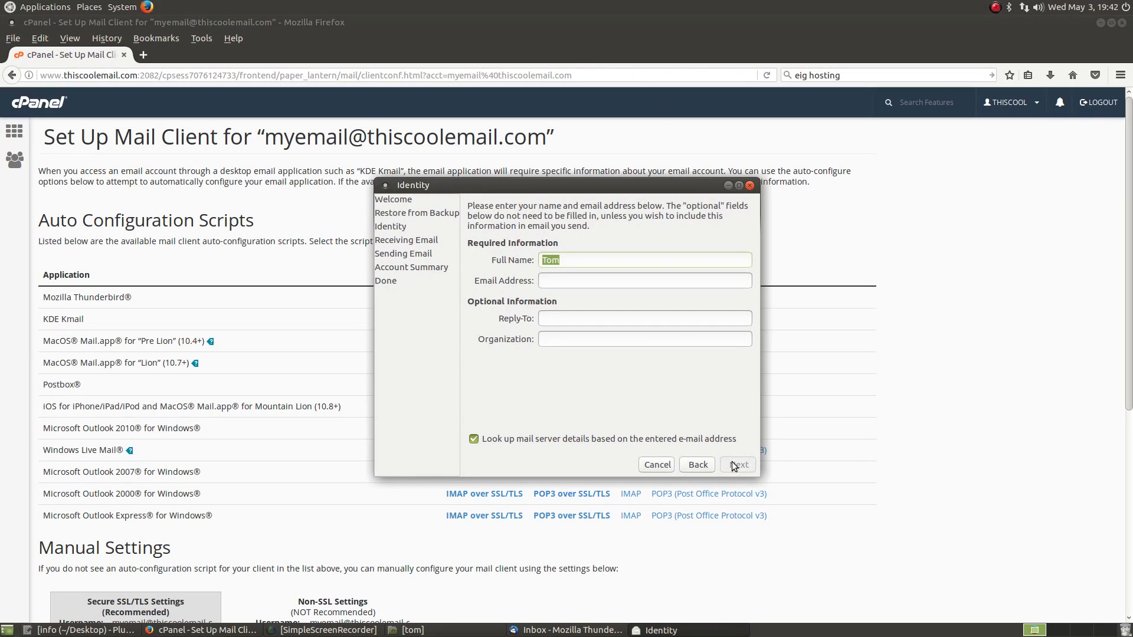
{"action": "left_click", "coordinate": [616, 281]}
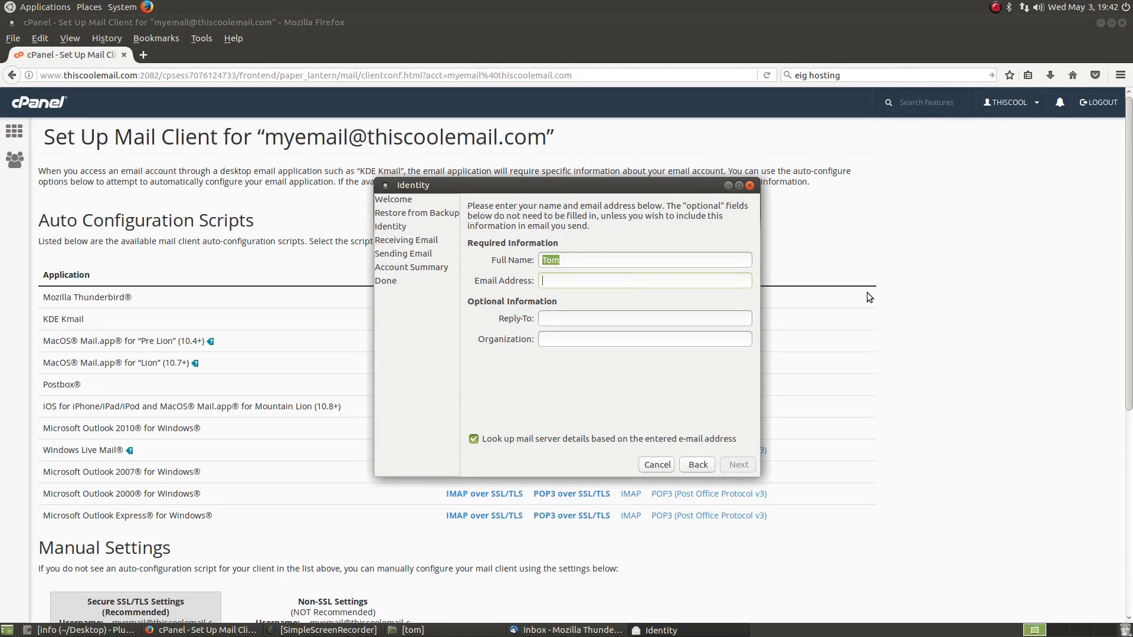
{"action": "scroll", "coordinate": [847, 411], "scroll_direction": "down", "scroll_amount": 2}
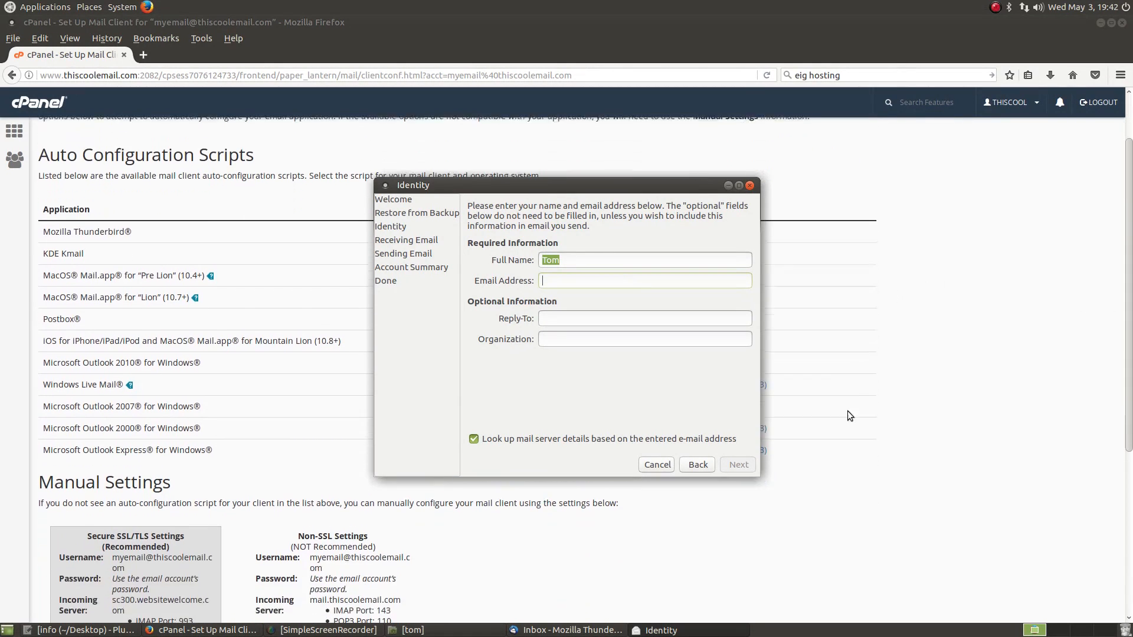
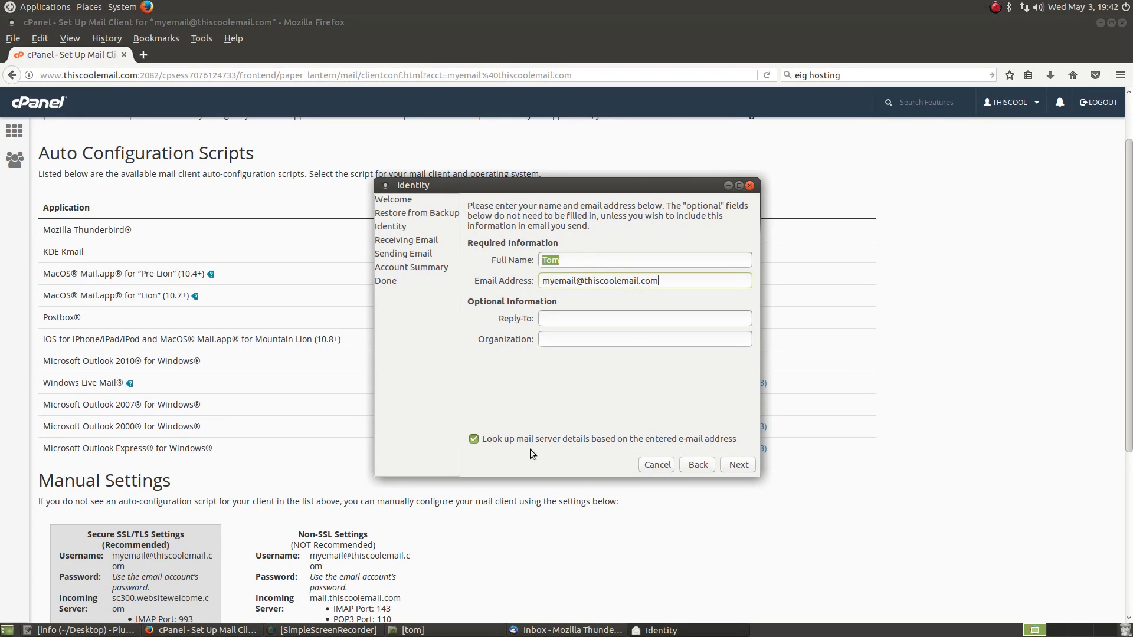
{"action": "left_click", "coordinate": [744, 467]}
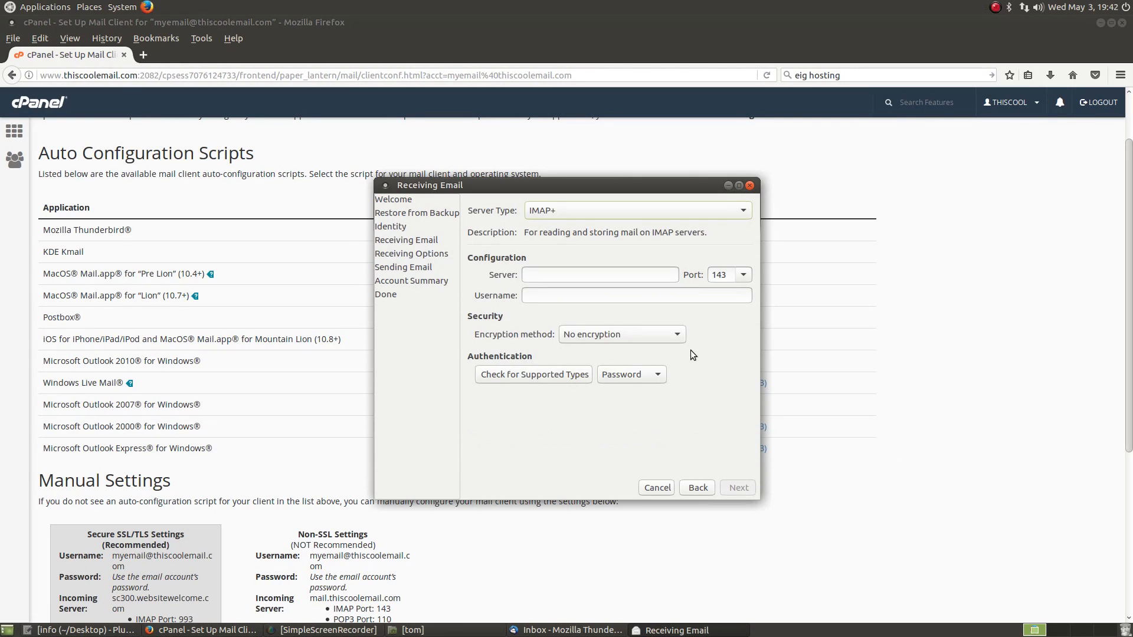
Step: Set the incoming server type to POP and look up cPanel's server details
{"action": "left_click", "coordinate": [630, 210]}
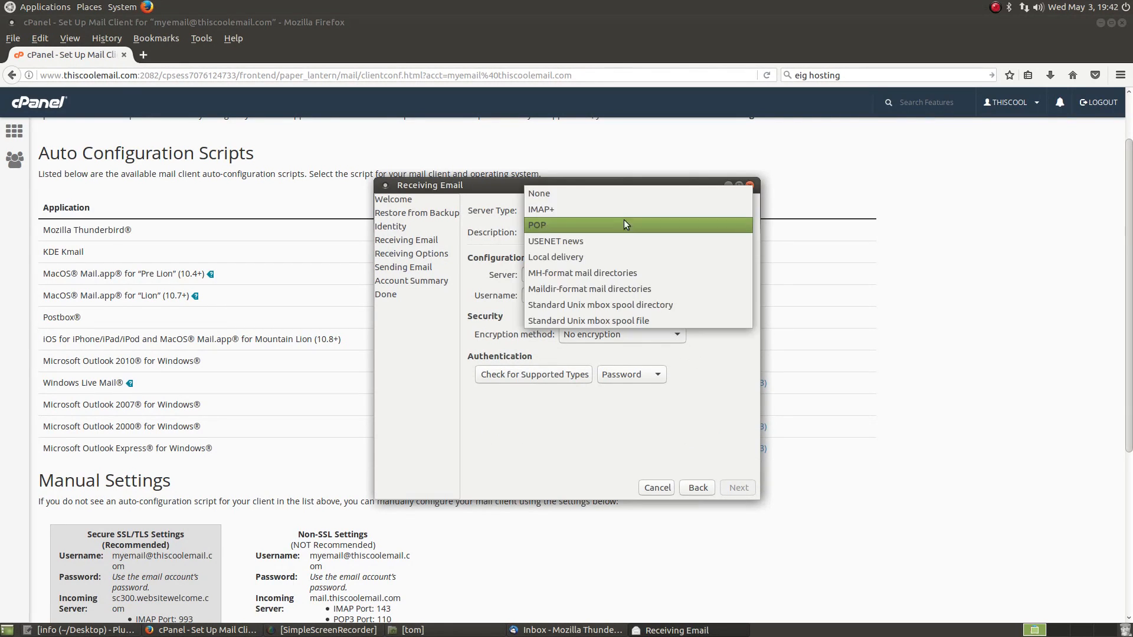
{"action": "left_click", "coordinate": [621, 230]}
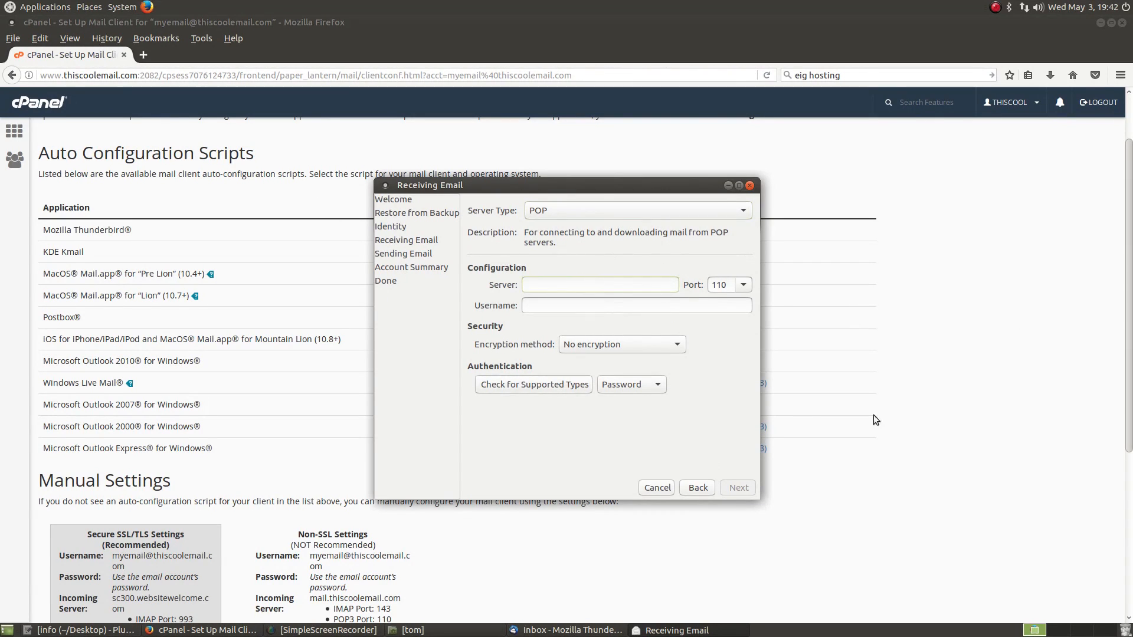
{"action": "left_click", "coordinate": [918, 388]}
{"action": "scroll", "coordinate": [920, 388], "scroll_direction": "down", "scroll_amount": 4}
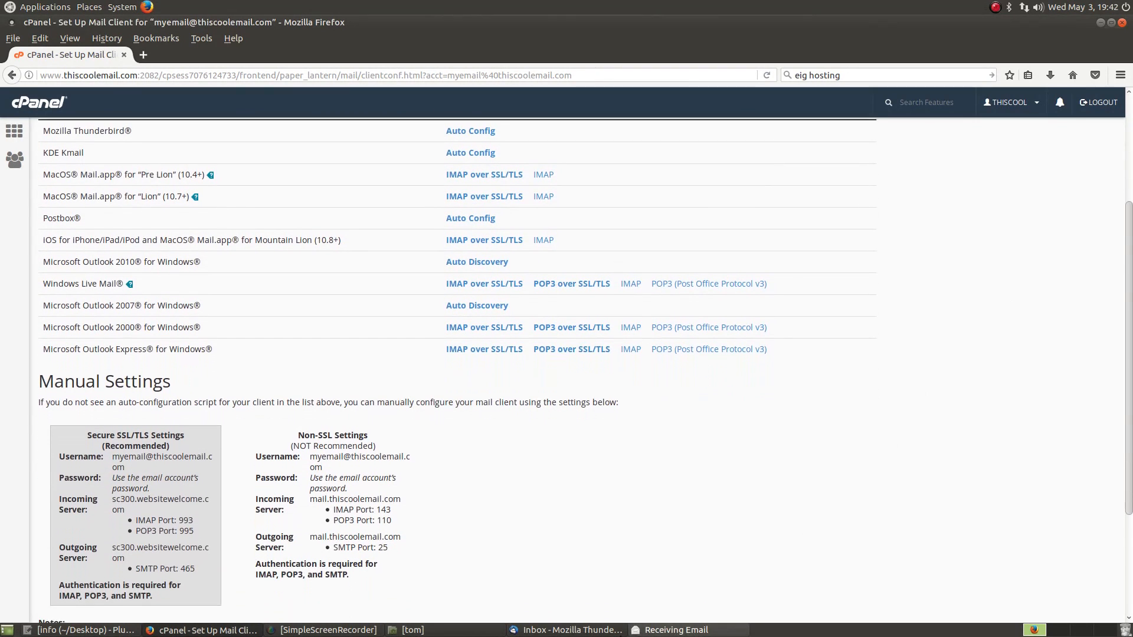
{"action": "scroll", "coordinate": [719, 472], "scroll_direction": "down", "scroll_amount": 2}
{"action": "left_click", "coordinate": [673, 631]}
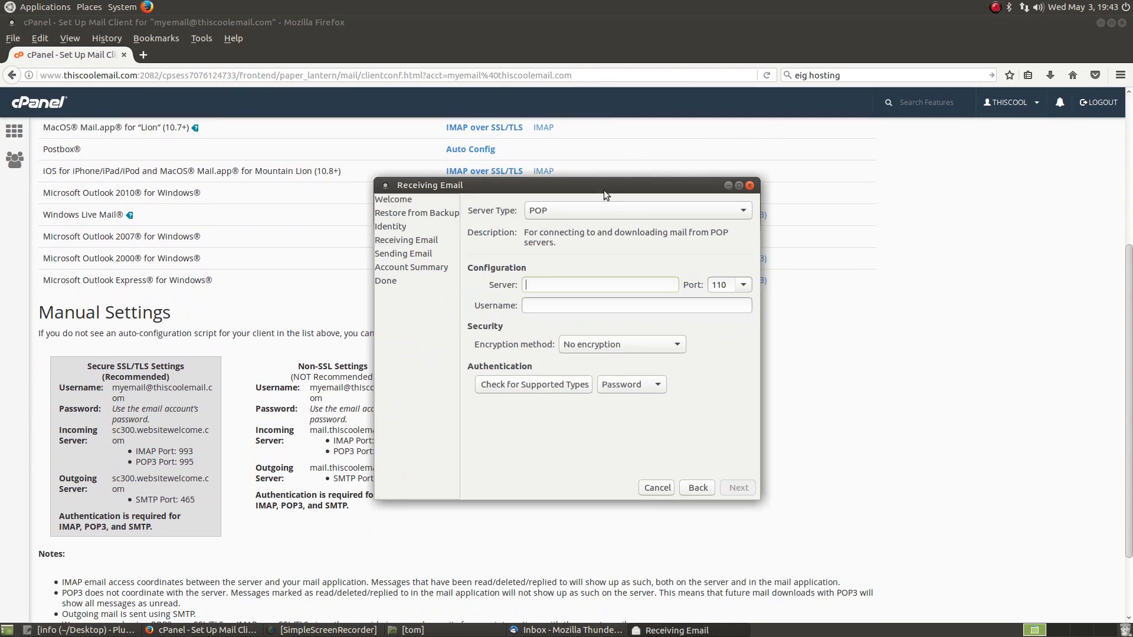
{"action": "left_click_drag", "start_coordinate": [609, 191], "coordinate": [699, 254]}
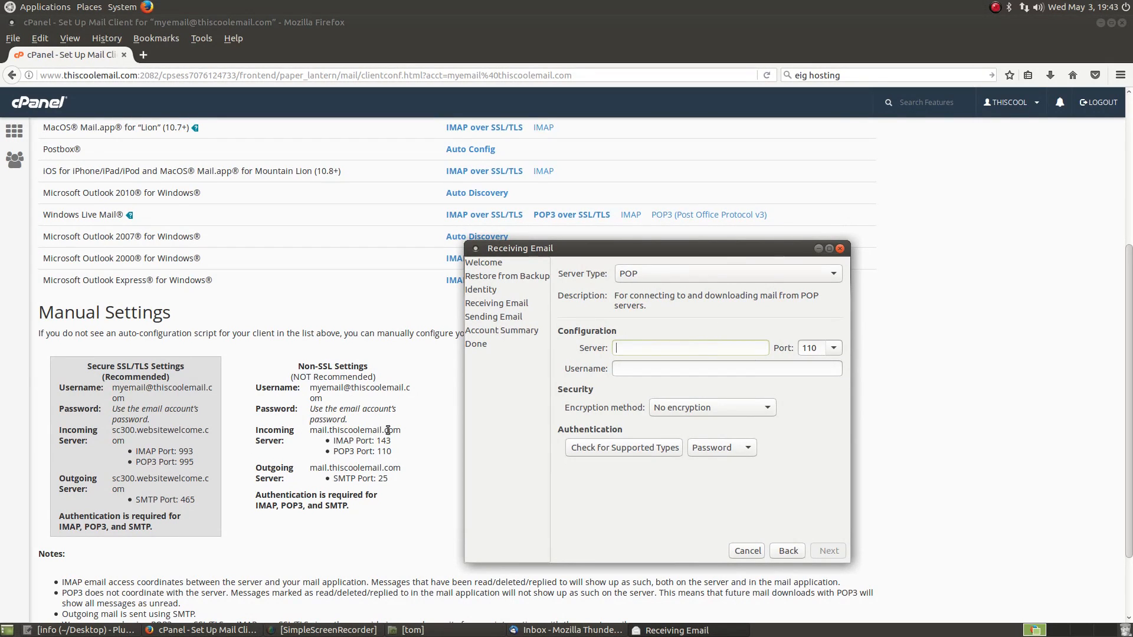
Step: Enter mail.mycoolemail.com as the incoming server, leaving port 110
{"action": "left_click", "coordinate": [650, 345]}
{"action": "type", "text": "mail.mycoolemail.com"}
{"action": "key", "text": "Tab"}
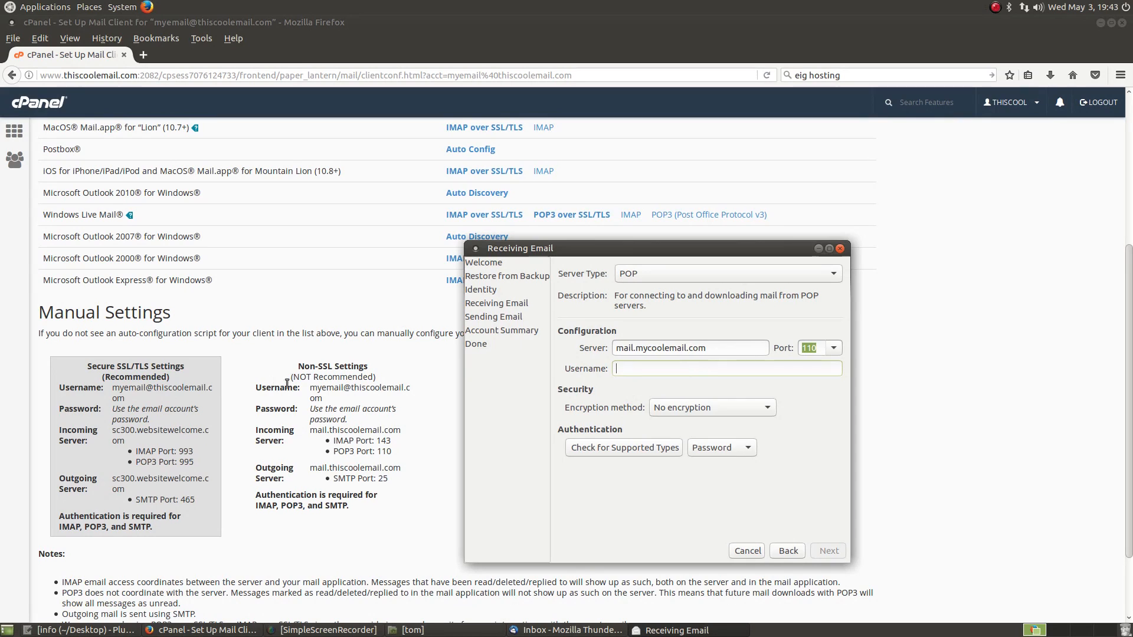
Step: Paste the account address from cPanel as username and set encryption to SSL on a dedicated port
{"action": "left_click", "coordinate": [324, 386]}
{"action": "mouse_move", "coordinate": [310, 387]}
{"action": "left_mouse_down"}
{"action": "mouse_move", "coordinate": [328, 390]}
{"action": "mouse_move", "coordinate": [324, 399]}
{"action": "left_mouse_up"}
{"action": "key", "text": "ctrl+c"}
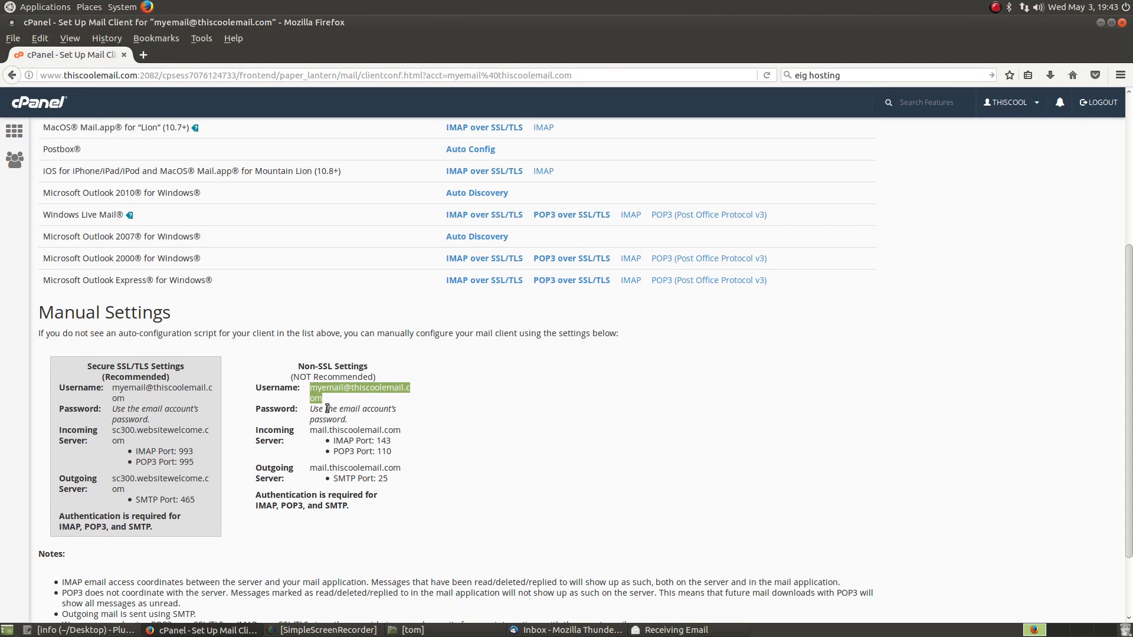
{"action": "left_click", "coordinate": [640, 630]}
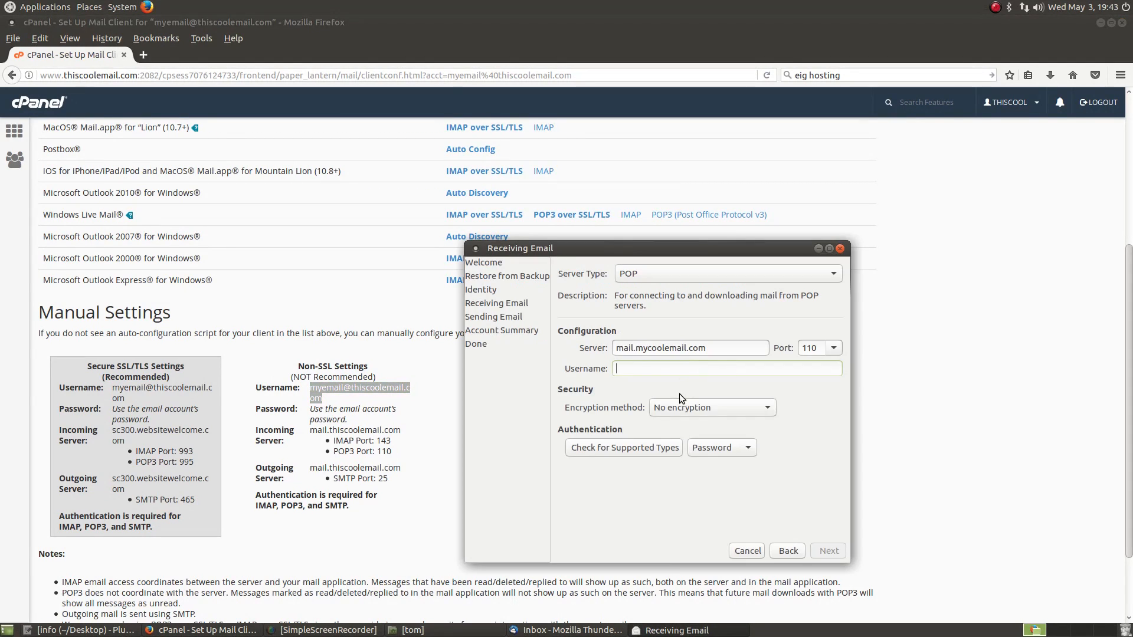
{"action": "key", "text": "ctrl+v"}
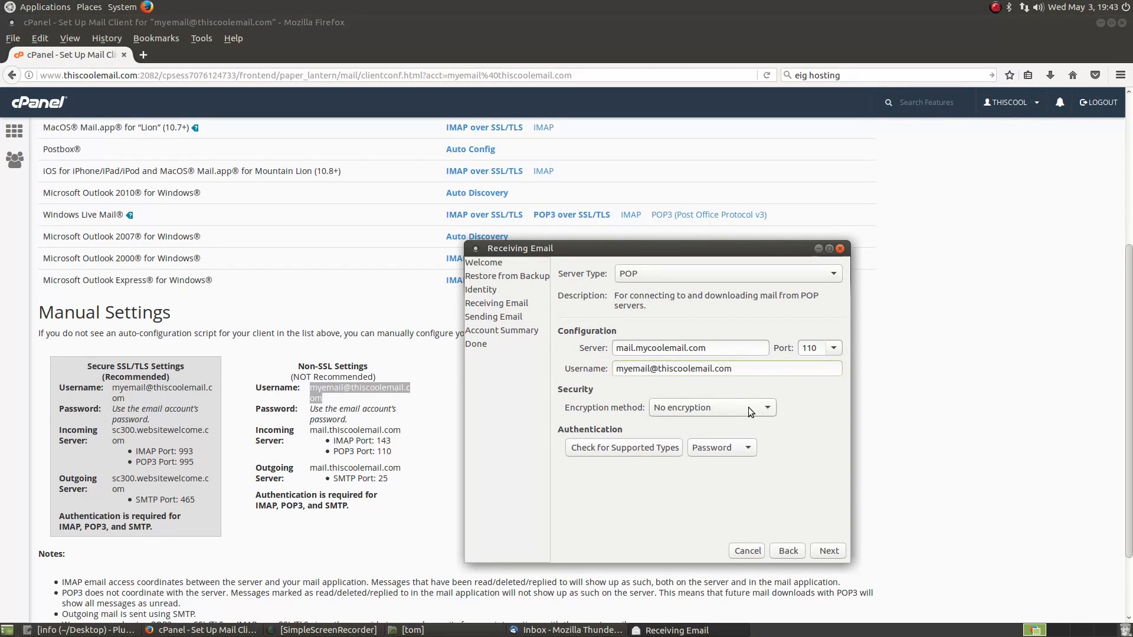
{"action": "left_click", "coordinate": [695, 406]}
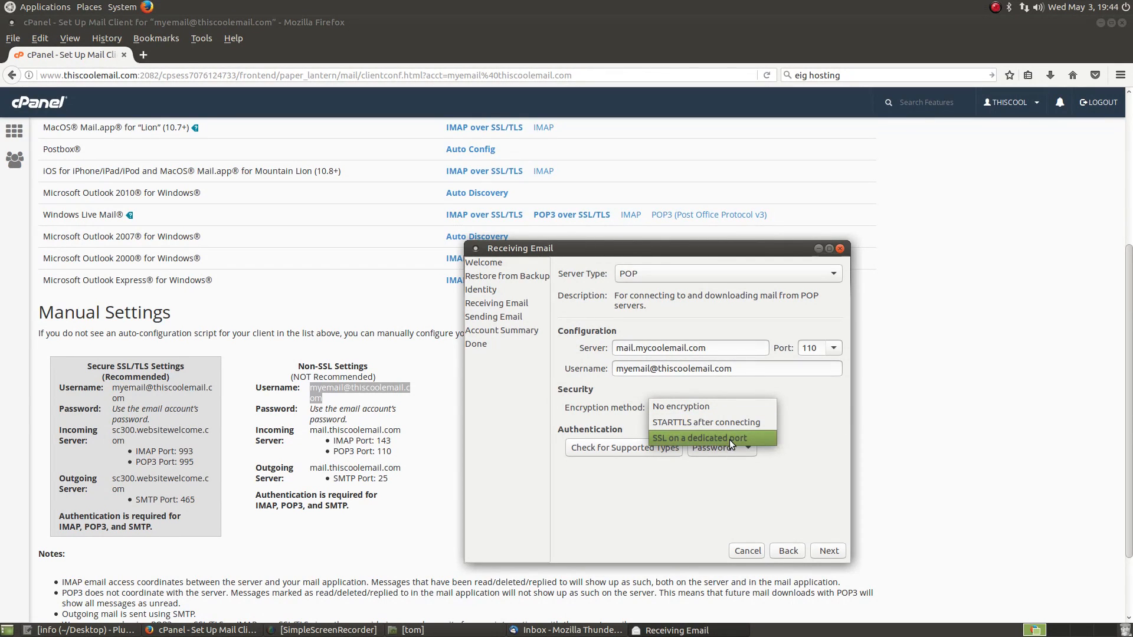
{"action": "left_click", "coordinate": [708, 436]}
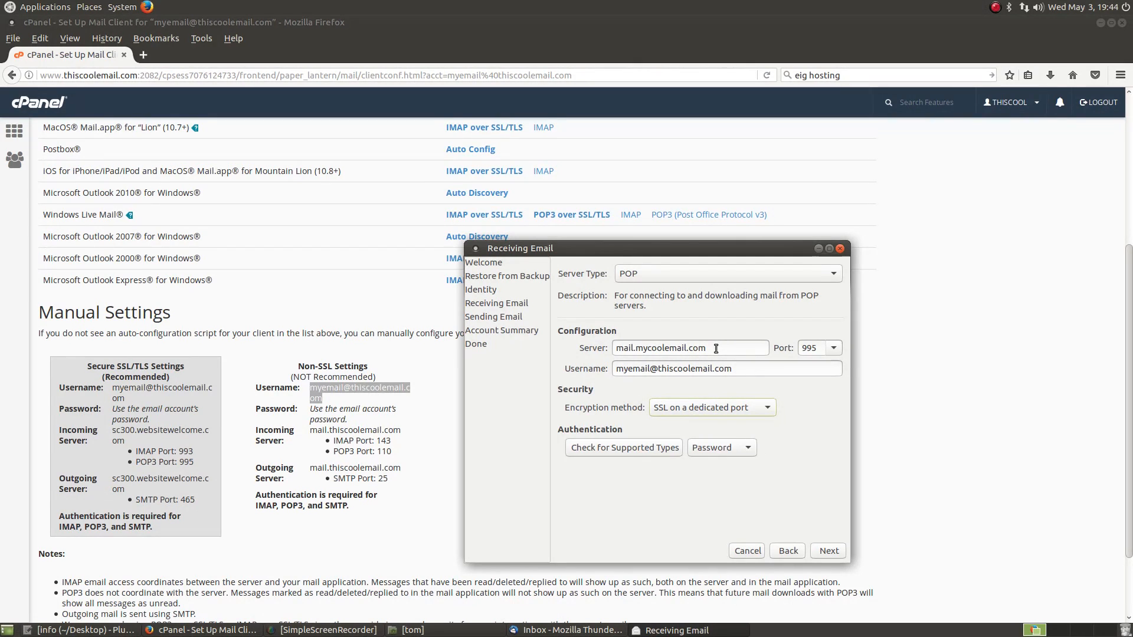
Step: Replace the incoming server with sc300.websitewelcome.com copied from cPanel, port 995, and continue
{"action": "left_click", "coordinate": [108, 476]}
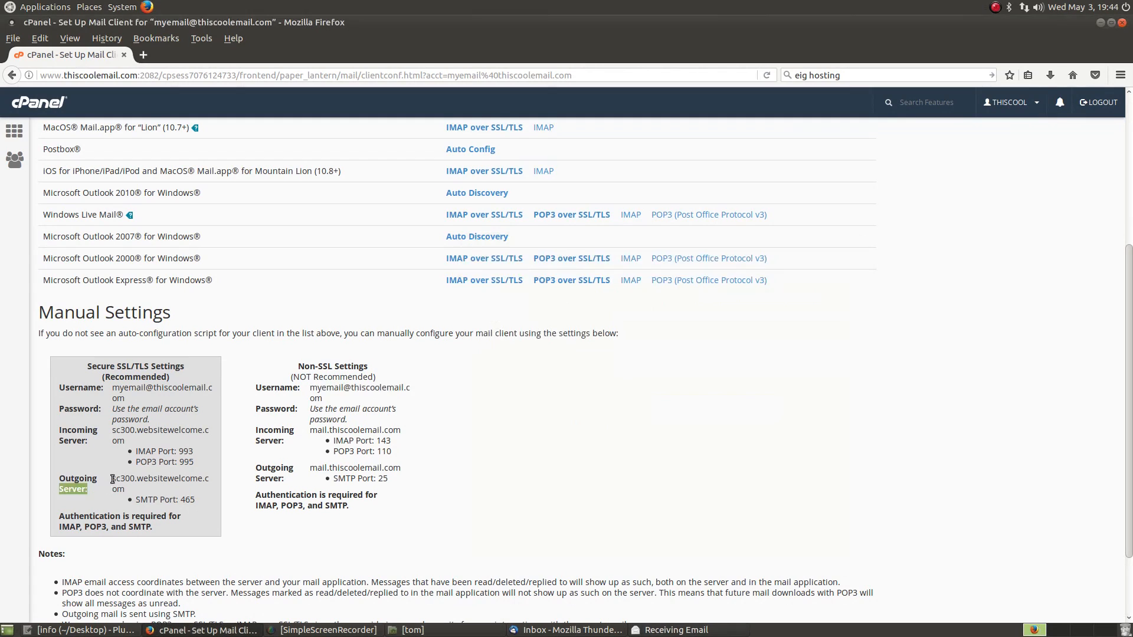
{"action": "left_click_drag", "start_coordinate": [110, 478], "coordinate": [126, 487]}
{"action": "right_click", "coordinate": [129, 483]}
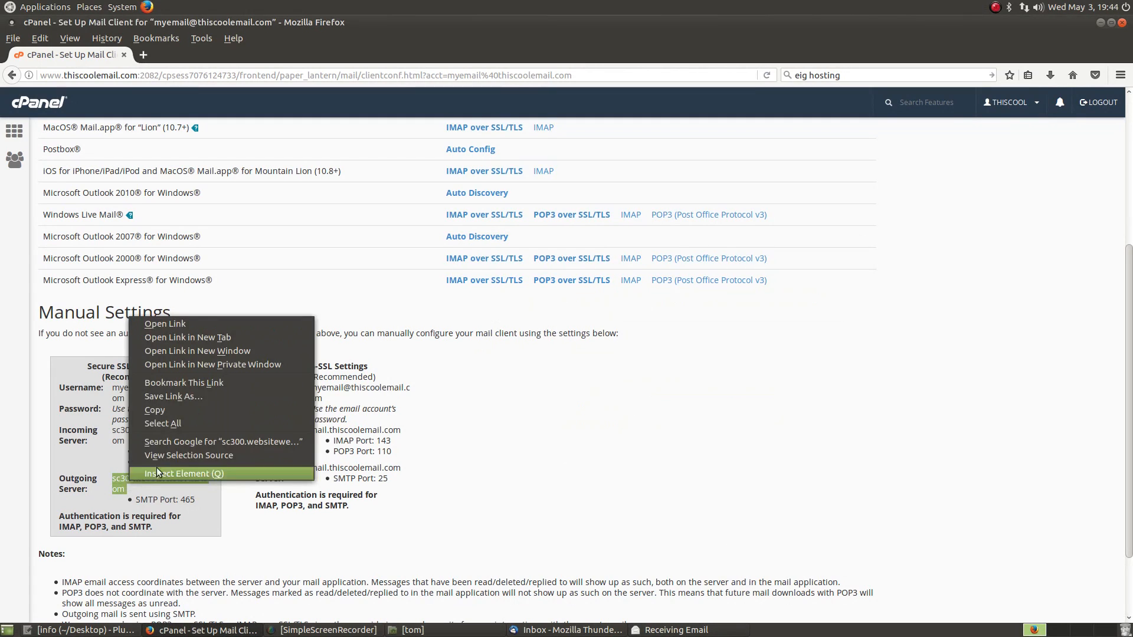
{"action": "left_click", "coordinate": [195, 409]}
{"action": "left_click", "coordinate": [670, 630]}
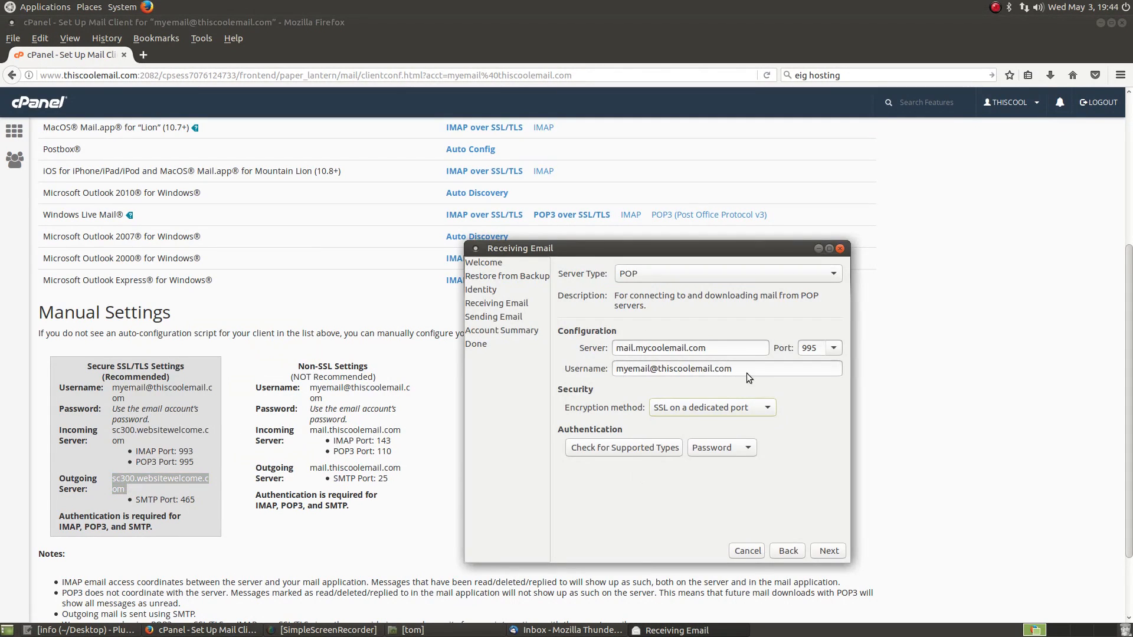
{"action": "left_click_drag", "start_coordinate": [744, 370], "coordinate": [618, 368]}
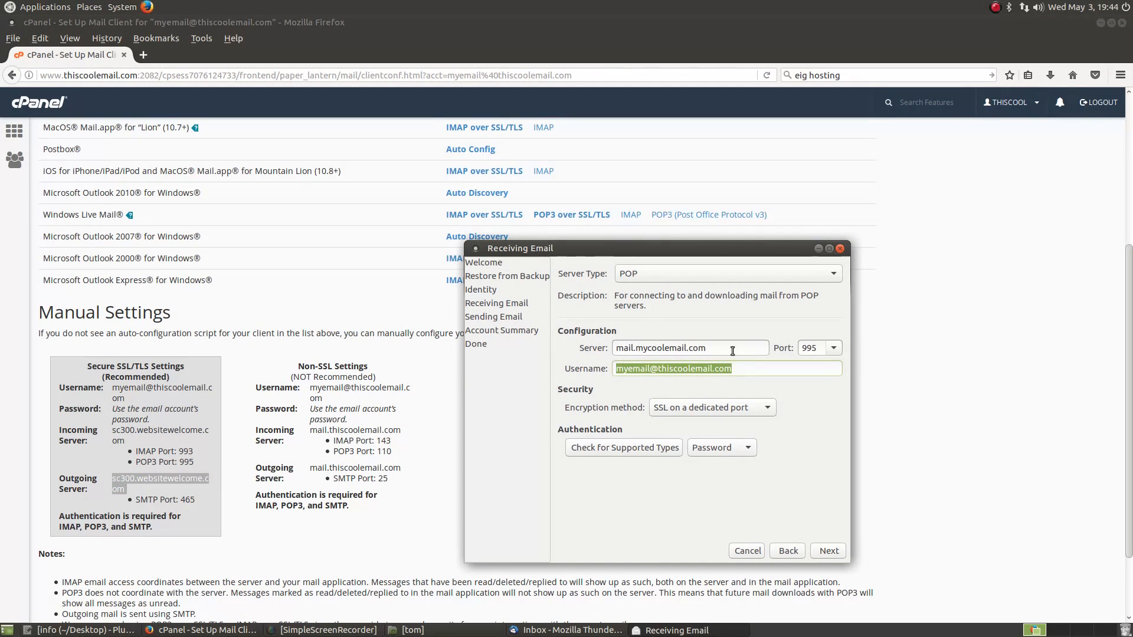
{"action": "left_click_drag", "start_coordinate": [705, 348], "coordinate": [511, 350]}
{"action": "key", "text": "ctrl+v"}
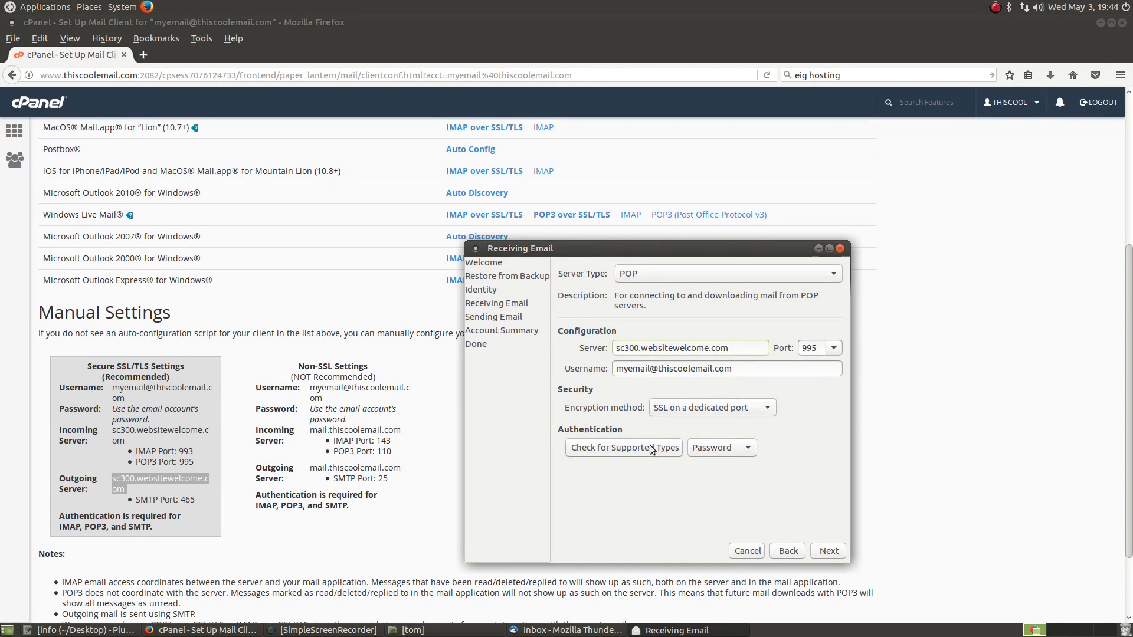
{"action": "left_click", "coordinate": [819, 550]}
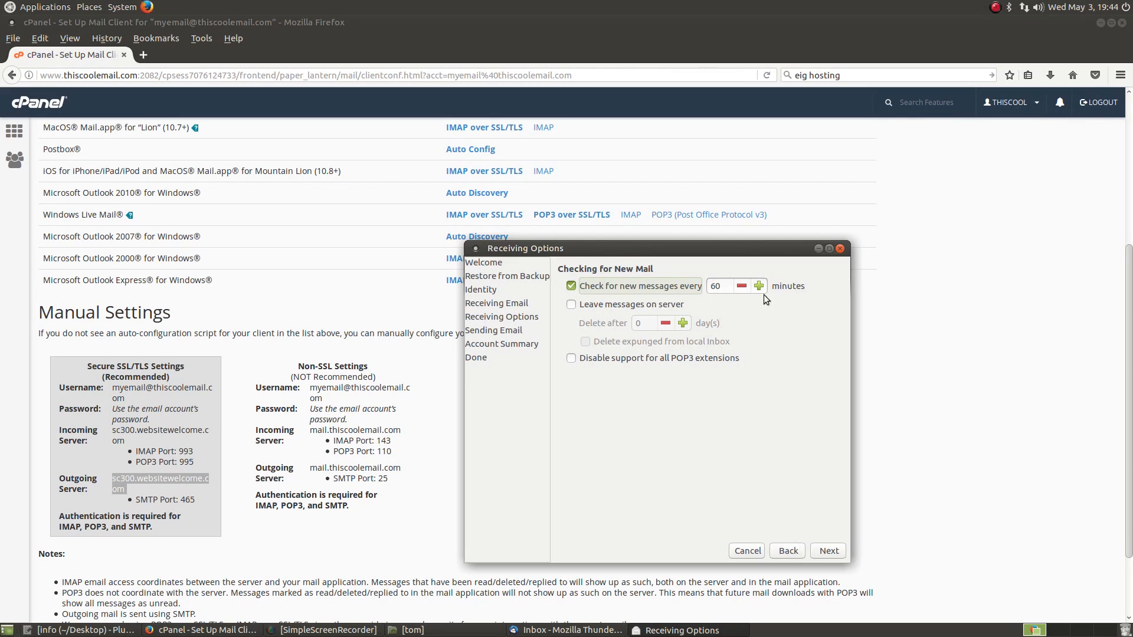
Step: Leave messages on the server, raise the Delete after days by two, and go to Sending Email
{"action": "left_click", "coordinate": [596, 304]}
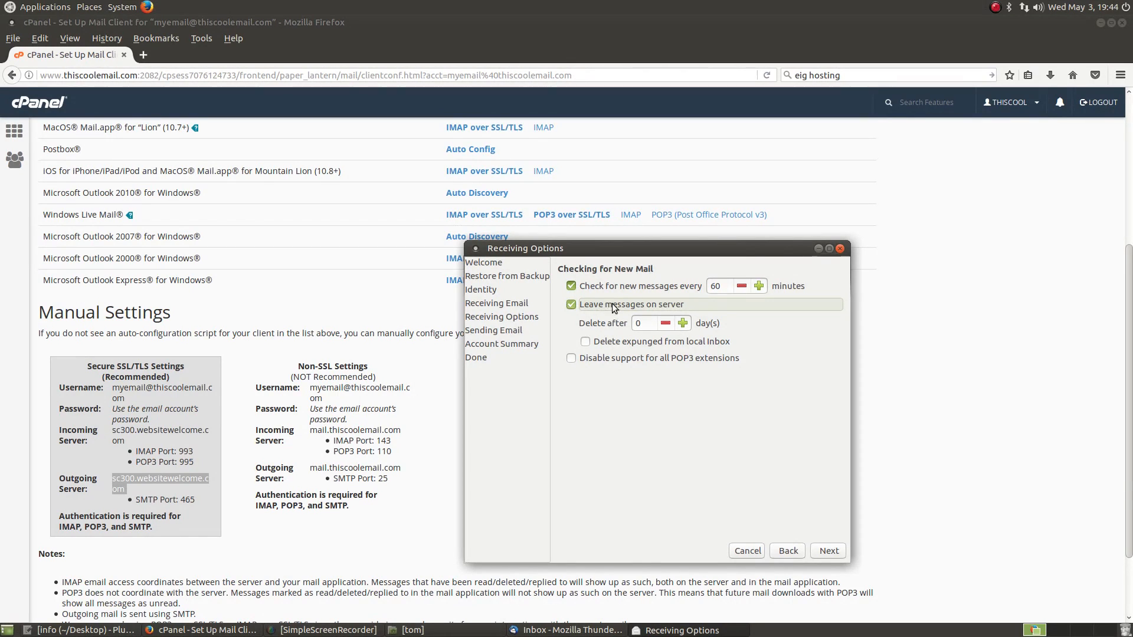
{"action": "left_click", "coordinate": [686, 324]}
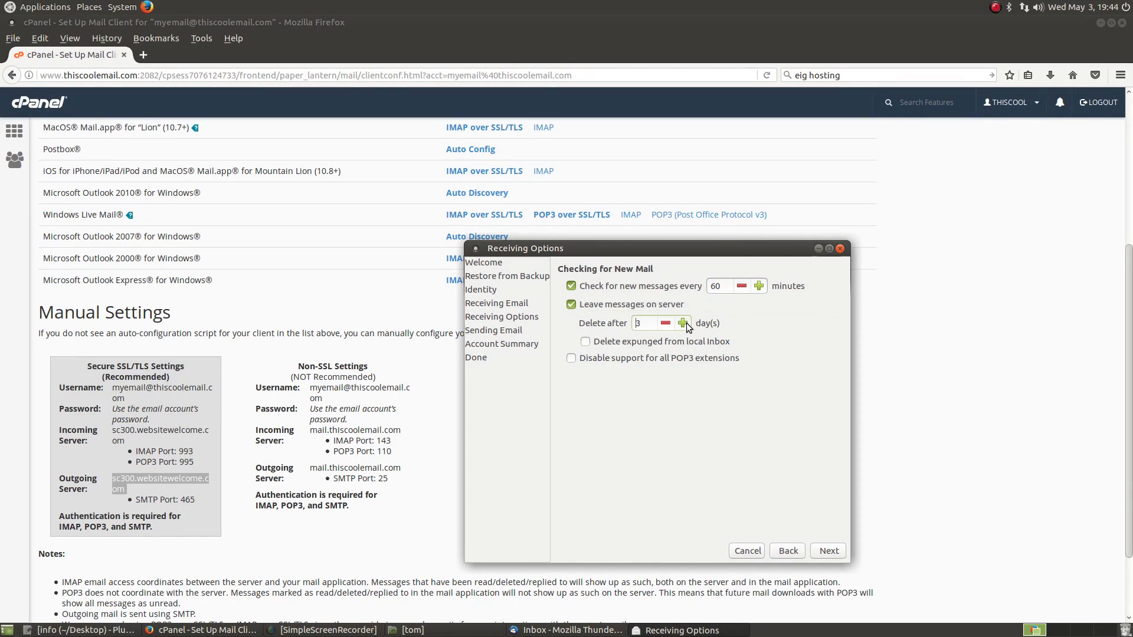
{"action": "left_click", "coordinate": [685, 325]}
{"action": "left_click", "coordinate": [686, 325]}
{"action": "left_click", "coordinate": [838, 554]}
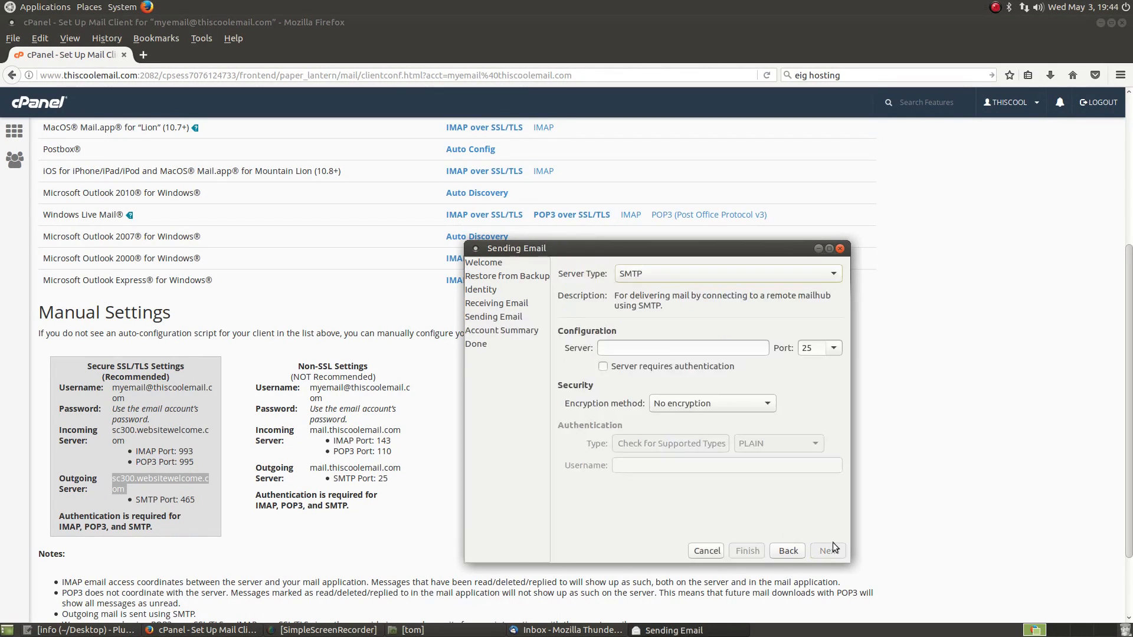
Step: Set outgoing SMTP to sc300.websitewelcome.com with SSL on a dedicated port (465), then continue
{"action": "left_click", "coordinate": [691, 343]}
{"action": "key", "text": "ctrl+v"}
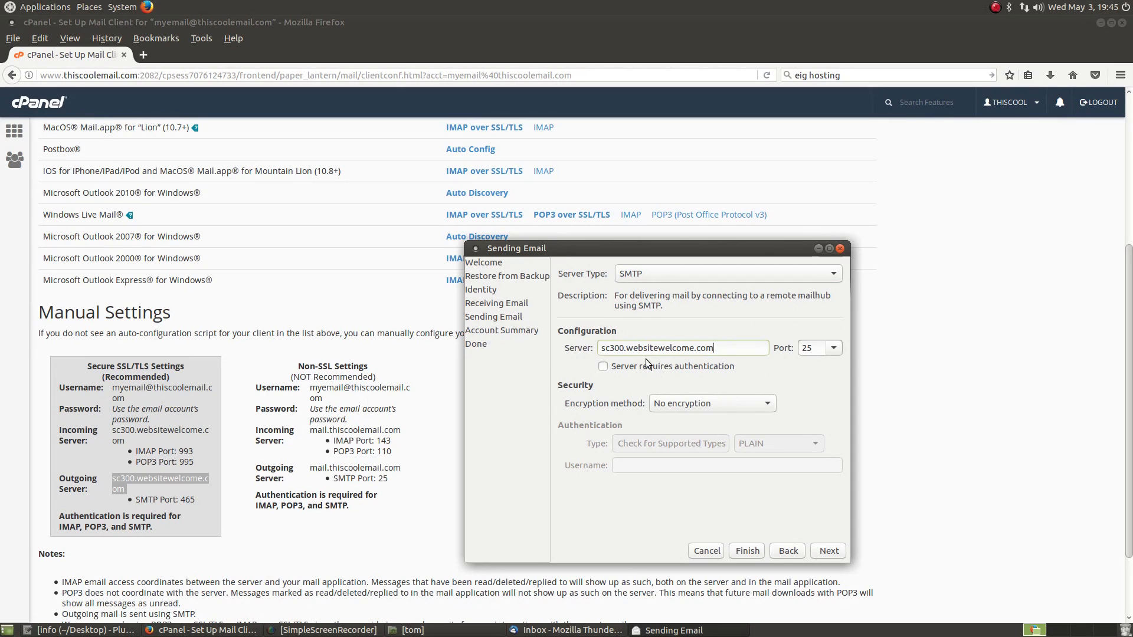
{"action": "left_click", "coordinate": [705, 403]}
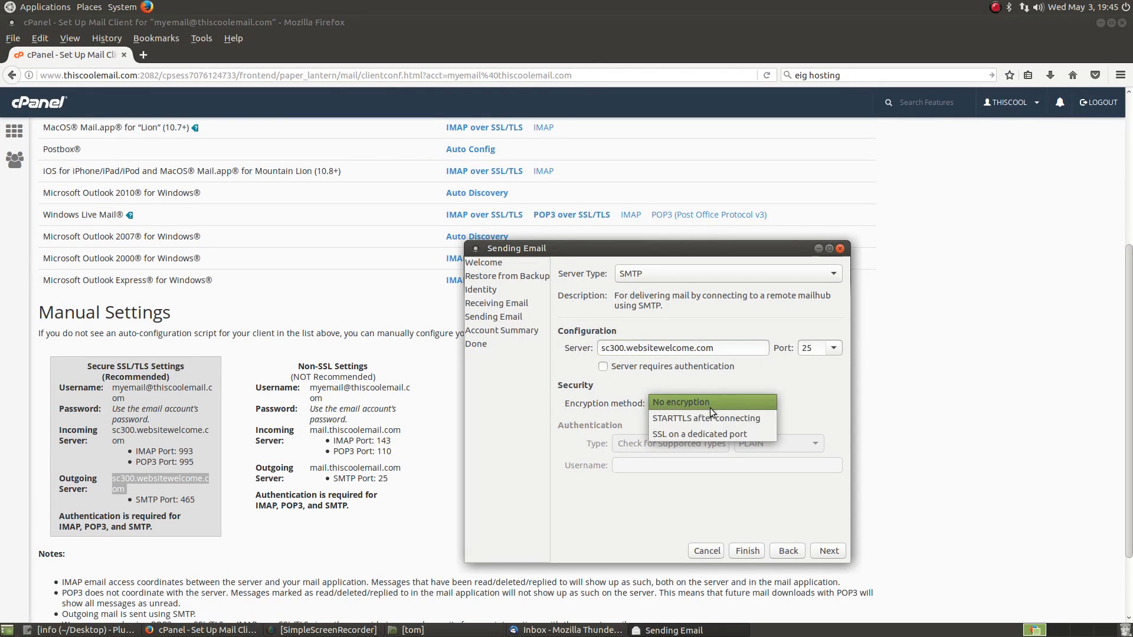
{"action": "left_click", "coordinate": [702, 428]}
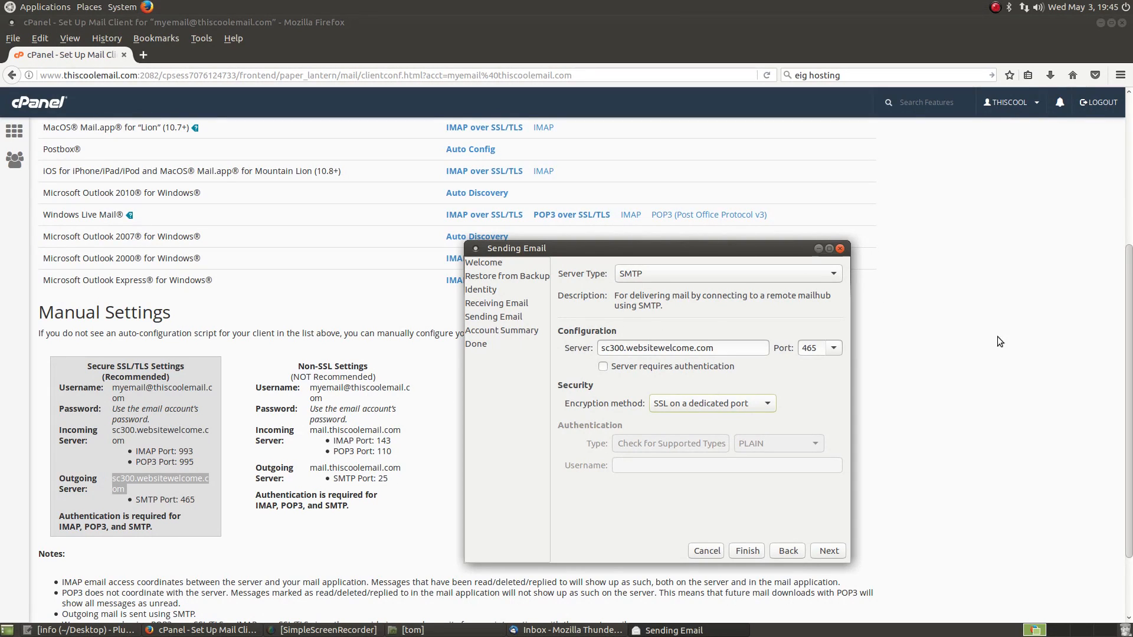
{"action": "left_click", "coordinate": [830, 553]}
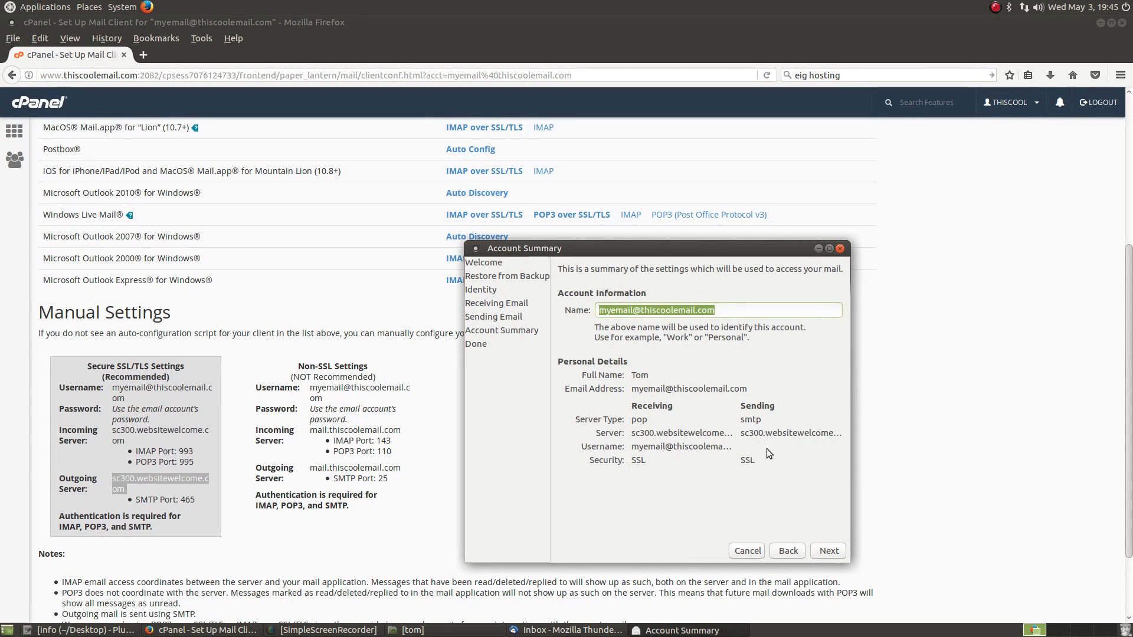
Step: Apply the new POP account settings and supply the mailbox password
{"action": "left_click", "coordinate": [828, 551]}
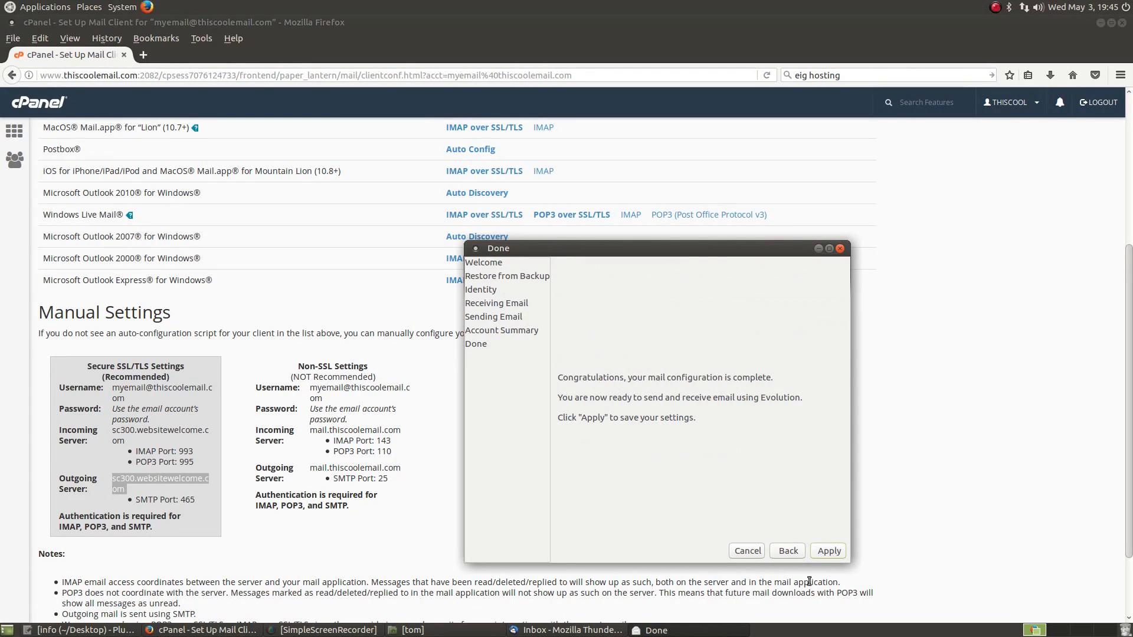
{"action": "left_click", "coordinate": [829, 551]}
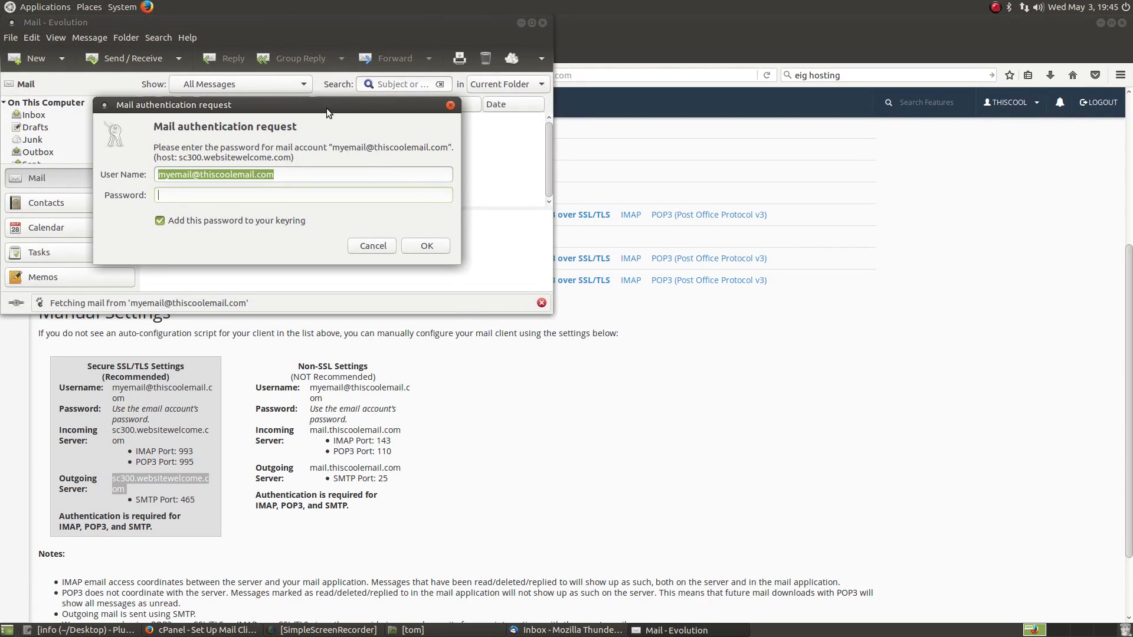
{"action": "left_click_drag", "start_coordinate": [327, 109], "coordinate": [586, 164]}
{"action": "type", "text": "••••••••"}
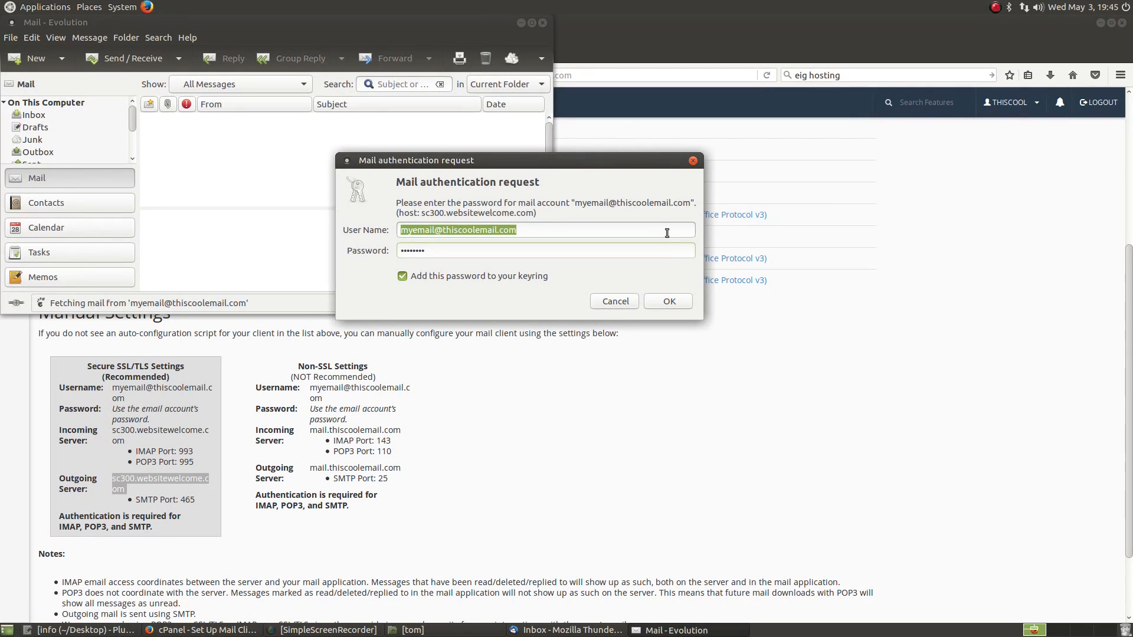
{"action": "left_click", "coordinate": [669, 301]}
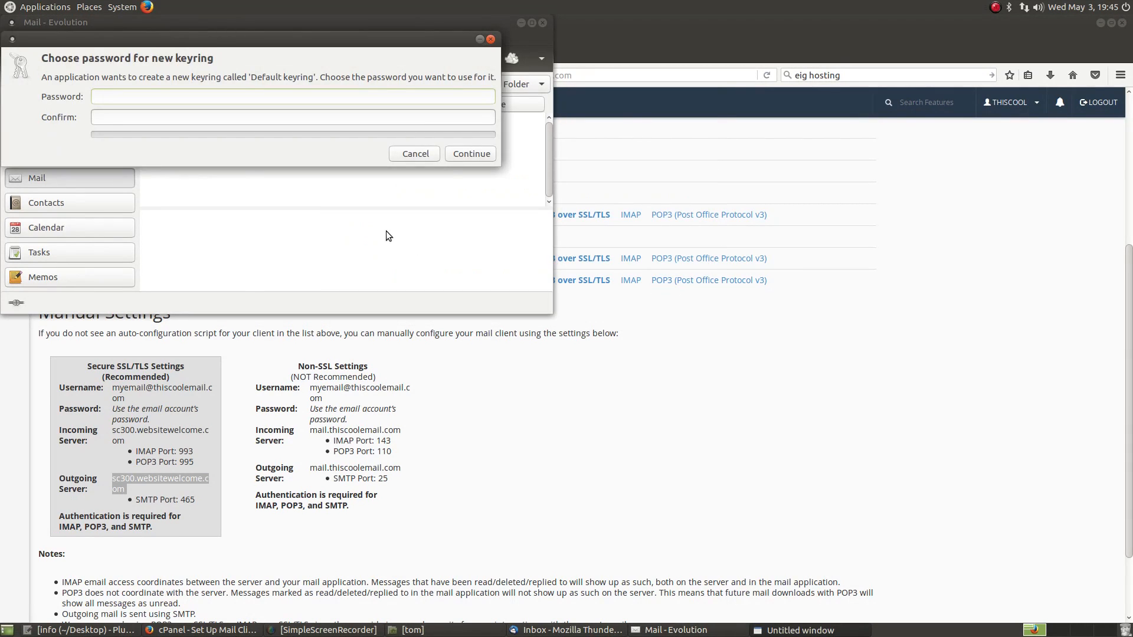
Step: Create the keyring with a new confirmed password and maximize the Evolution window
{"action": "type", "text": "••••••"}
{"action": "key", "text": "Tab"}
{"action": "type", "text": "•"}
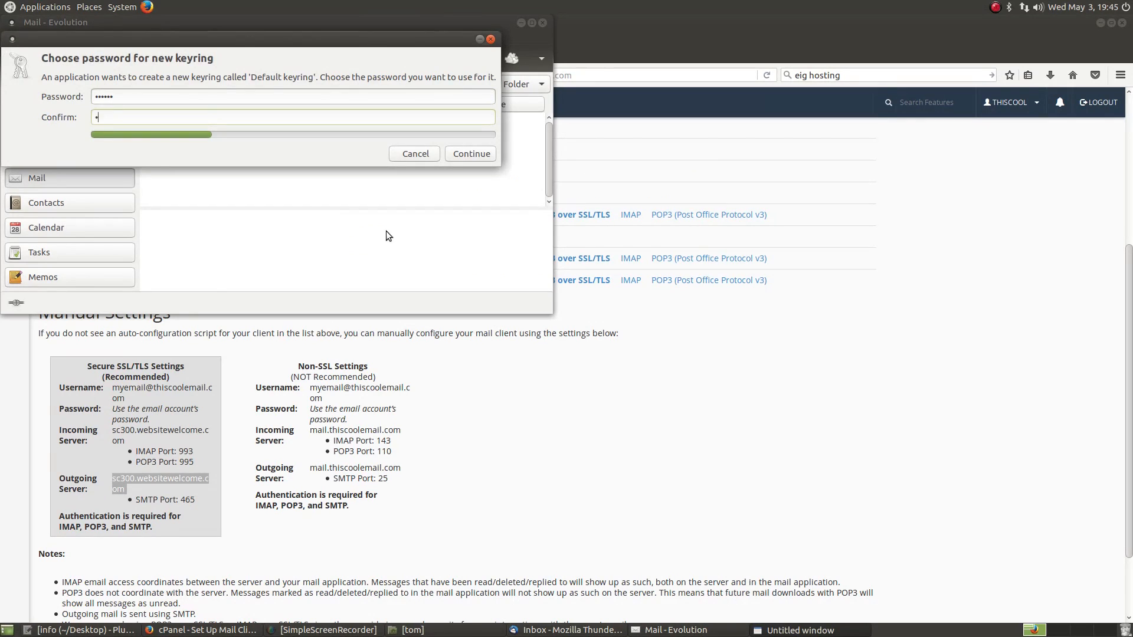
{"action": "type", "text": "•••••"}
{"action": "left_click", "coordinate": [472, 154]}
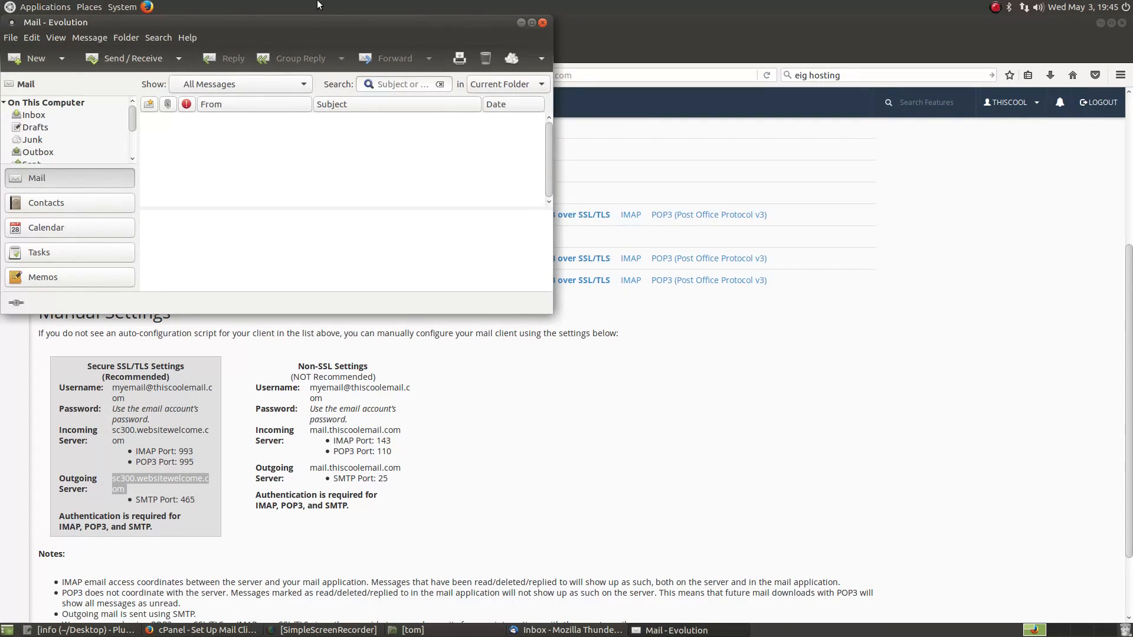
{"action": "left_click", "coordinate": [530, 25]}
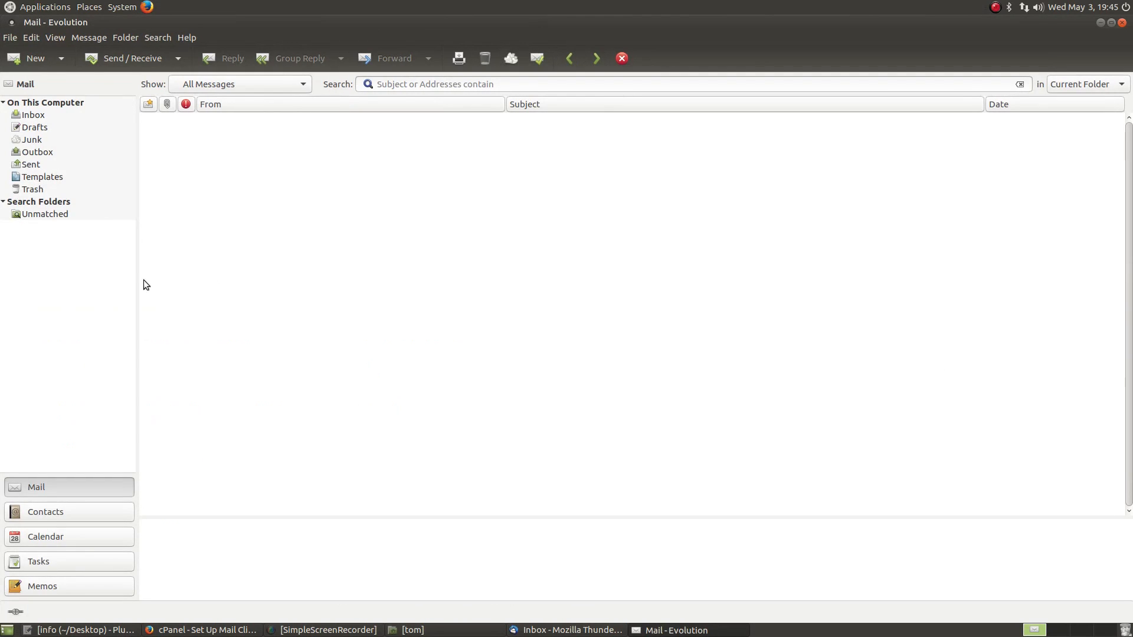
Step: Confirm the Evolution Inbox is empty, then quit Evolution
{"action": "left_click", "coordinate": [41, 116]}
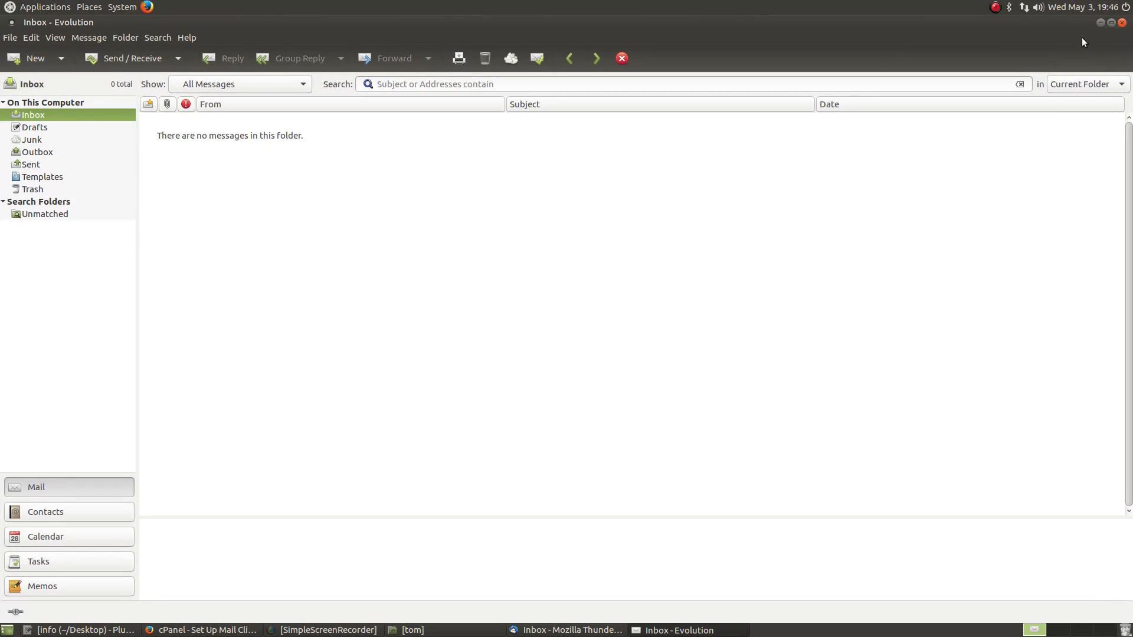
{"action": "left_click", "coordinate": [1122, 23]}
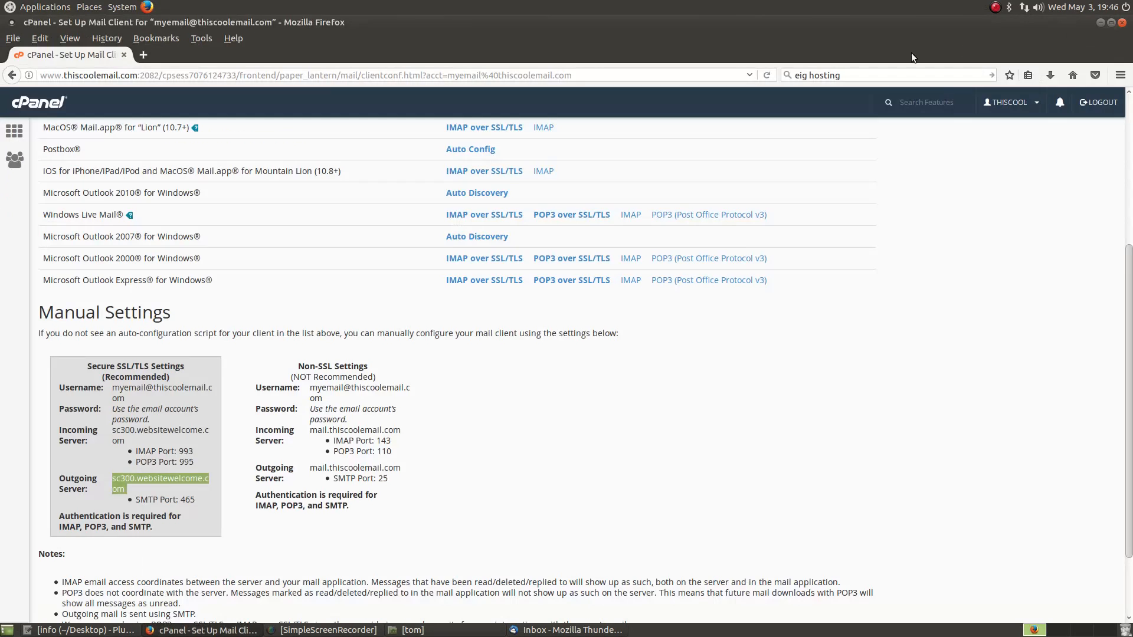
Step: Close the Thunderbird window and return to the top of the Set Up Mail Client page
{"action": "scroll", "coordinate": [561, 491], "scroll_direction": "up", "scroll_amount": 5}
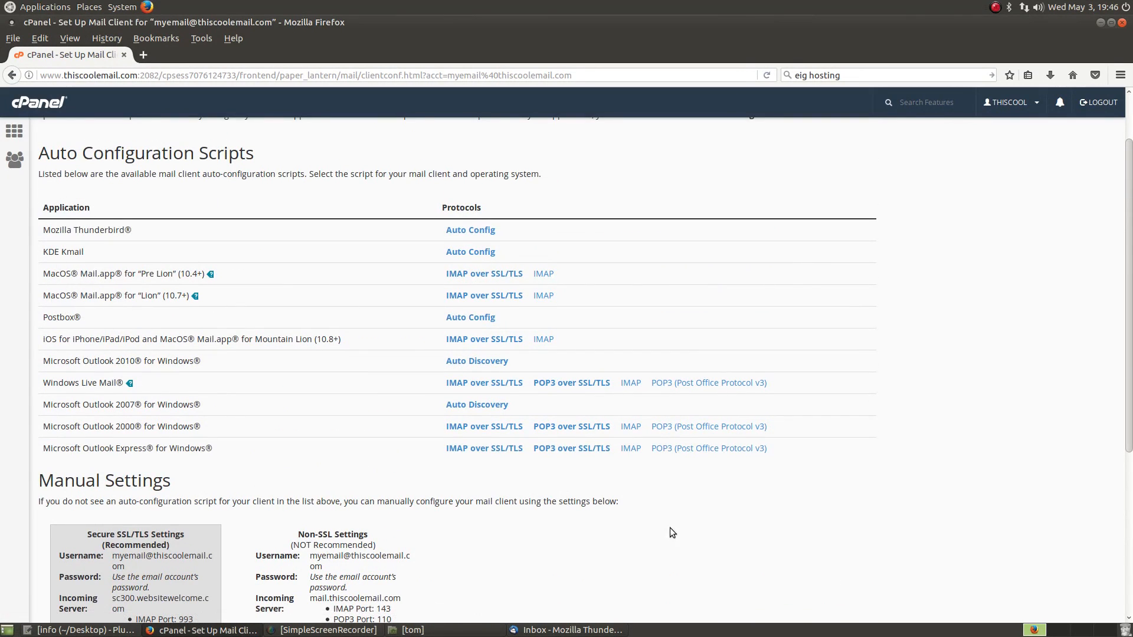
{"action": "left_click", "coordinate": [540, 630]}
{"action": "left_click", "coordinate": [540, 630]}
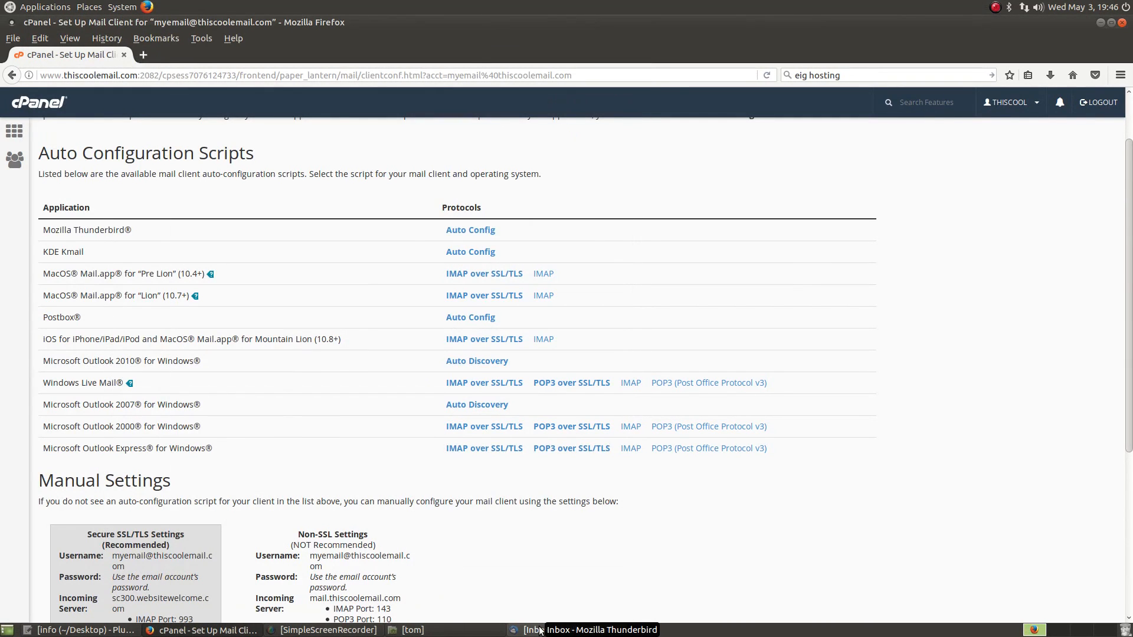
{"action": "left_click", "coordinate": [540, 629]}
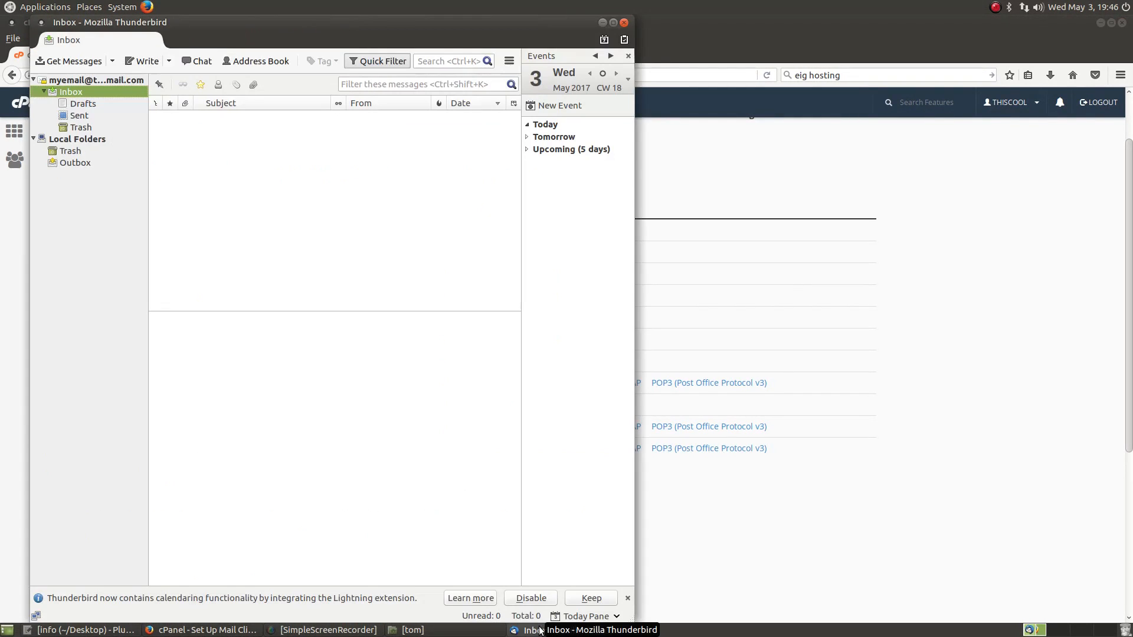
{"action": "left_click", "coordinate": [624, 24]}
{"action": "scroll", "coordinate": [355, 461], "scroll_direction": "up", "scroll_amount": 2}
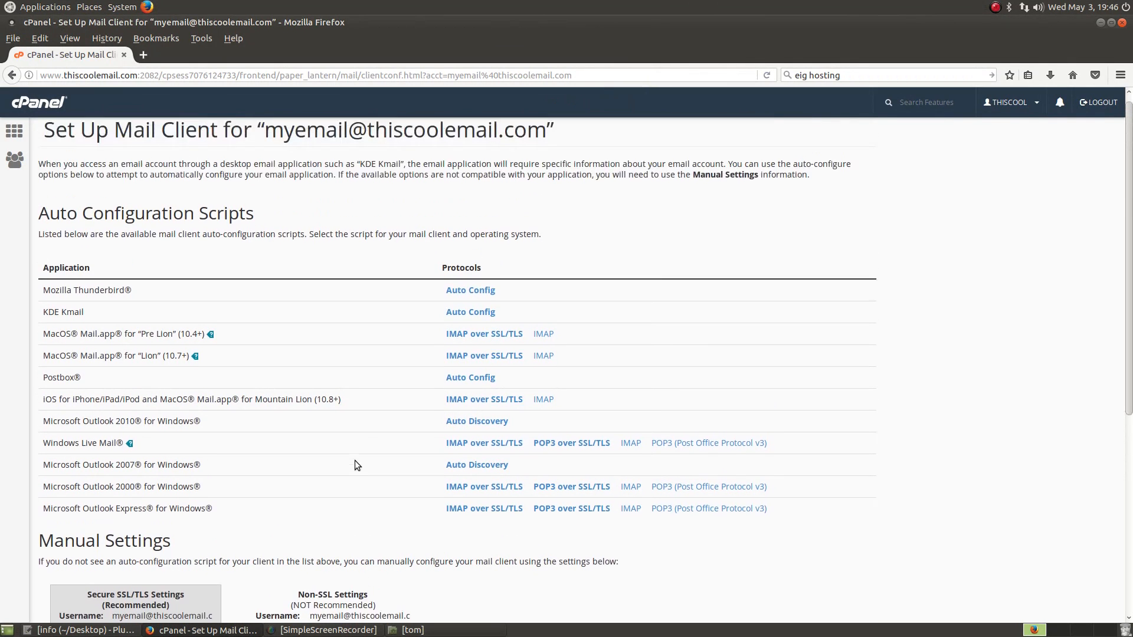
{"action": "scroll", "coordinate": [355, 460], "scroll_direction": "down", "scroll_amount": 6}
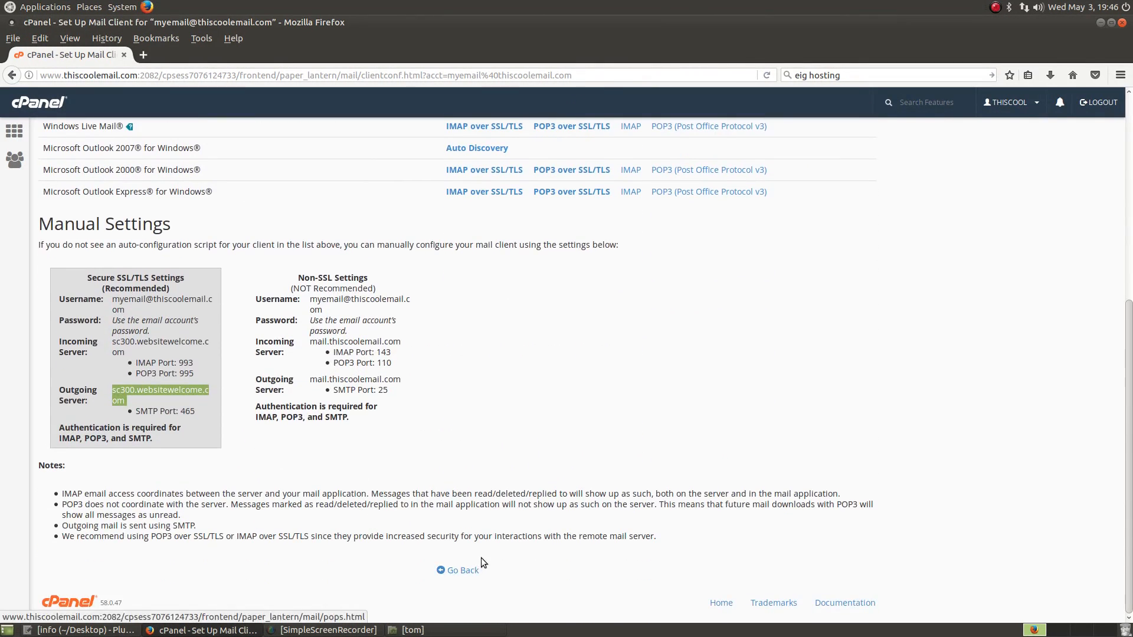
{"action": "scroll", "coordinate": [481, 557], "scroll_direction": "up", "scroll_amount": 6}
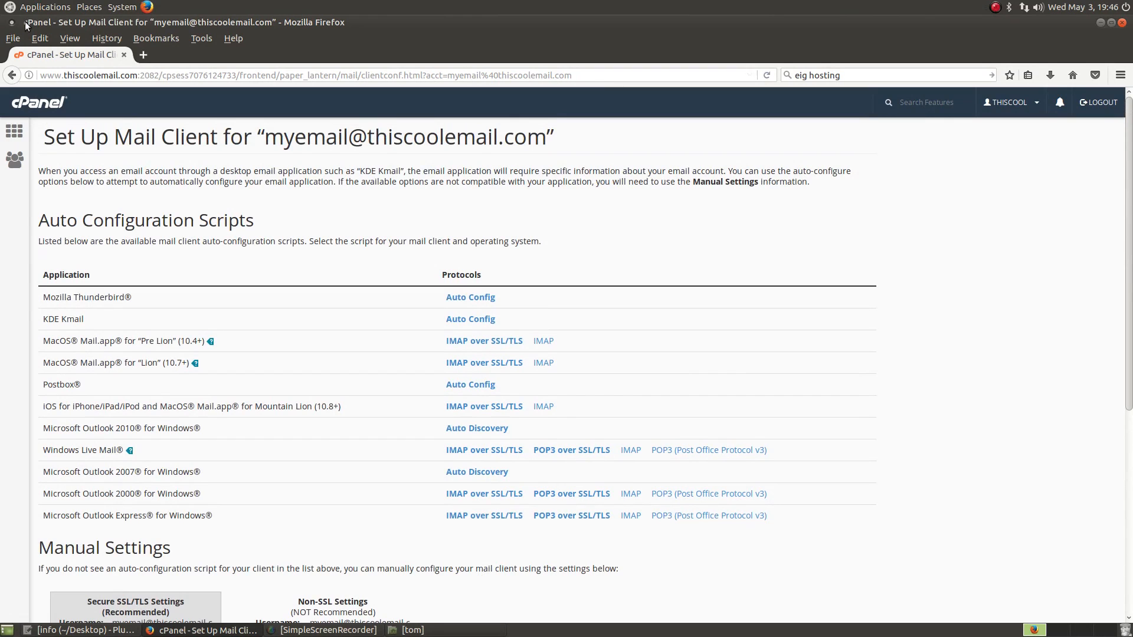
{"action": "left_click", "coordinate": [15, 131]}
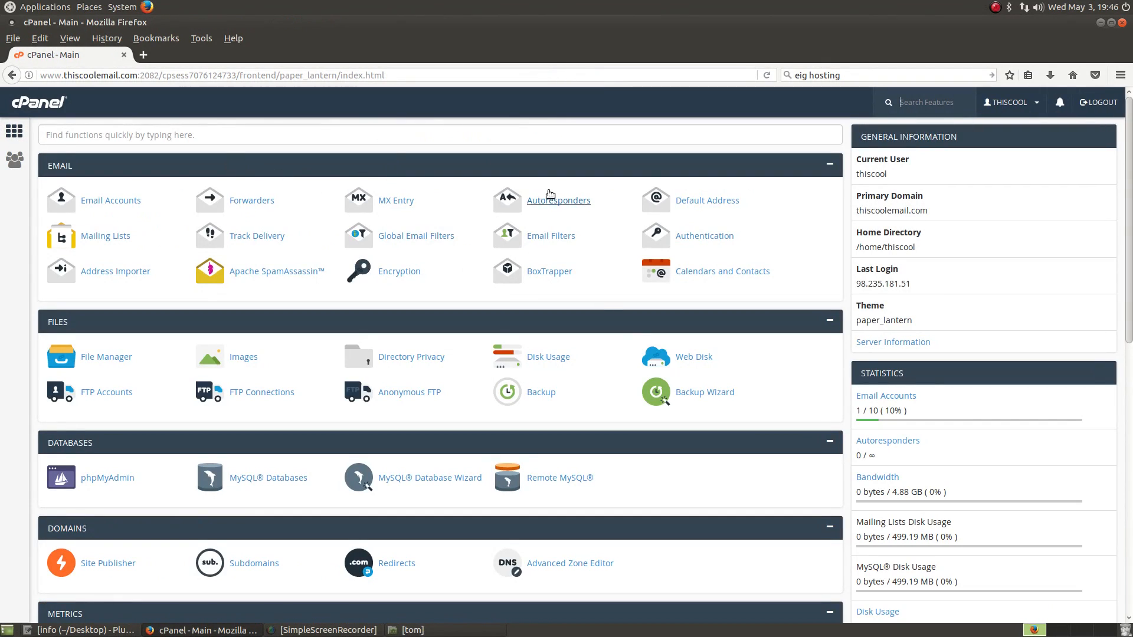
{"action": "left_click", "coordinate": [390, 201]}
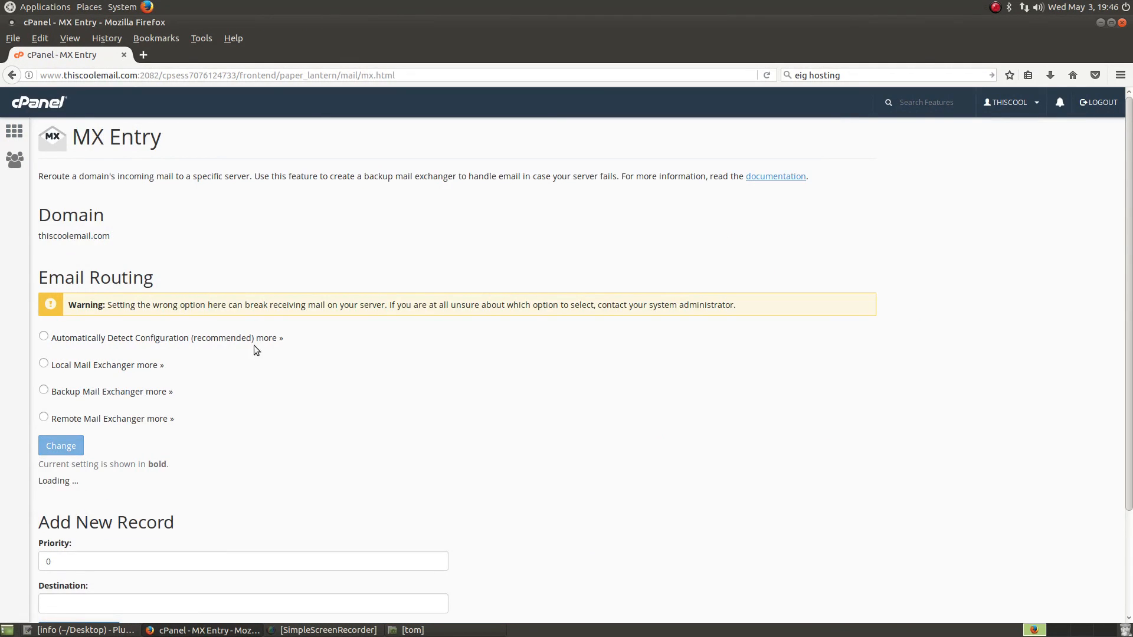
{"action": "scroll", "coordinate": [293, 373], "scroll_direction": "down", "scroll_amount": 4}
{"action": "scroll", "coordinate": [307, 407], "scroll_direction": "down", "scroll_amount": 1}
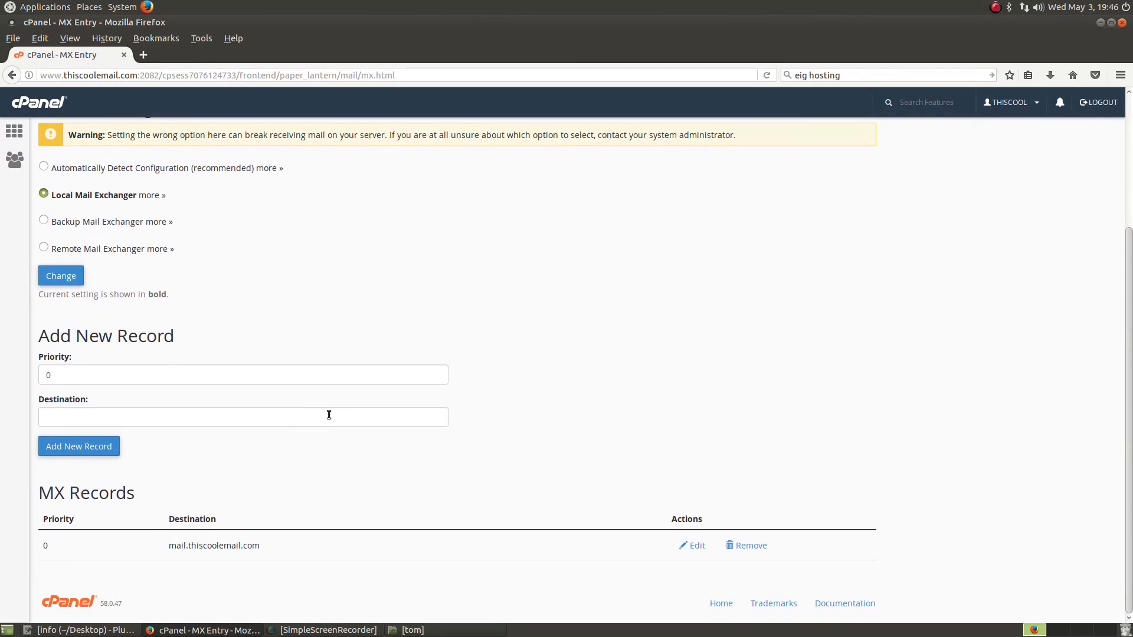
{"action": "scroll", "coordinate": [325, 410], "scroll_direction": "up", "scroll_amount": 5}
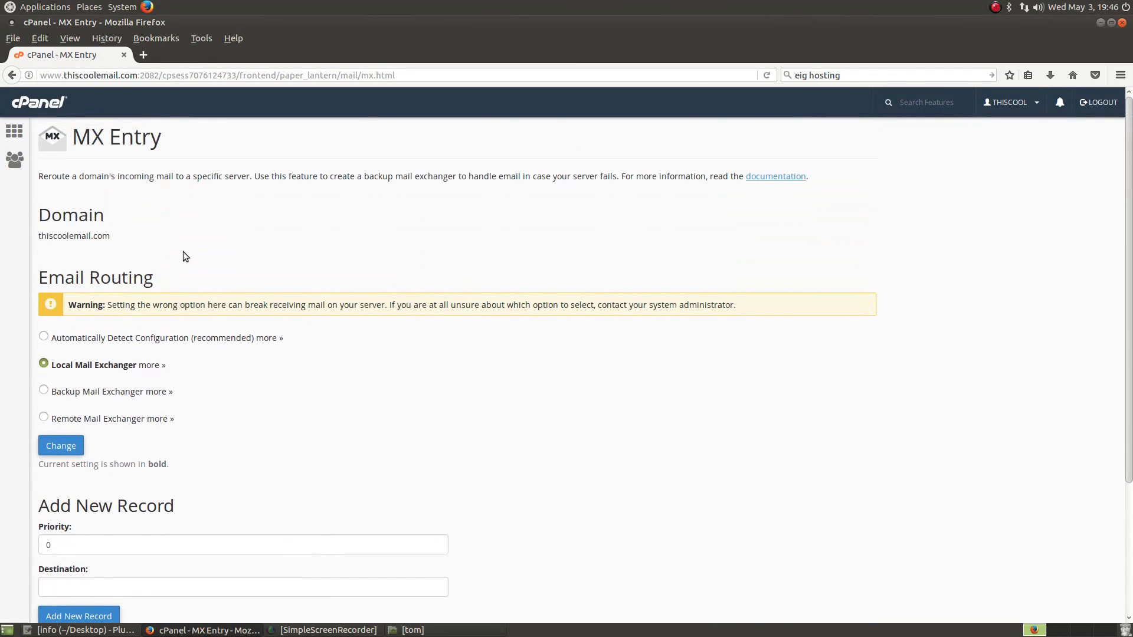
{"action": "left_click", "coordinate": [13, 76]}
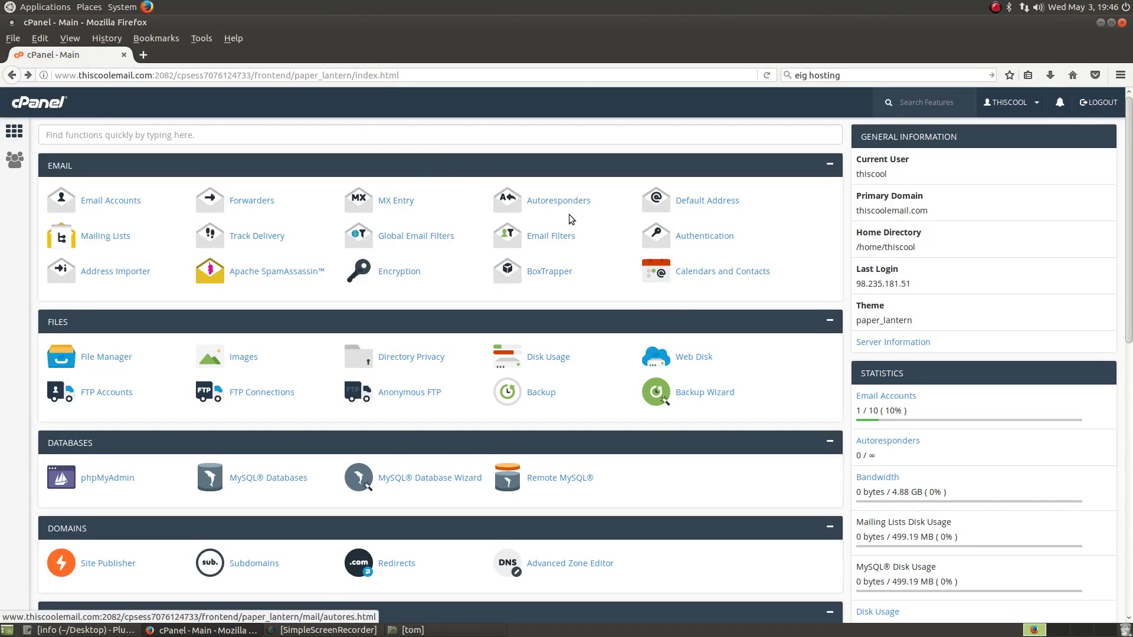
{"action": "left_click", "coordinate": [560, 201]}
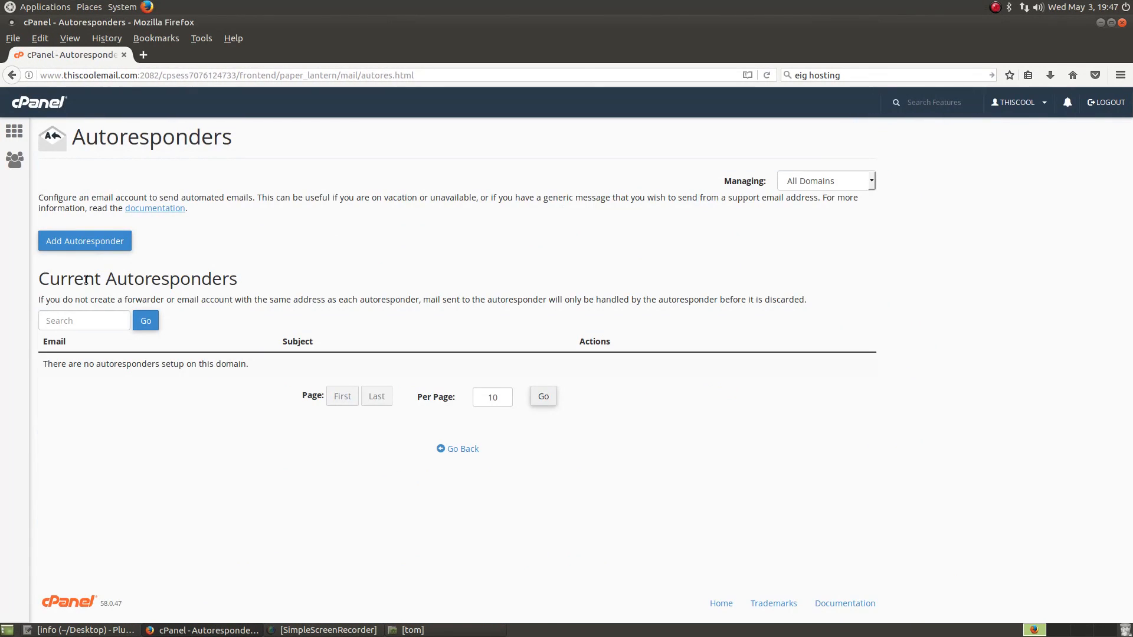
{"action": "left_click", "coordinate": [122, 243]}
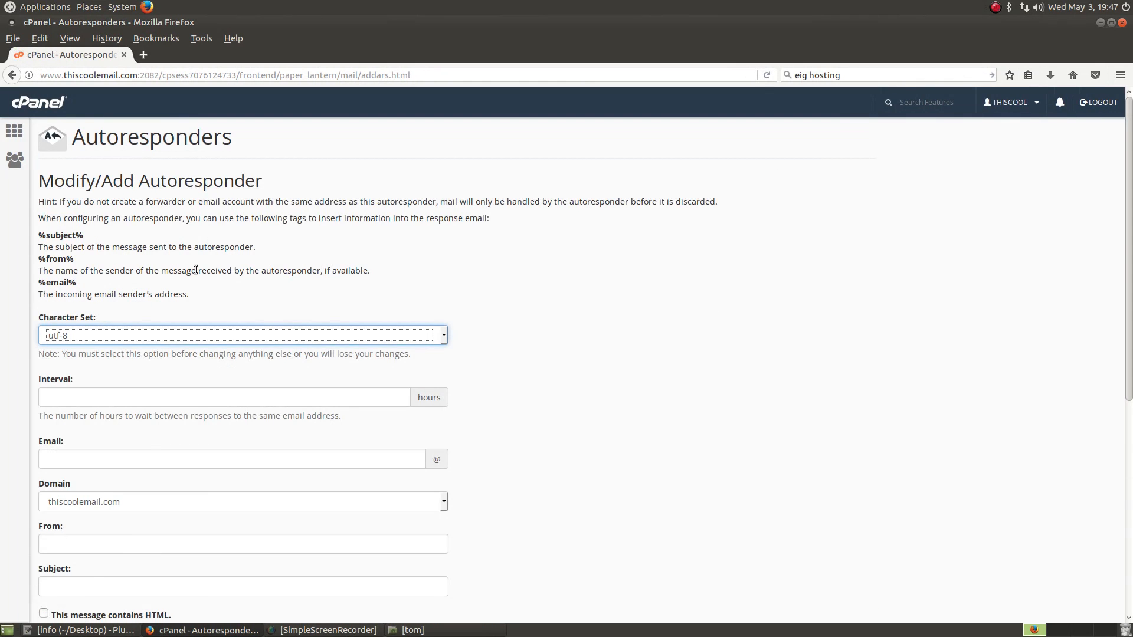
{"action": "scroll", "coordinate": [572, 324], "scroll_direction": "down", "scroll_amount": 2}
{"action": "scroll", "coordinate": [572, 324], "scroll_direction": "down", "scroll_amount": 3}
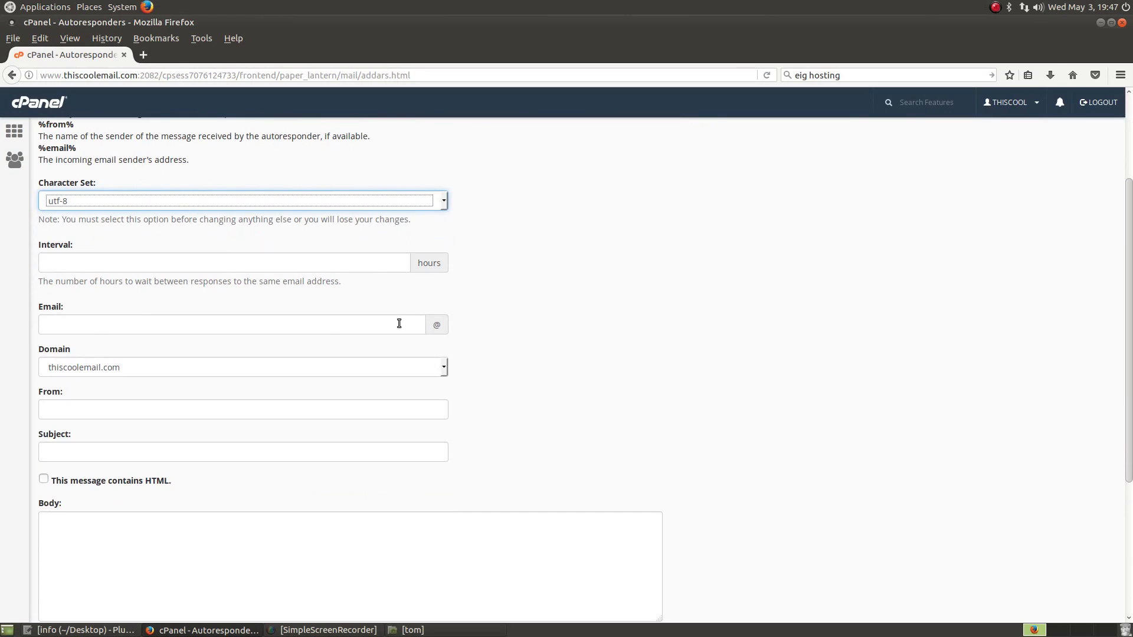
{"action": "left_click", "coordinate": [330, 324]}
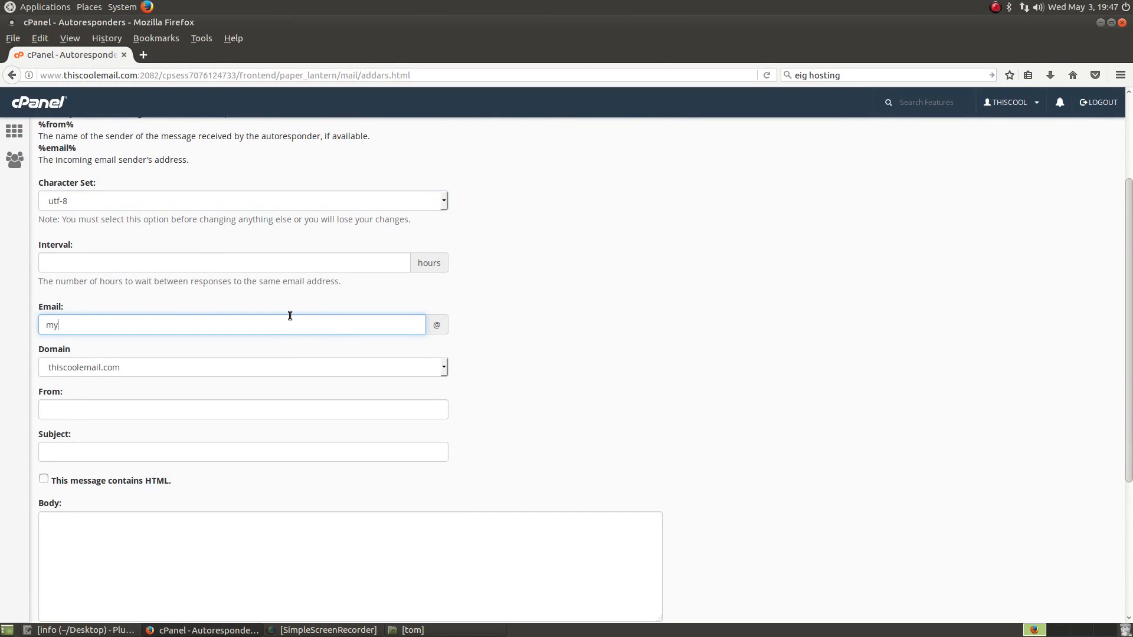
{"action": "left_click", "coordinate": [138, 413]}
{"action": "left_click", "coordinate": [105, 454]}
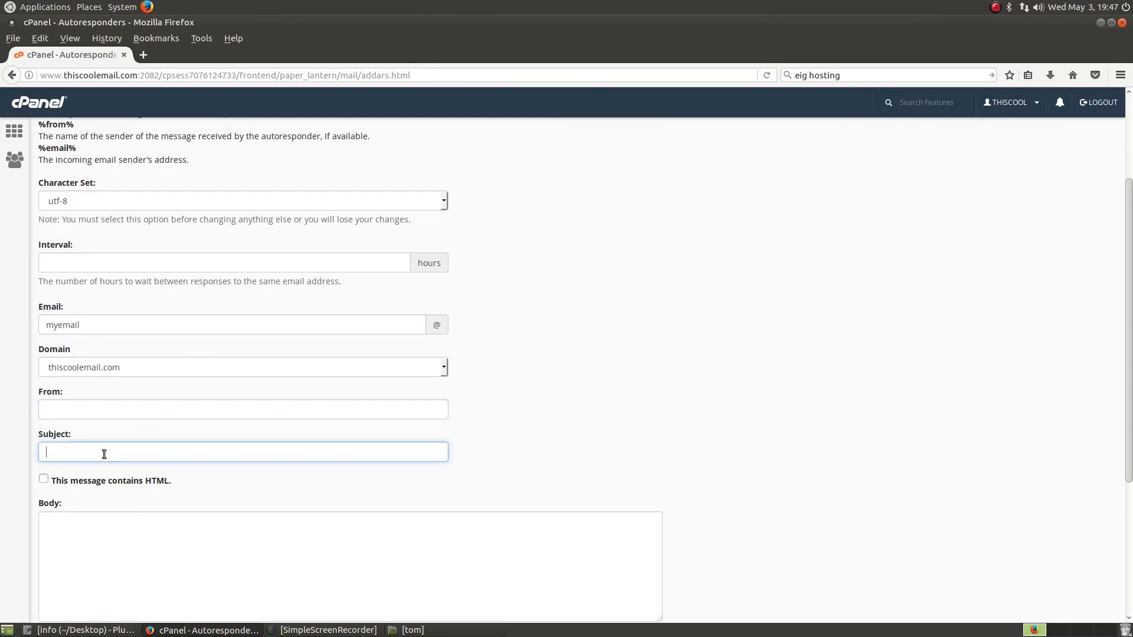
{"action": "left_click", "coordinate": [95, 545]}
{"action": "scroll", "coordinate": [154, 521], "scroll_direction": "down", "scroll_amount": 5}
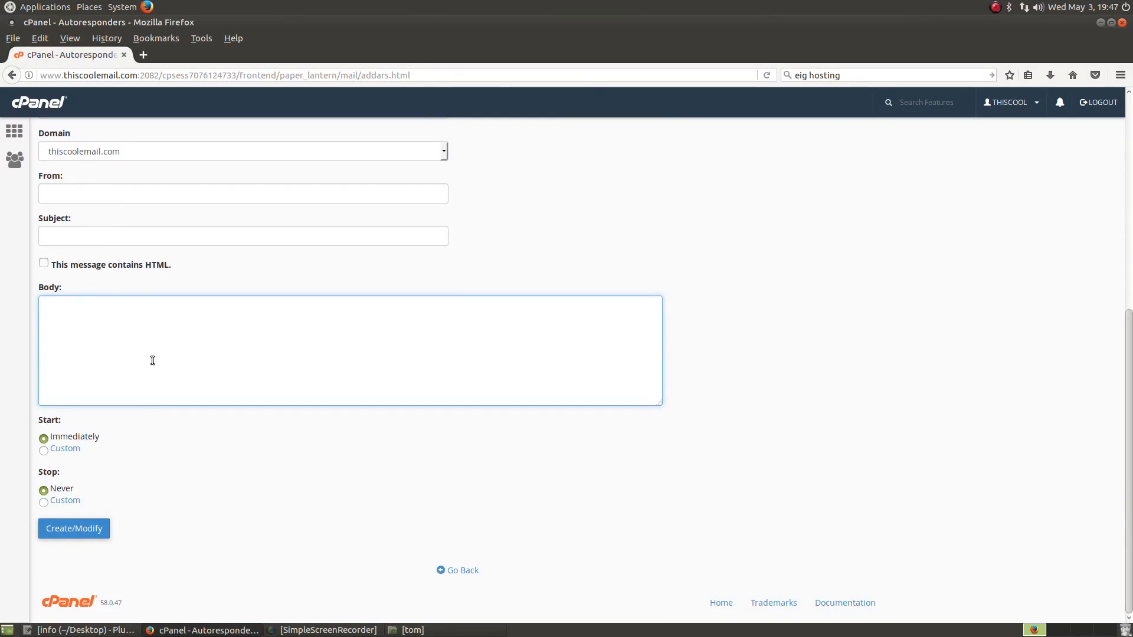
{"action": "left_click", "coordinate": [71, 501]}
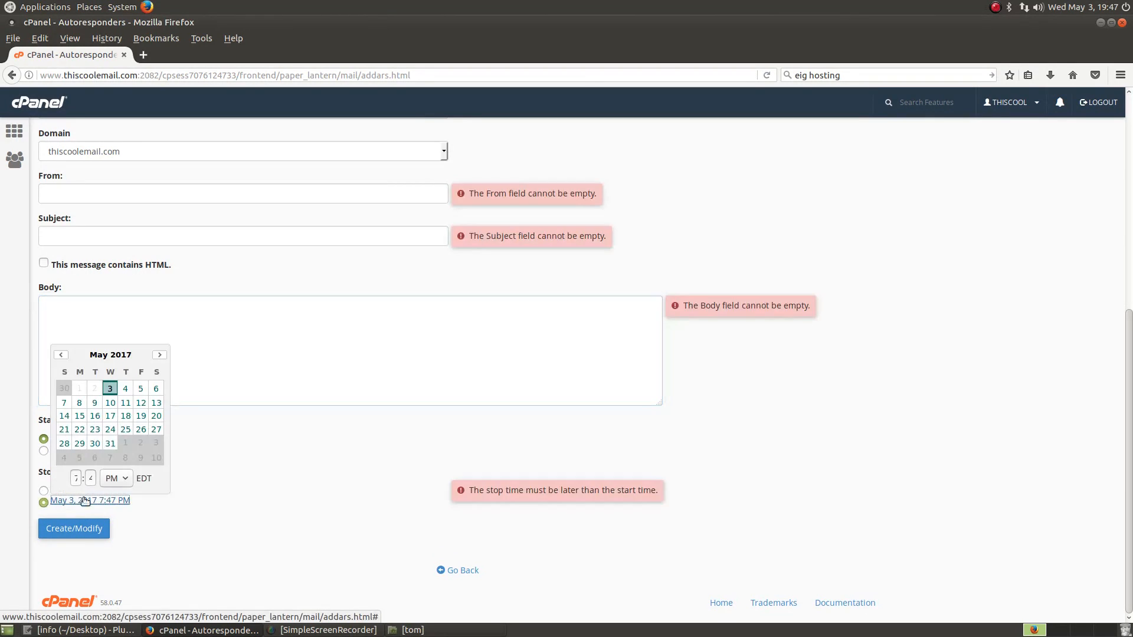
{"action": "left_click", "coordinate": [347, 460]}
{"action": "scroll", "coordinate": [586, 264], "scroll_direction": "up", "scroll_amount": 6}
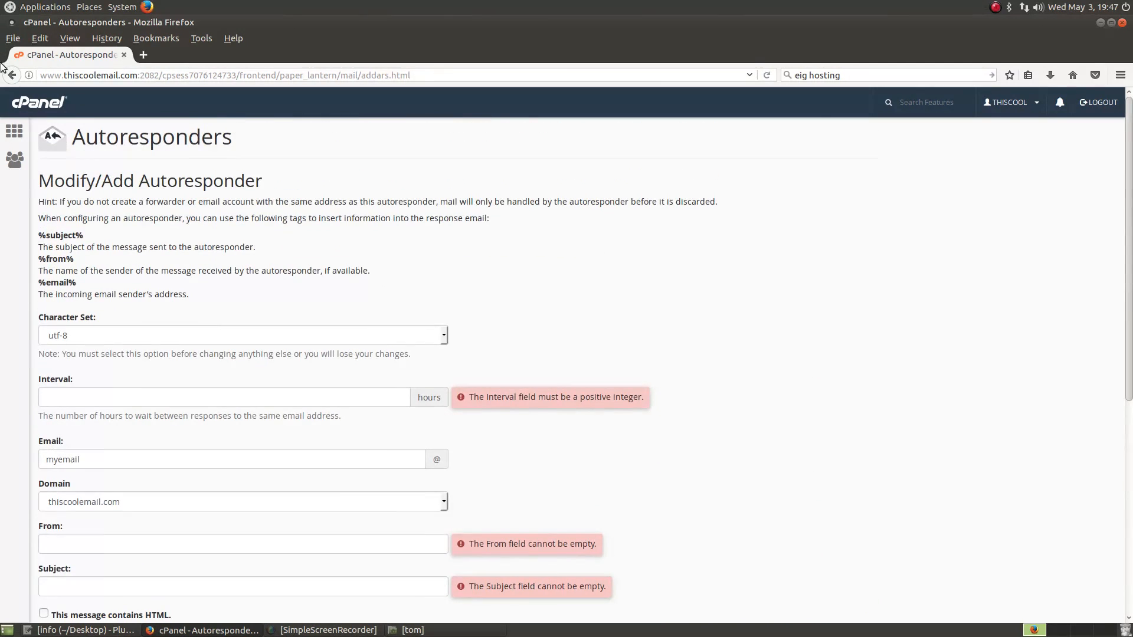
{"action": "left_click", "coordinate": [14, 130]}
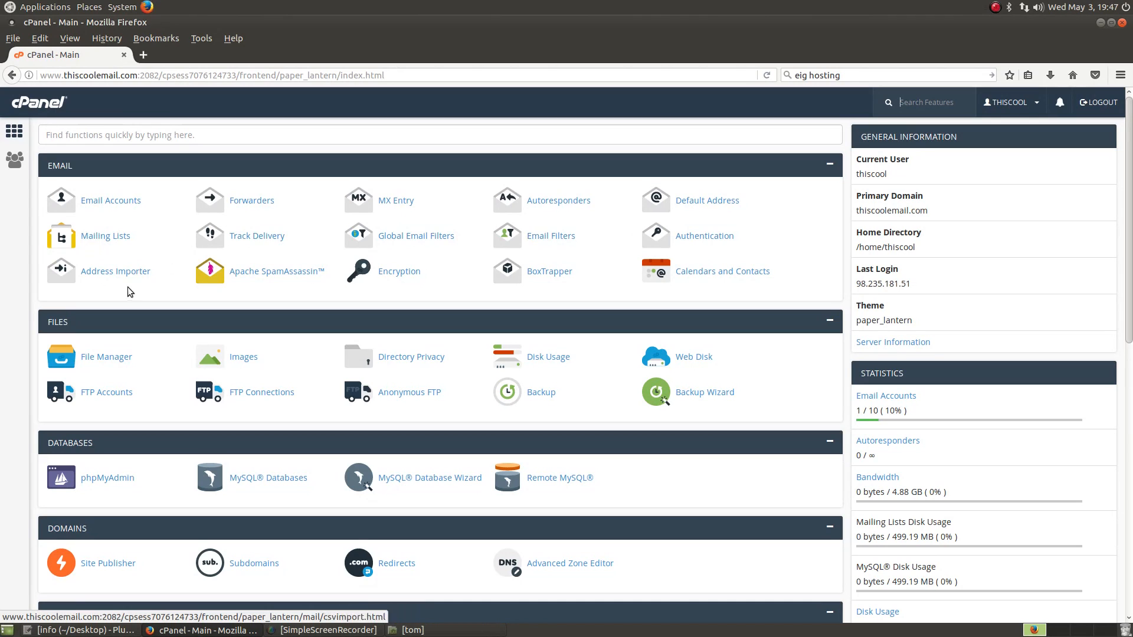
Step: Review the mailbox's More actions in Email Accounts, then open an empty Firefox tab
{"action": "left_click", "coordinate": [115, 201]}
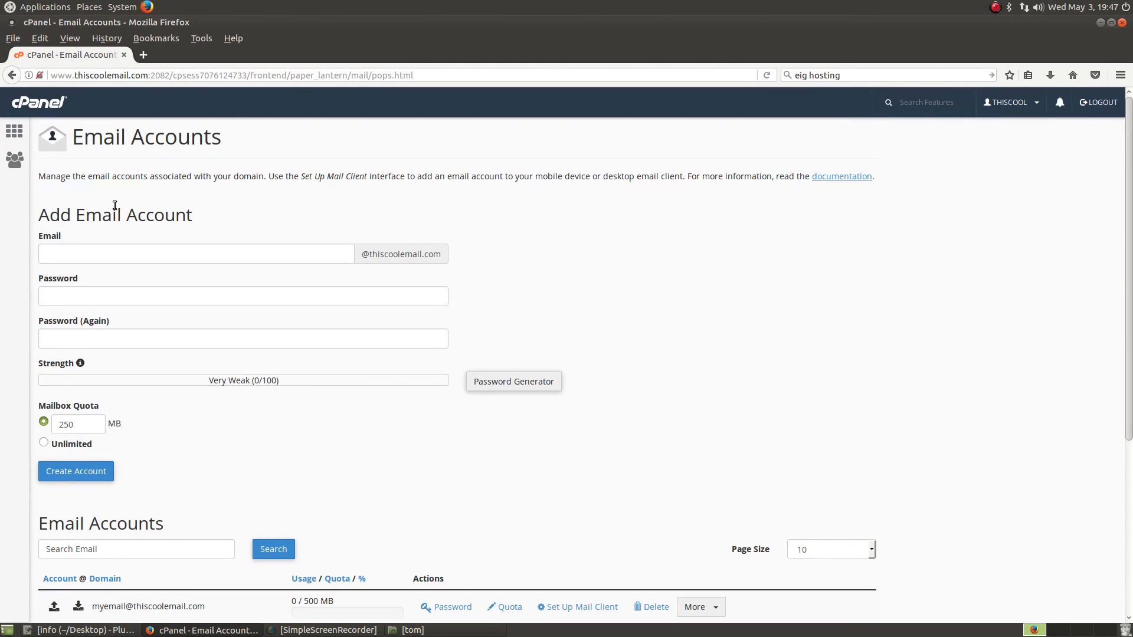
{"action": "scroll", "coordinate": [429, 469], "scroll_direction": "down", "scroll_amount": 2}
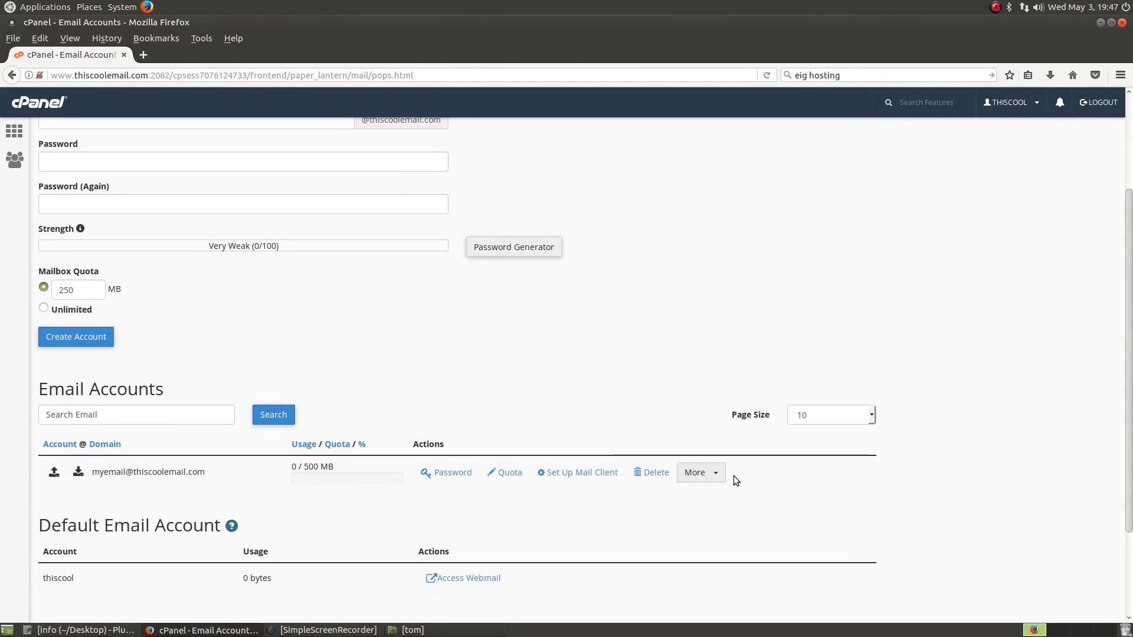
{"action": "left_click", "coordinate": [719, 473]}
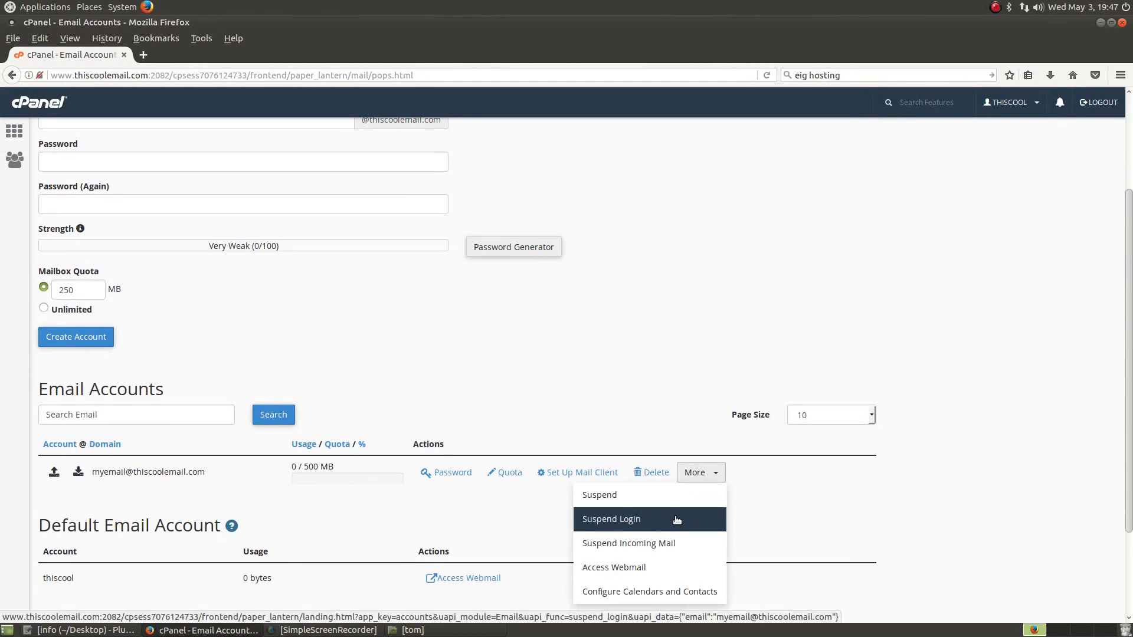
{"action": "left_click", "coordinate": [141, 58]}
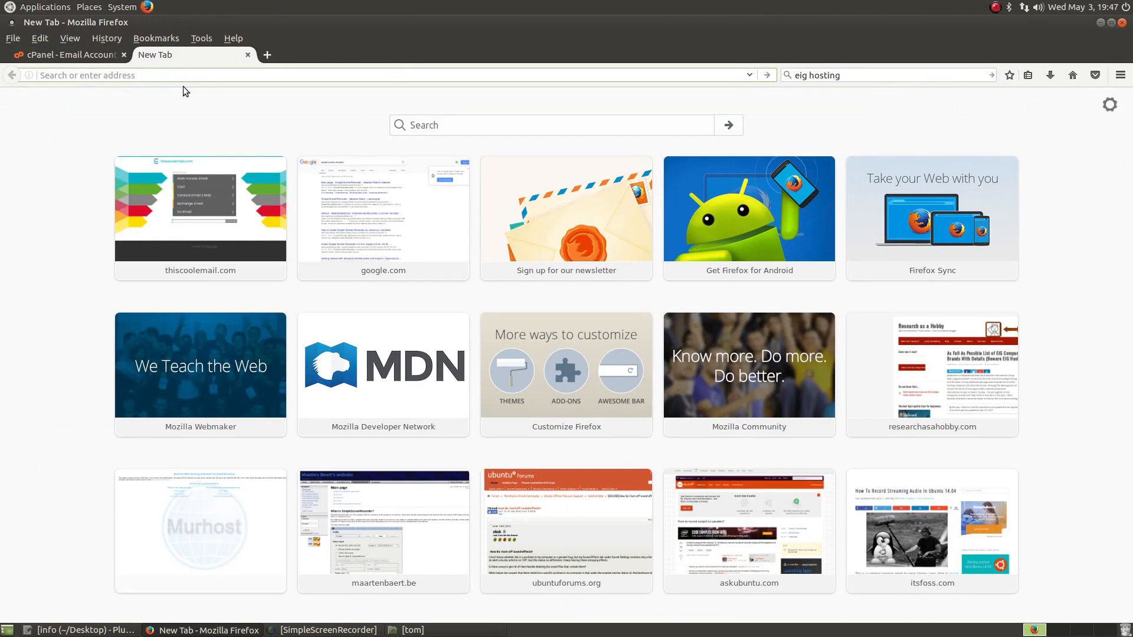
Step: Load the thiscoolemail.com/webmail login page and dismiss the insecure-login warning
{"action": "type", "text": "thiscoolemail.com/"}
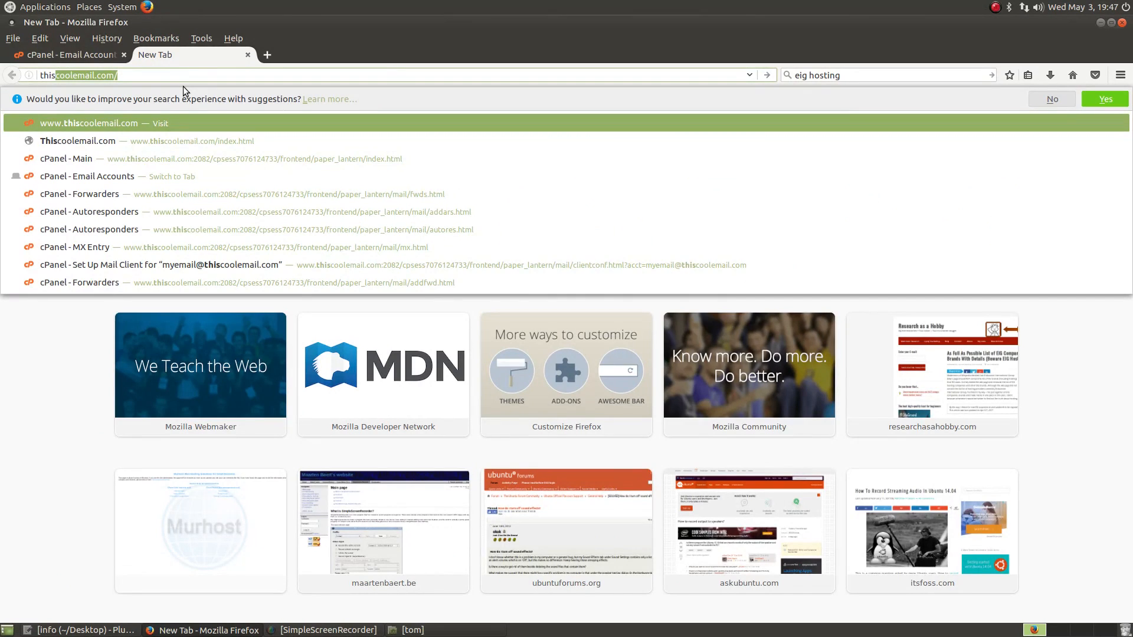
{"action": "key", "text": "Right"}
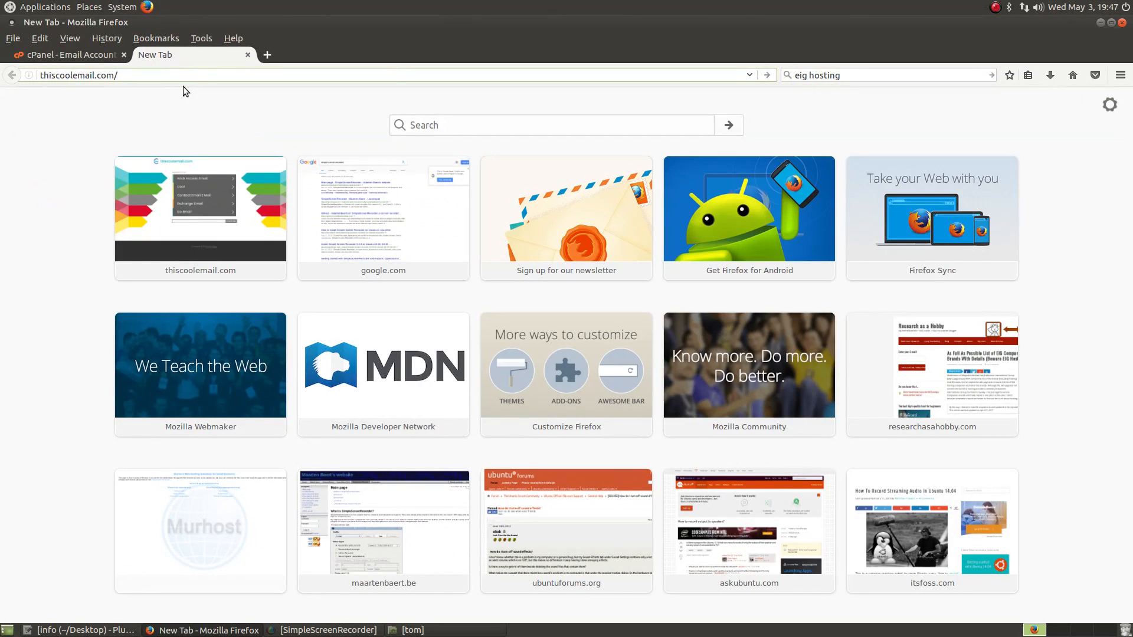
{"action": "type", "text": "web"}
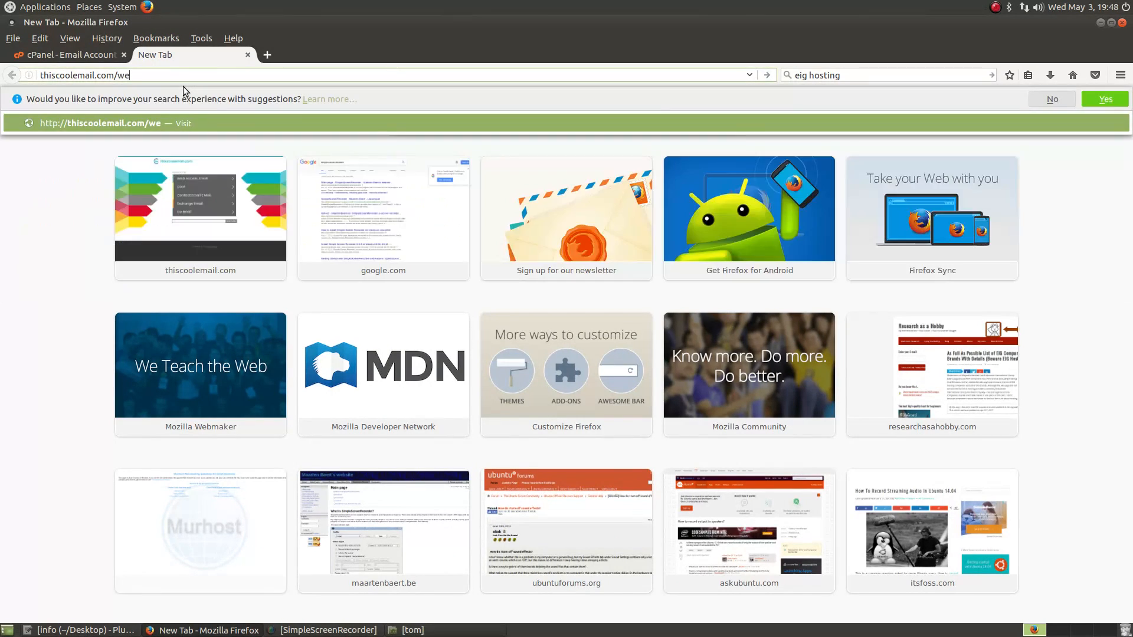
{"action": "type", "text": "mail"}
{"action": "key", "text": "Return"}
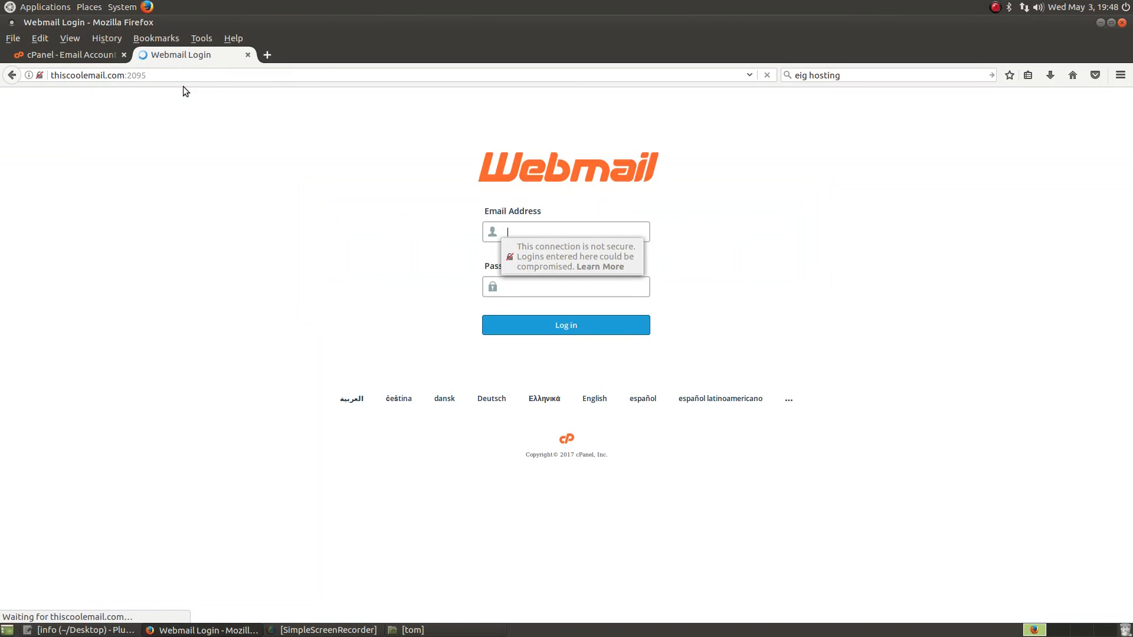
{"action": "left_click", "coordinate": [813, 270]}
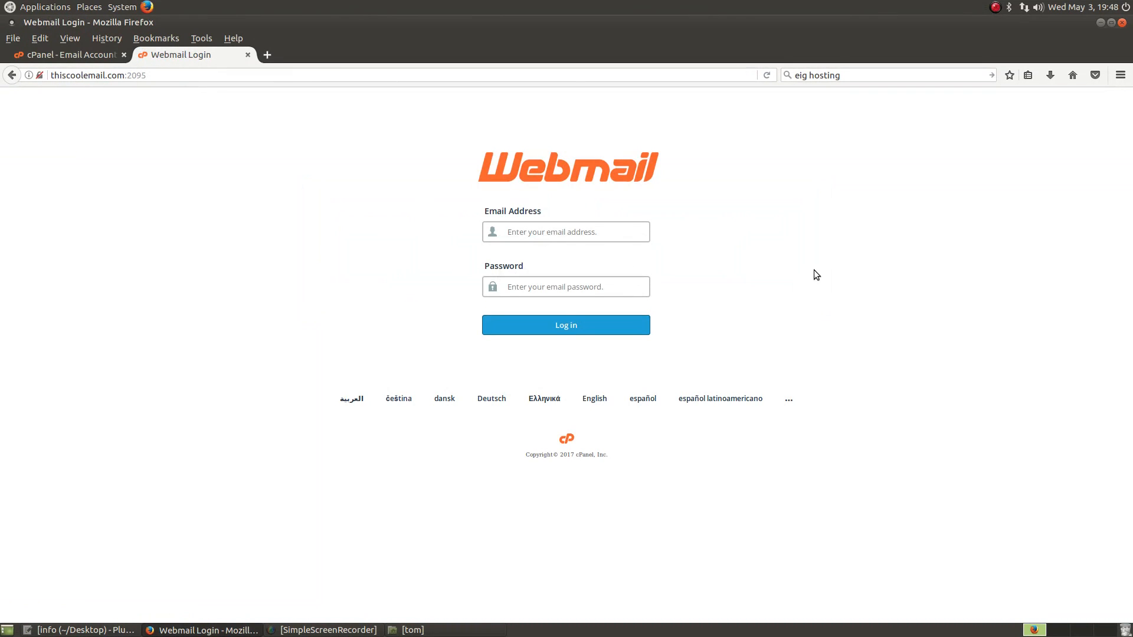
Step: Enter the mailbox address and password, submit the login, and decline saving it
{"action": "left_click", "coordinate": [577, 233]}
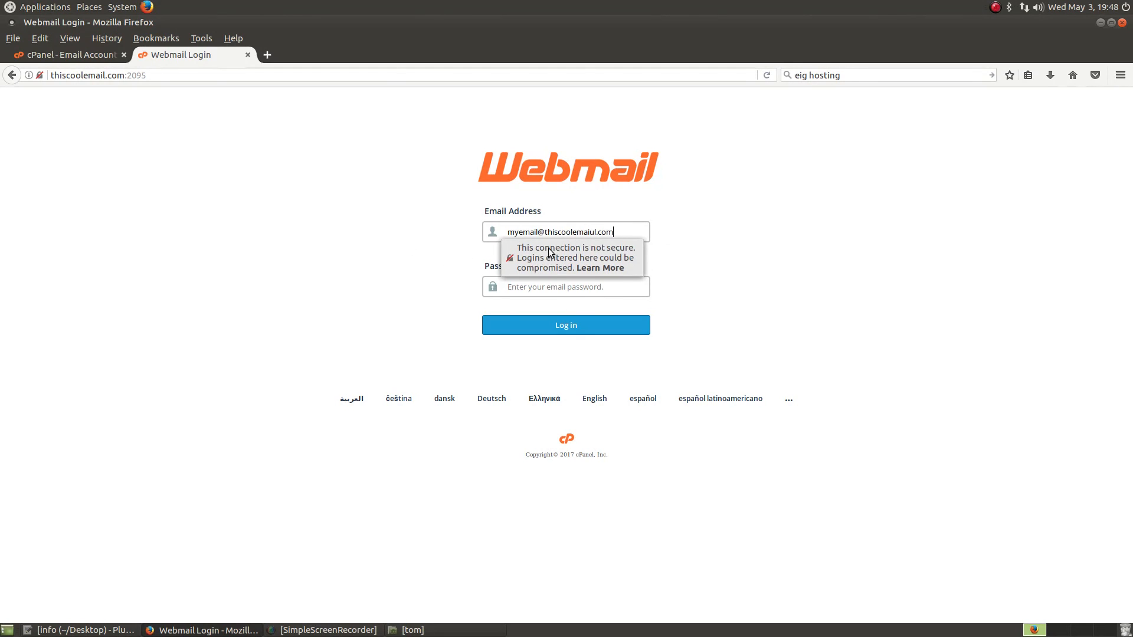
{"action": "left_click", "coordinate": [600, 285]}
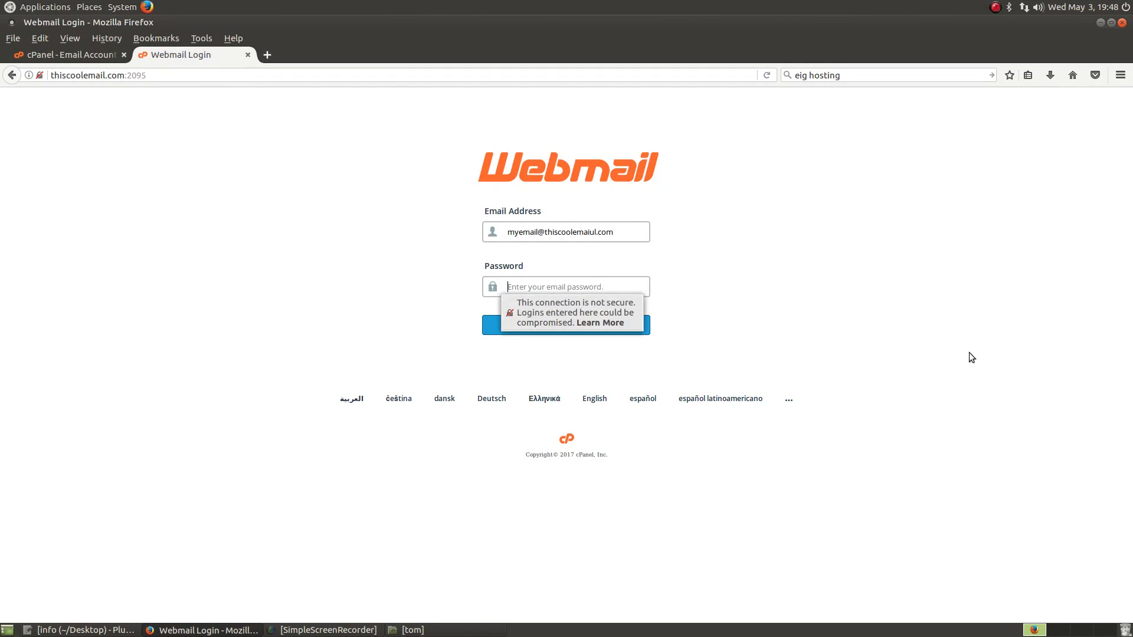
{"action": "type", "text": "•••"}
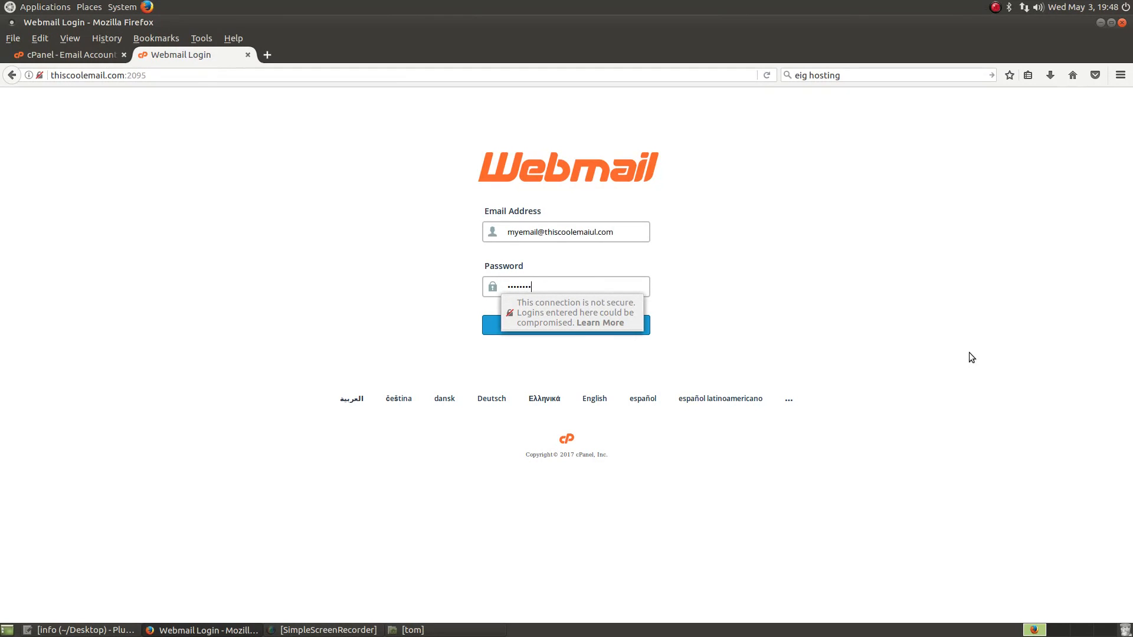
{"action": "left_click", "coordinate": [858, 317]}
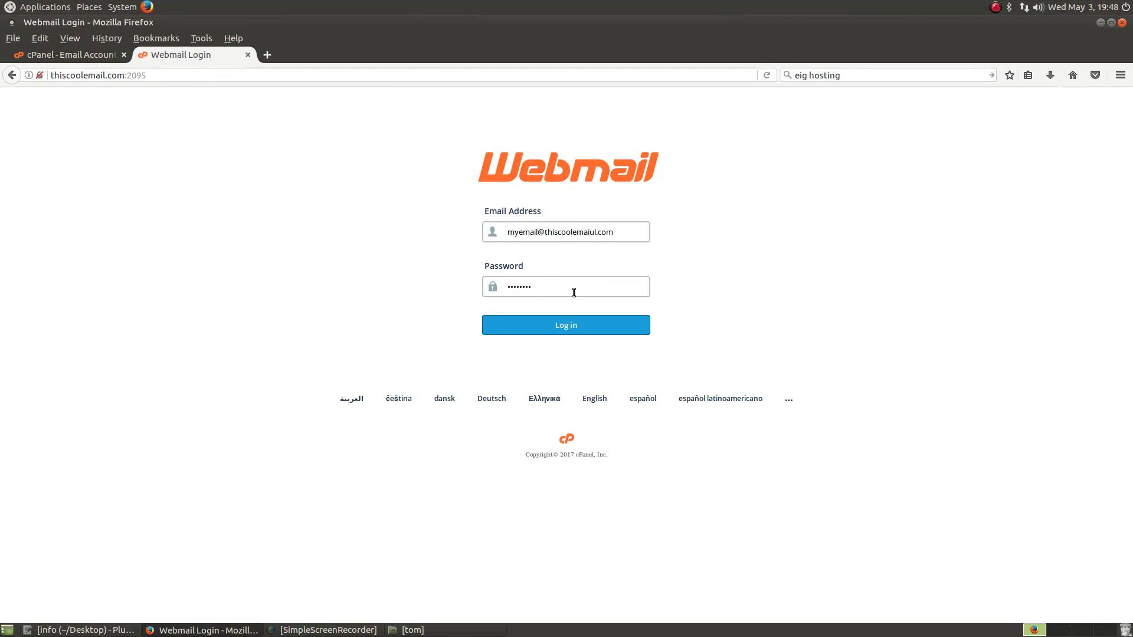
{"action": "left_click", "coordinate": [547, 335]}
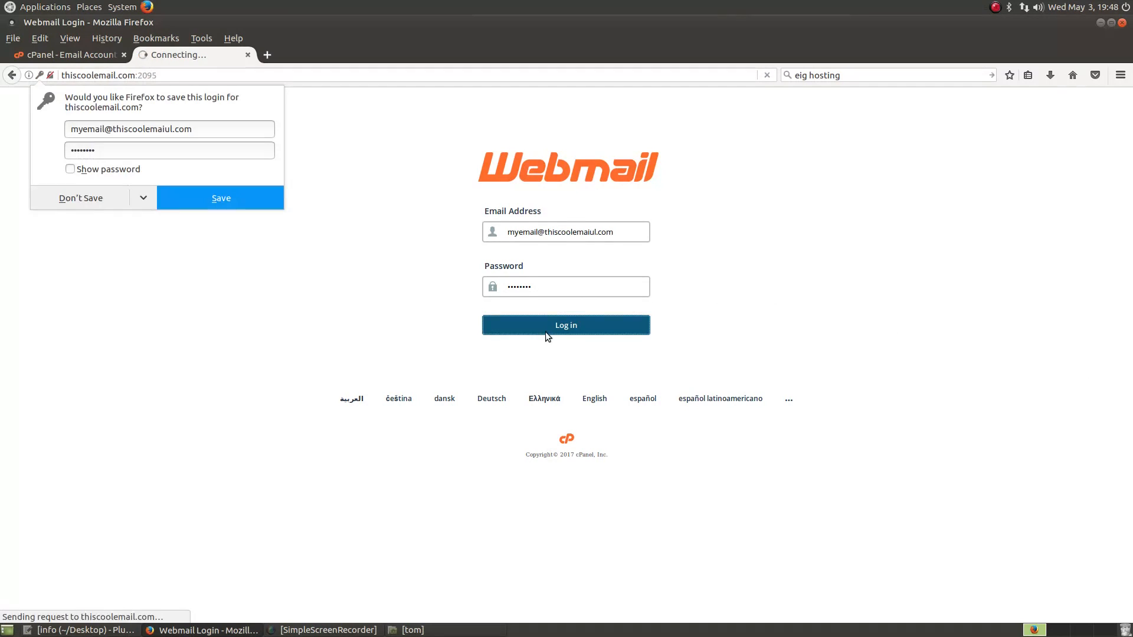
{"action": "left_click", "coordinate": [81, 201]}
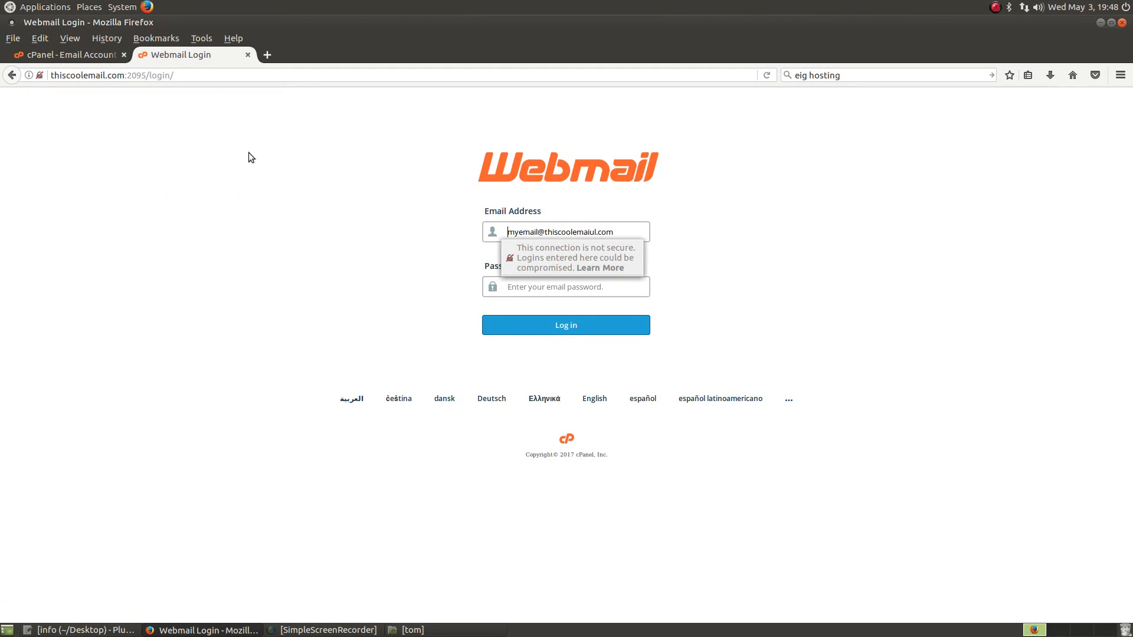
Step: Fix the typo in the address's domain, re-enter the password, log in, and decline saving
{"action": "left_click", "coordinate": [642, 230]}
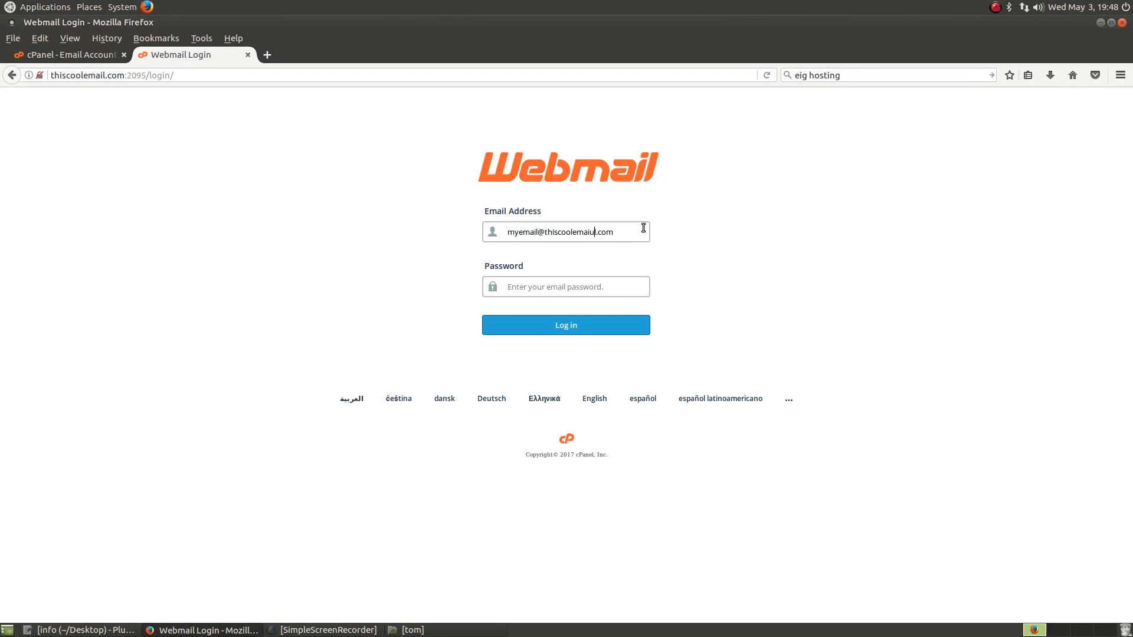
{"action": "key", "text": "BackSpace"}
{"action": "type", "text": "l"}
{"action": "left_click", "coordinate": [572, 286]}
{"action": "type", "text": "•••"}
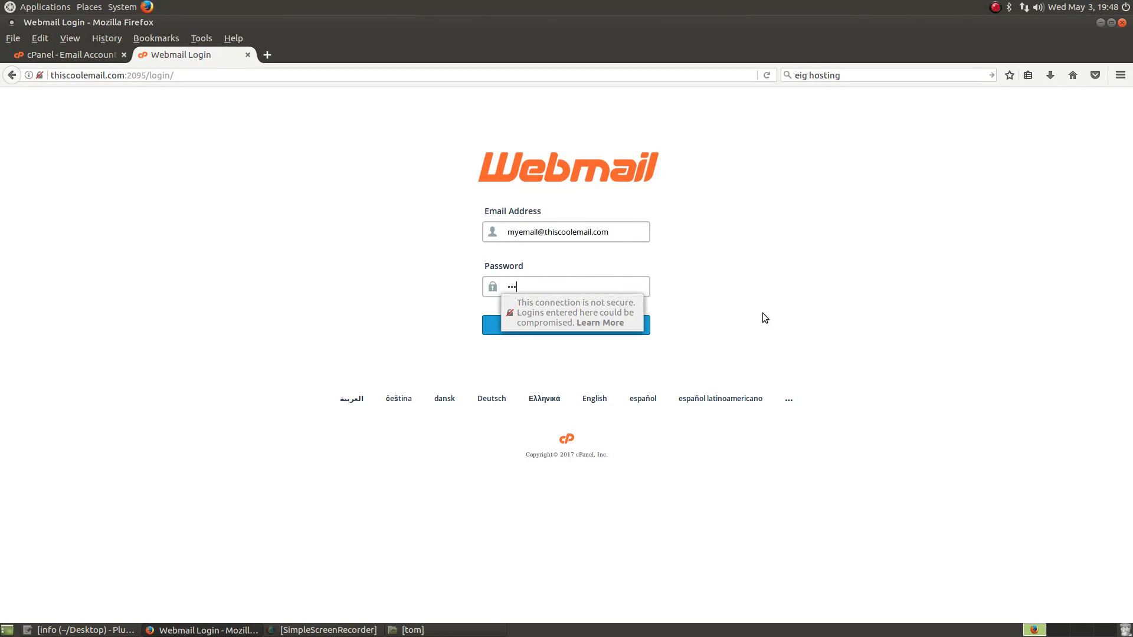
{"action": "type", "text": "•••••"}
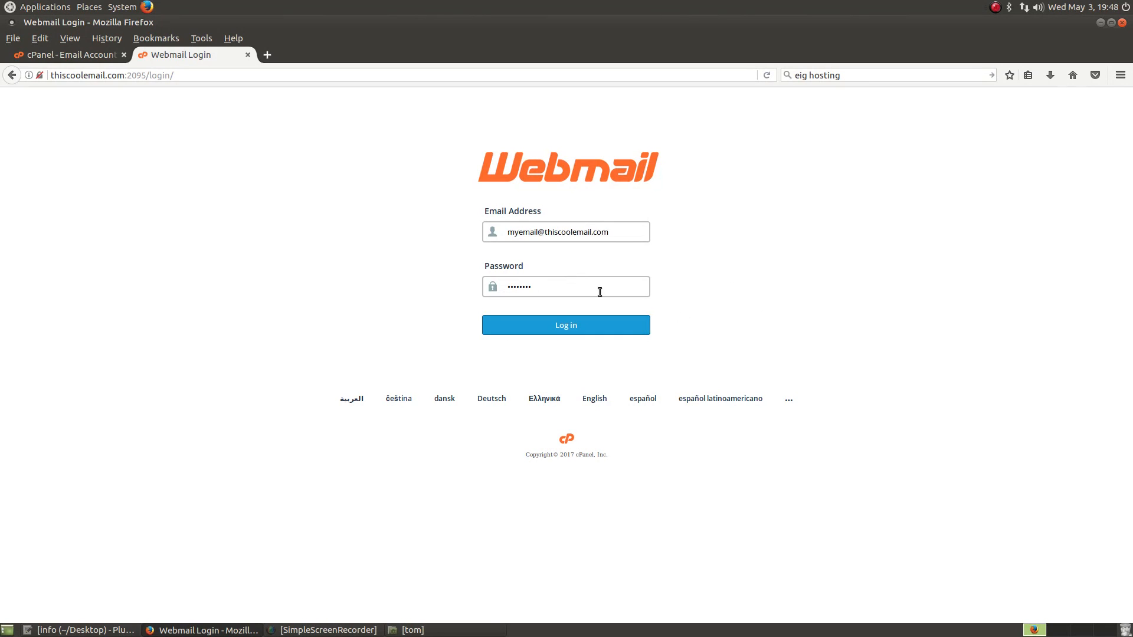
{"action": "left_click", "coordinate": [561, 332]}
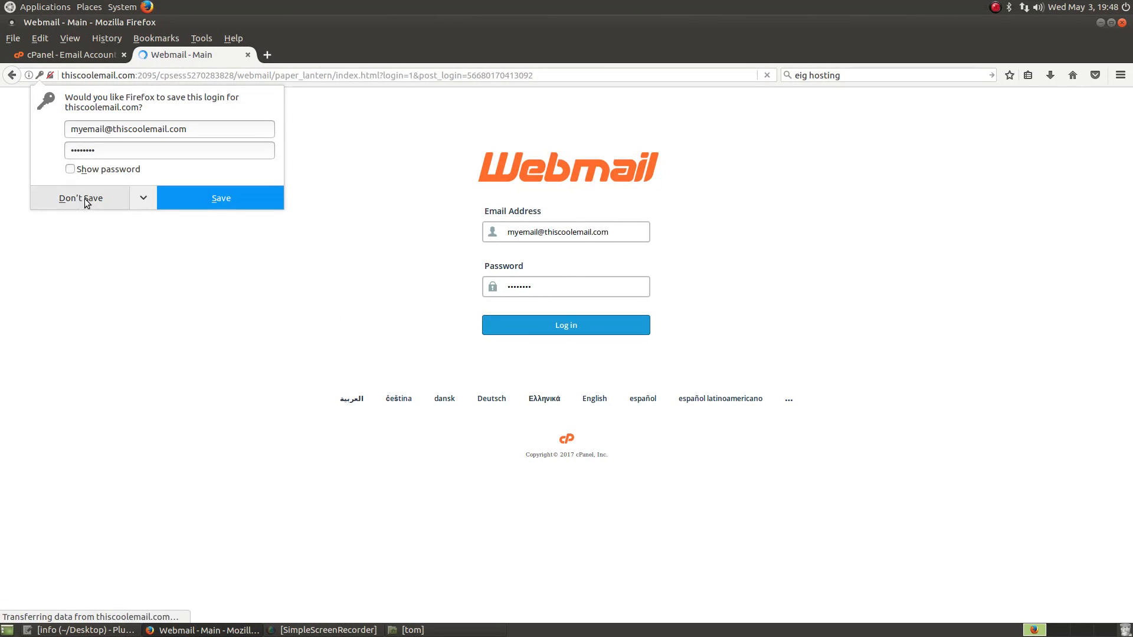
{"action": "left_click", "coordinate": [86, 200]}
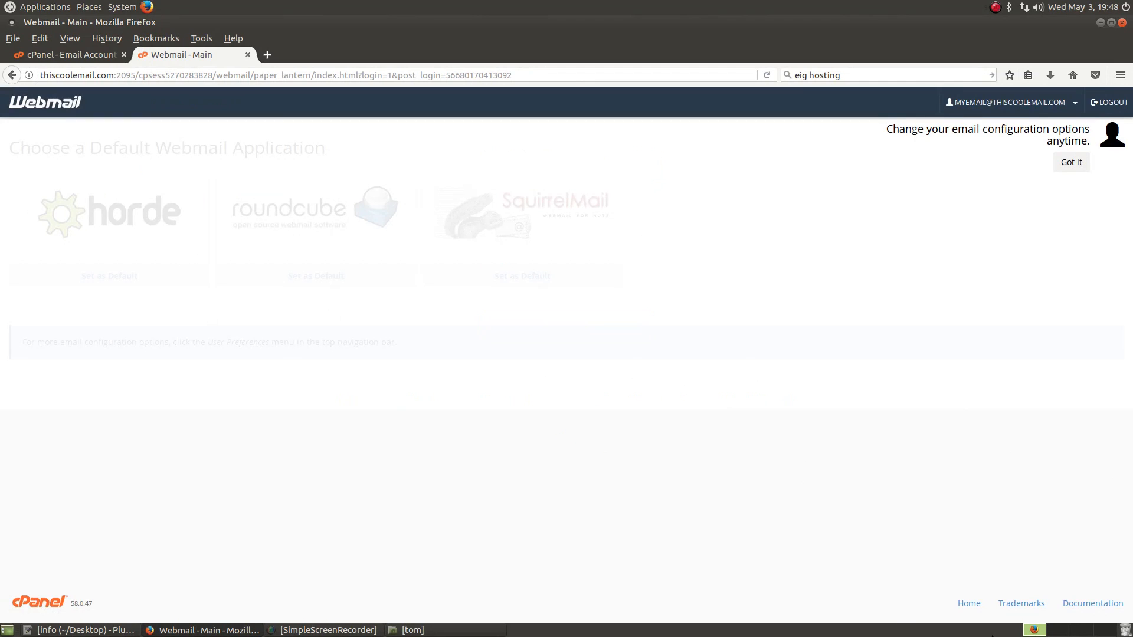
Step: Dismiss the configuration tip, glance at the preferences menu, and choose the Horde card
{"action": "left_click", "coordinate": [1072, 161]}
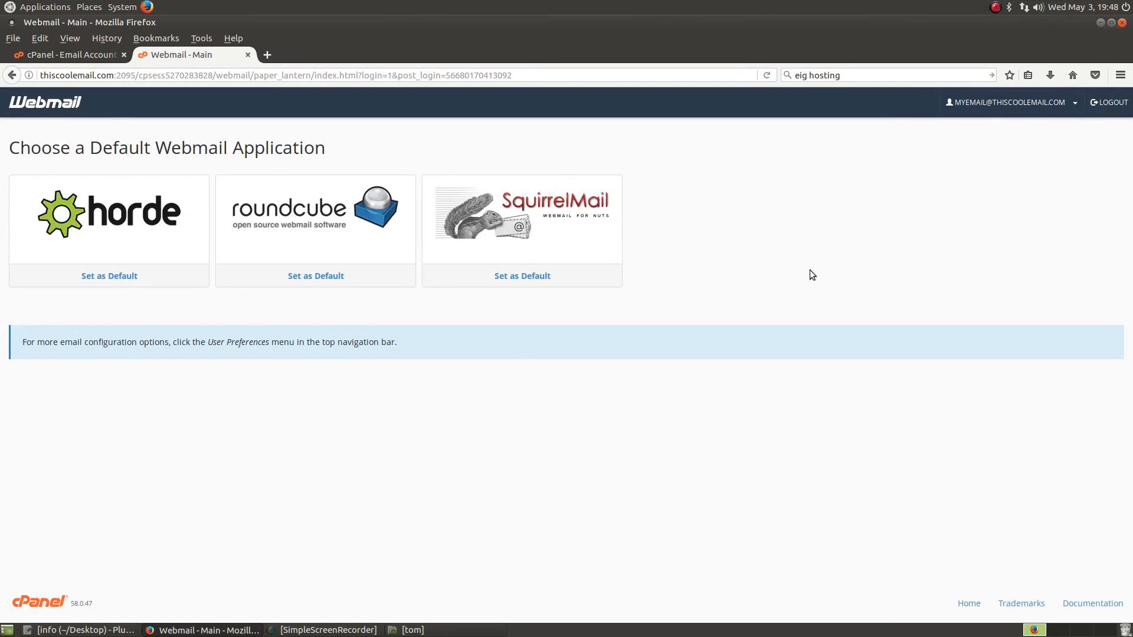
{"action": "left_click", "coordinate": [1010, 102]}
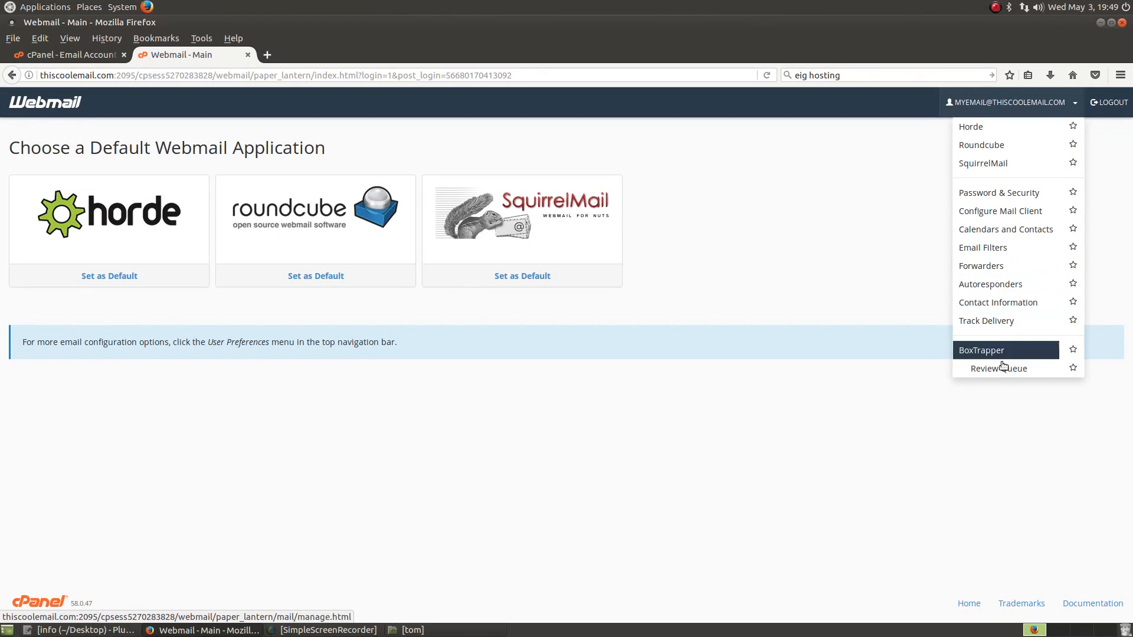
{"action": "left_click", "coordinate": [848, 291]}
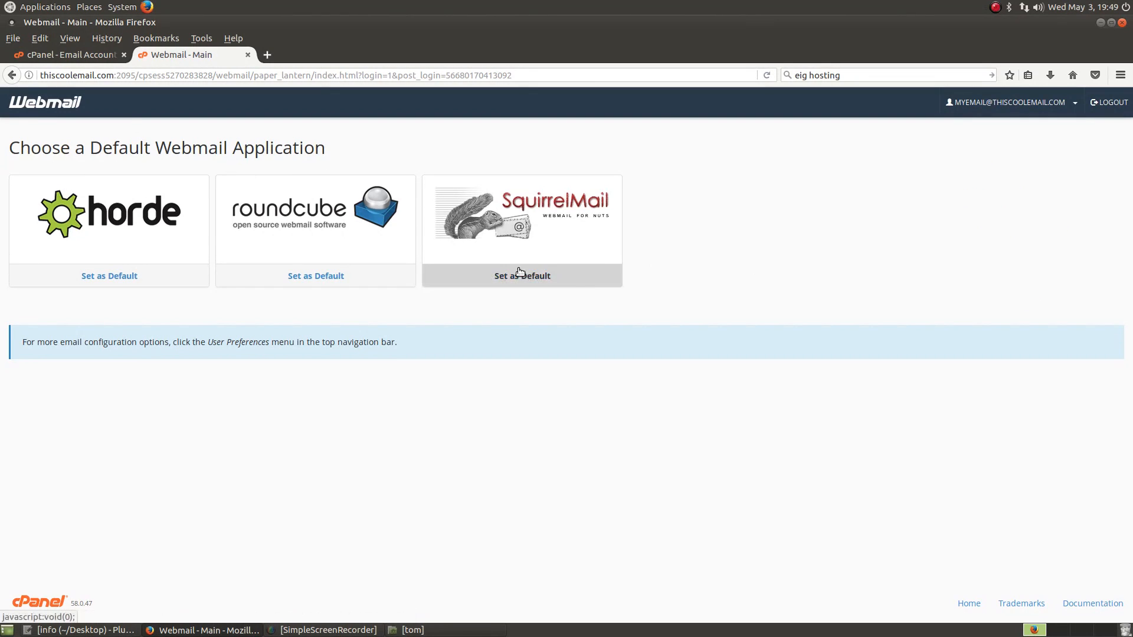
{"action": "left_click", "coordinate": [124, 225]}
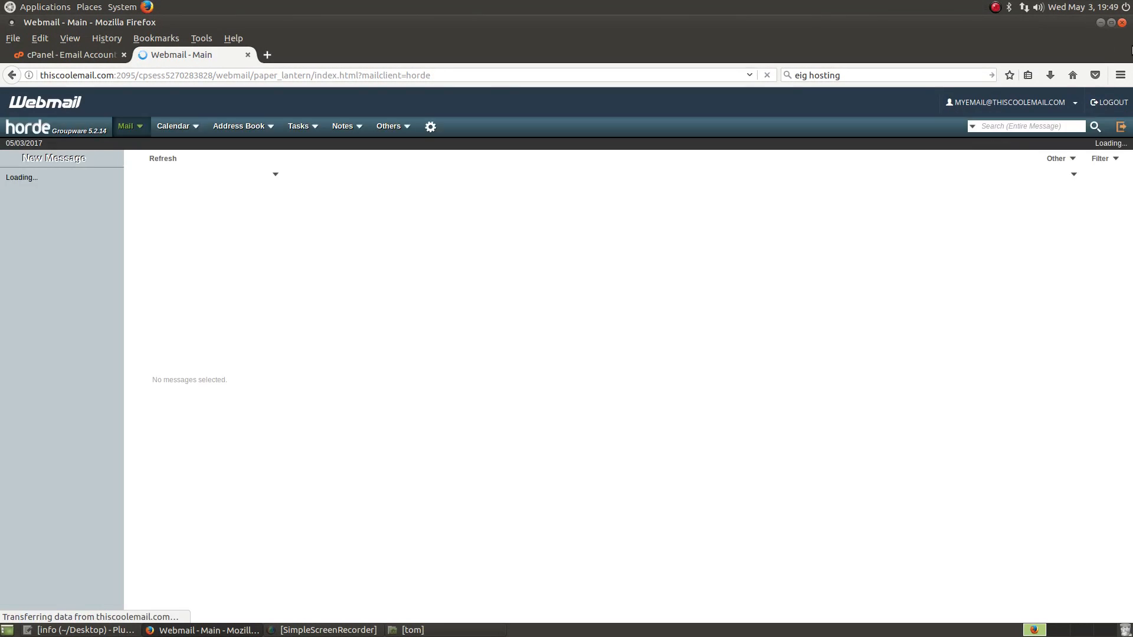
Step: Restore and narrow the Firefox window, then switch the mailbox to SquirrelMail
{"action": "left_click", "coordinate": [1111, 24]}
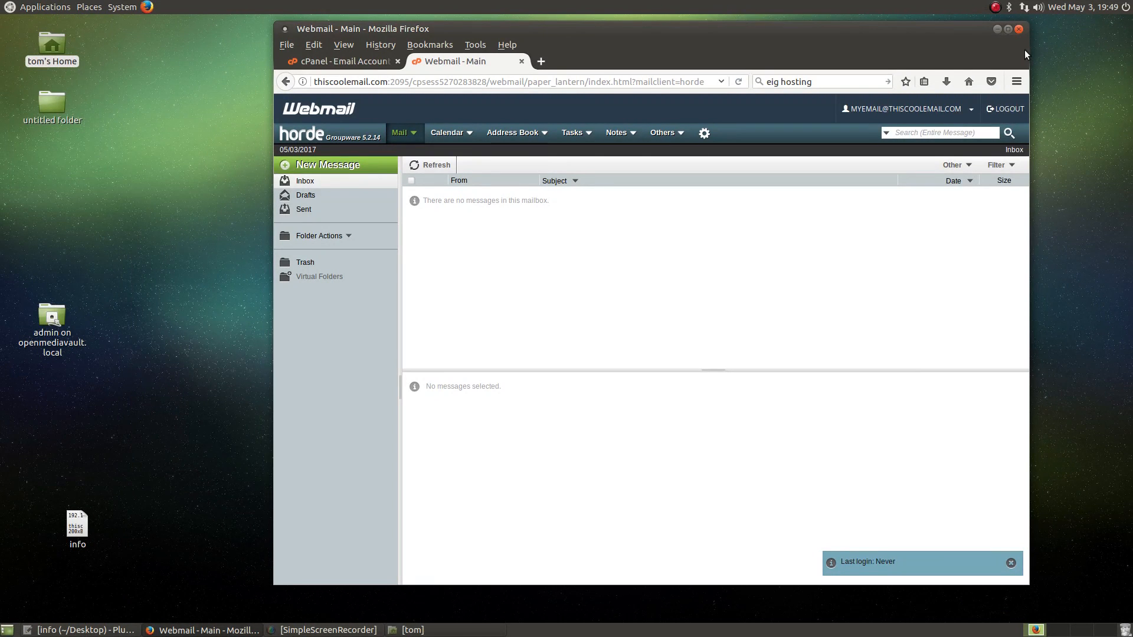
{"action": "left_click_drag", "start_coordinate": [1025, 94], "coordinate": [1062, 95]}
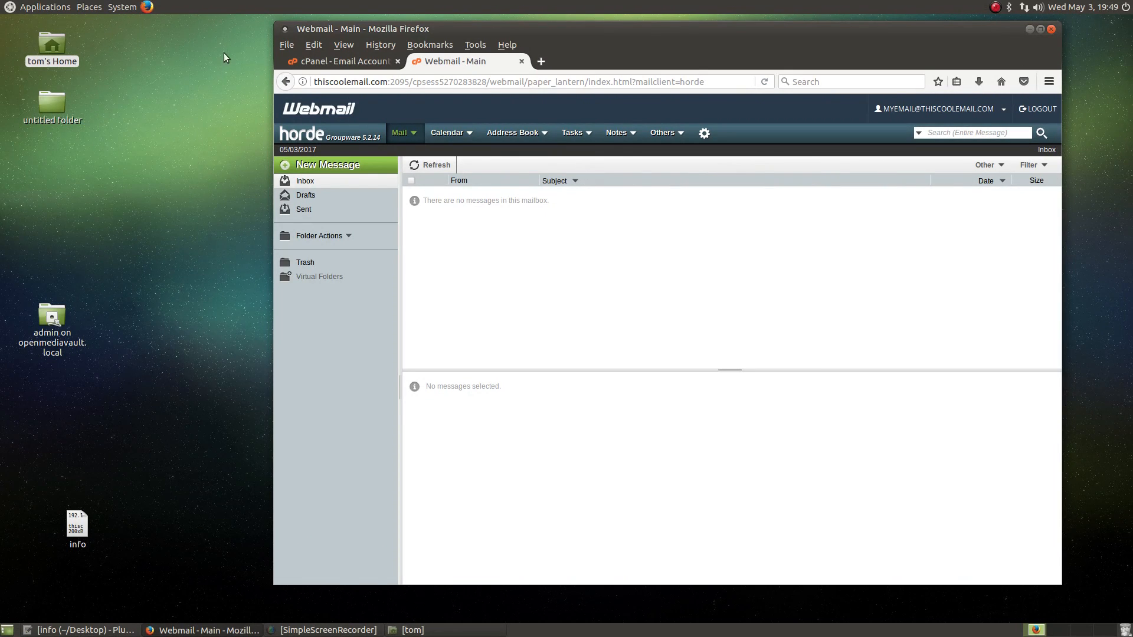
{"action": "left_click", "coordinate": [284, 81]}
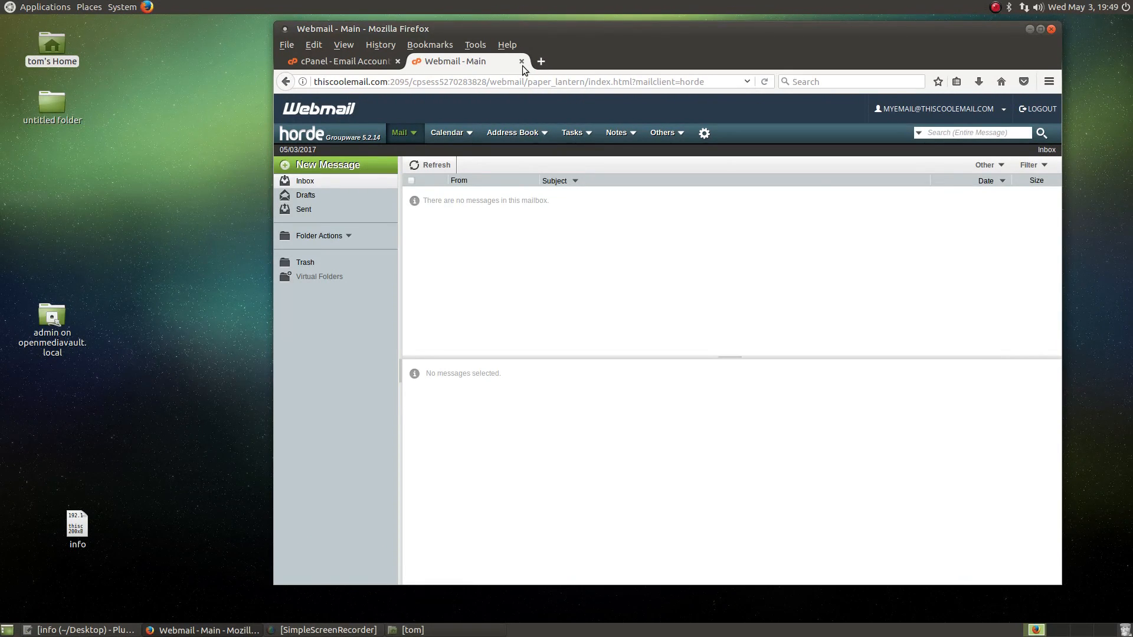
{"action": "left_click", "coordinate": [918, 105]}
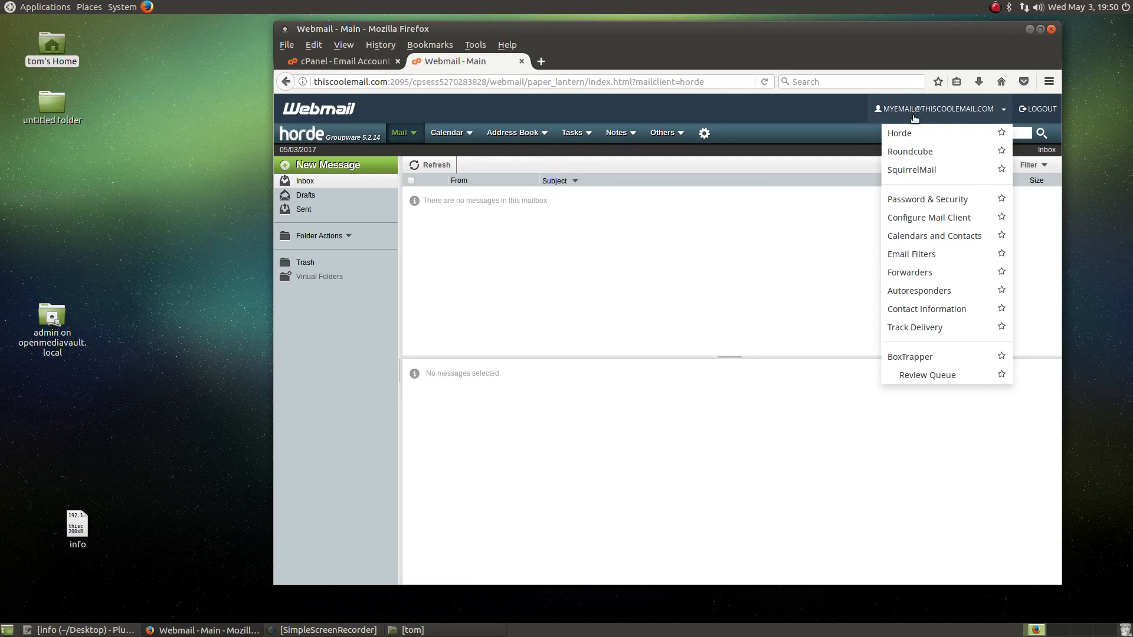
{"action": "left_click", "coordinate": [905, 167]}
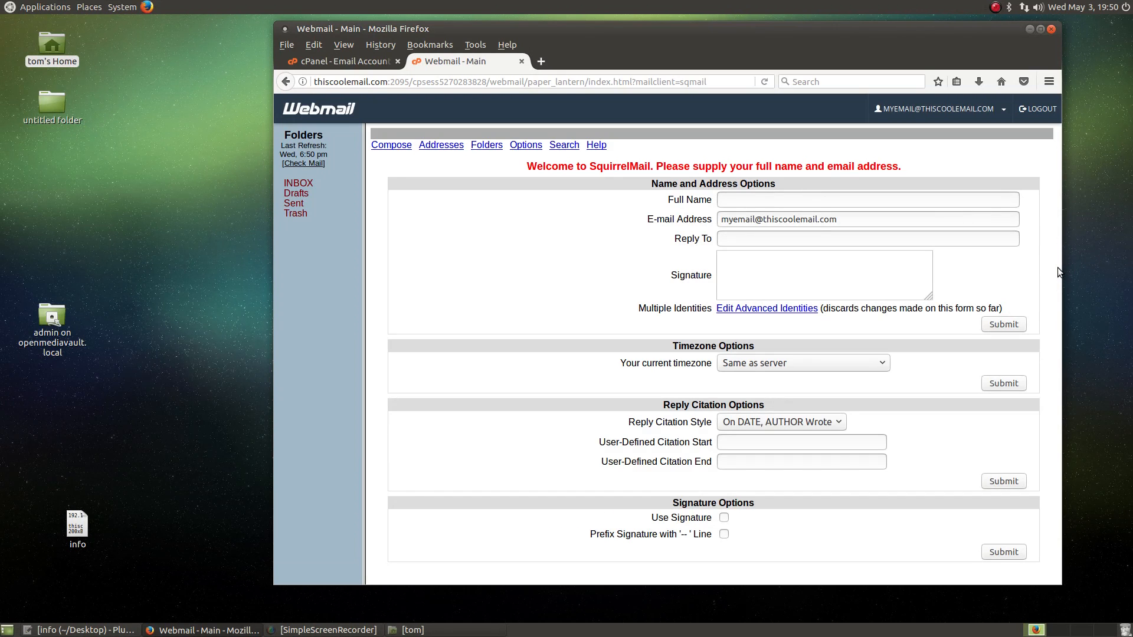
Step: Switch back to Horde, view its compact narrow layout, then maximize the browser
{"action": "left_click_drag", "start_coordinate": [1062, 275], "coordinate": [973, 147]}
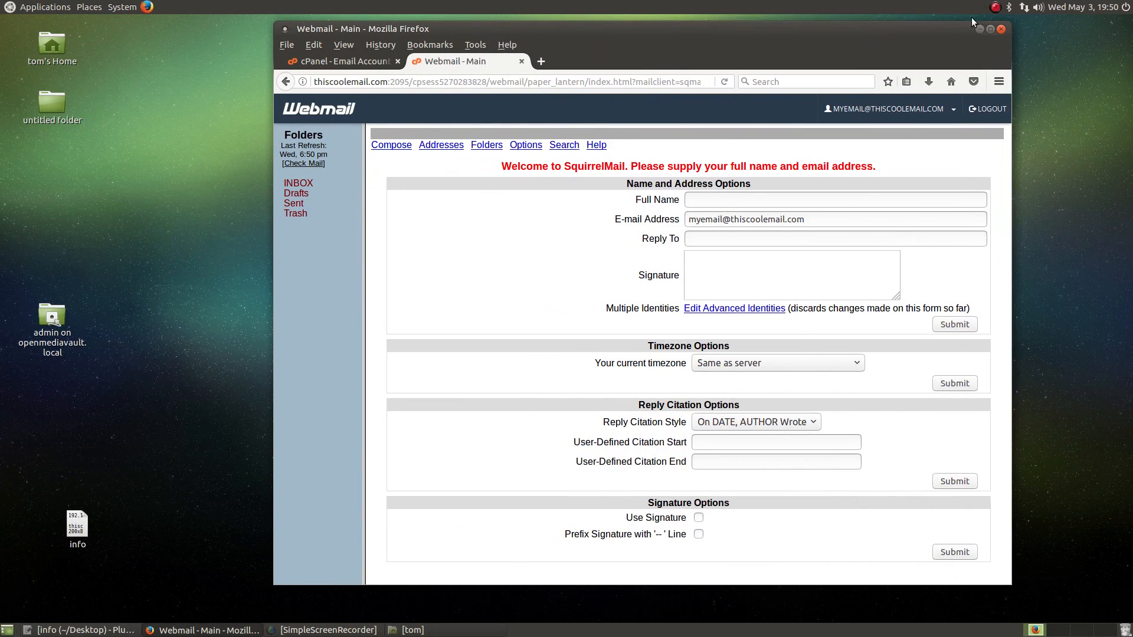
{"action": "left_click", "coordinate": [951, 108]}
{"action": "left_click", "coordinate": [914, 128]}
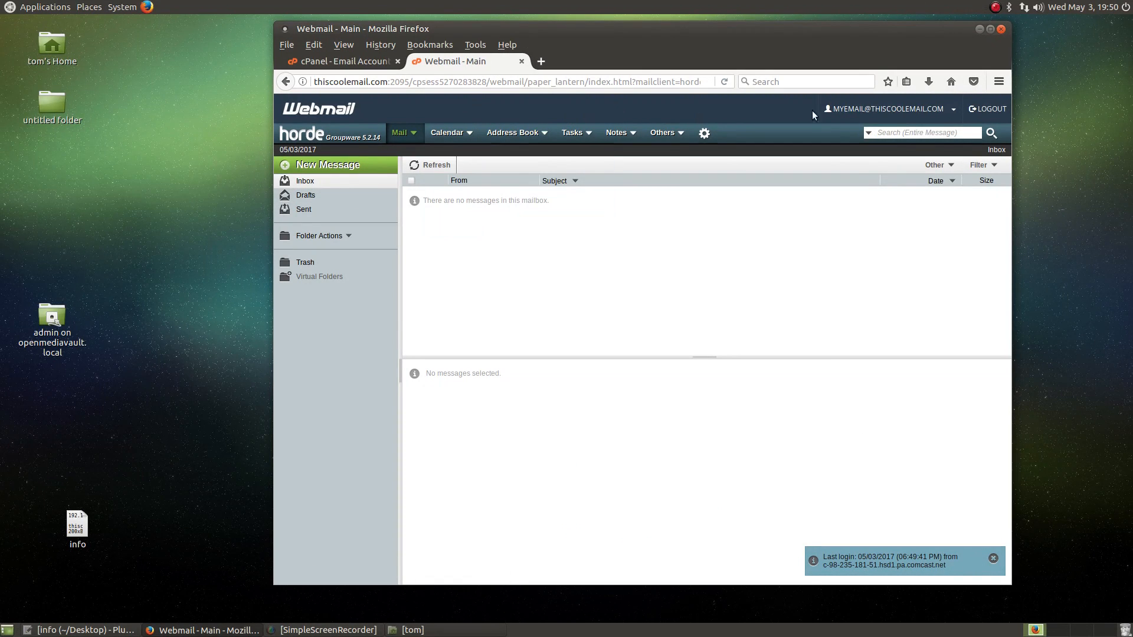
{"action": "left_click_drag", "start_coordinate": [1010, 72], "coordinate": [455, 72]}
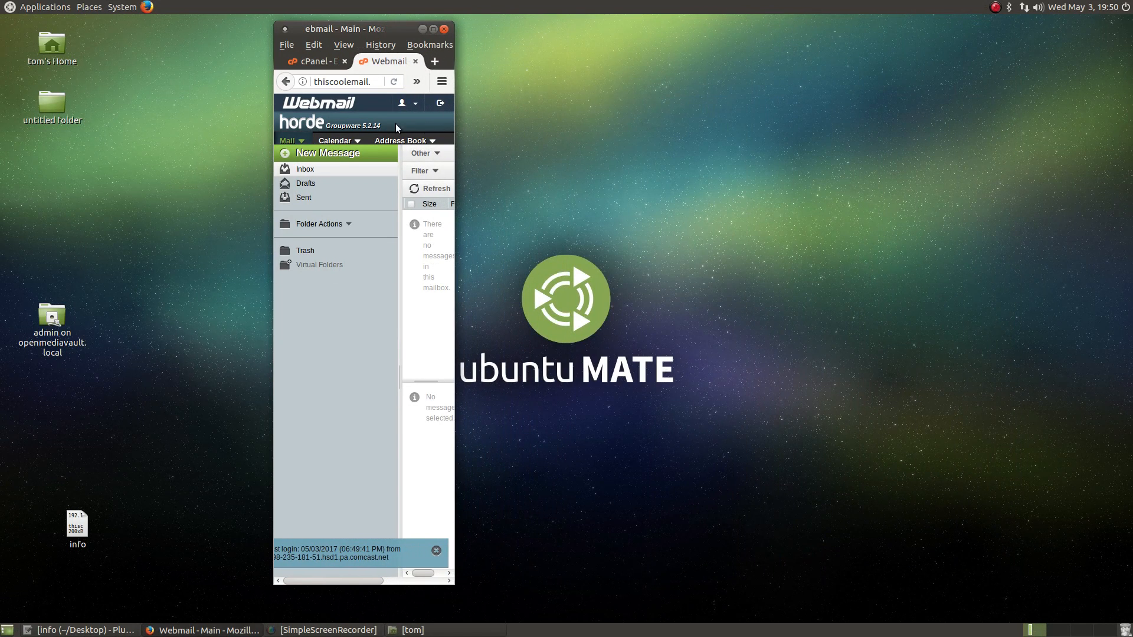
{"action": "left_click", "coordinate": [440, 103]}
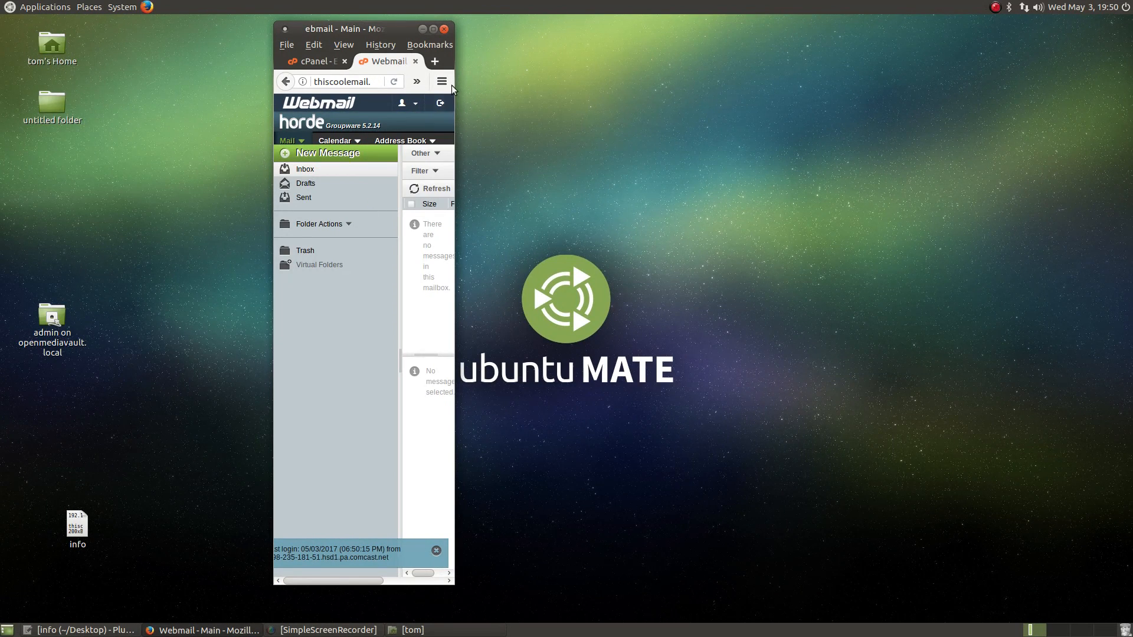
{"action": "left_click", "coordinate": [431, 29]}
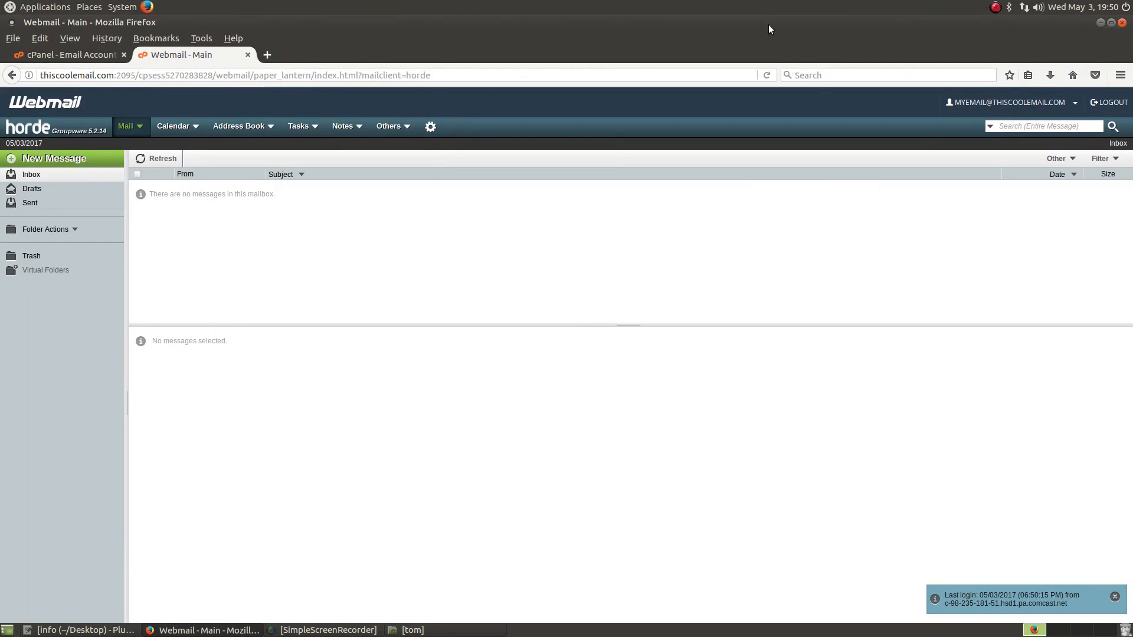
Step: Switch the mailbox to Roundcube and view its empty Inbox narrow, then maximized
{"action": "left_click", "coordinate": [1016, 105]}
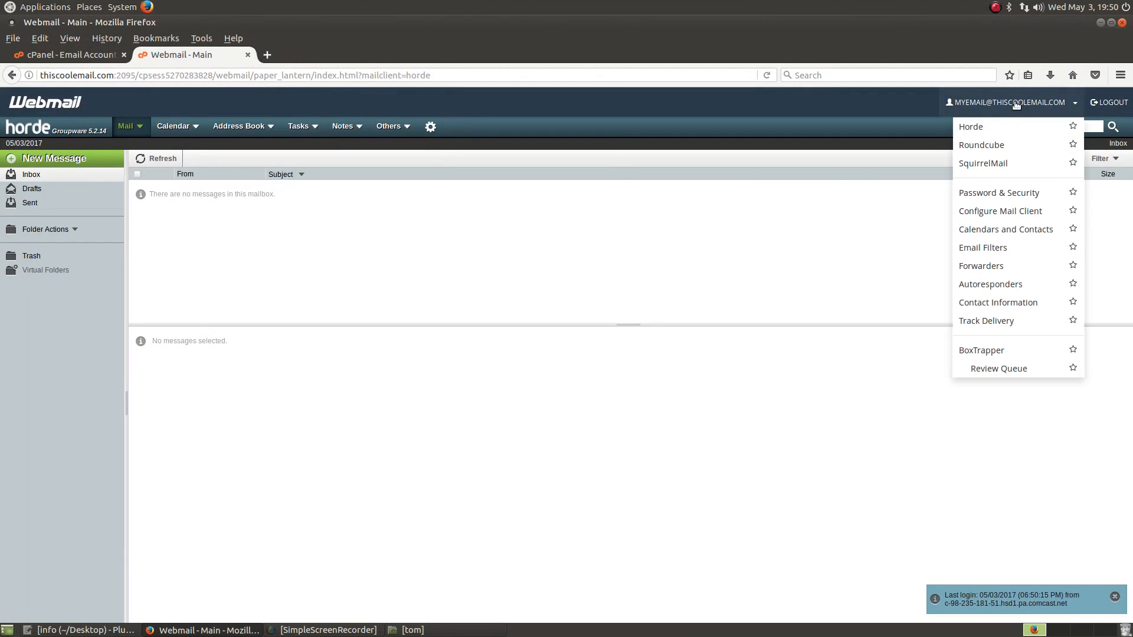
{"action": "left_click", "coordinate": [997, 148]}
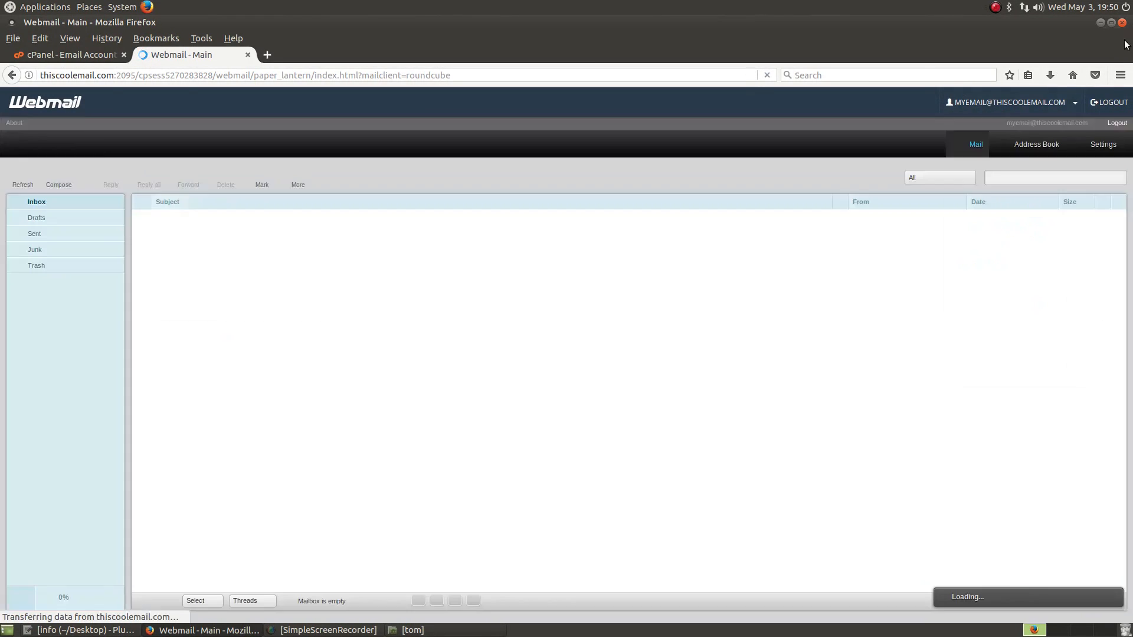
{"action": "left_click", "coordinate": [1101, 23]}
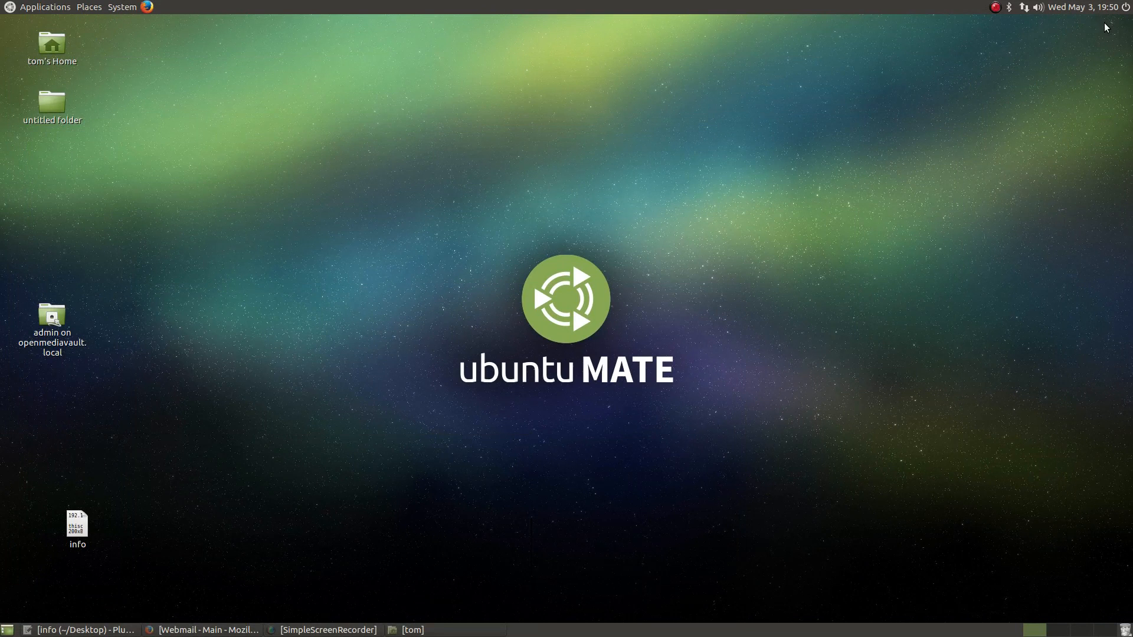
{"action": "left_click", "coordinate": [206, 630]}
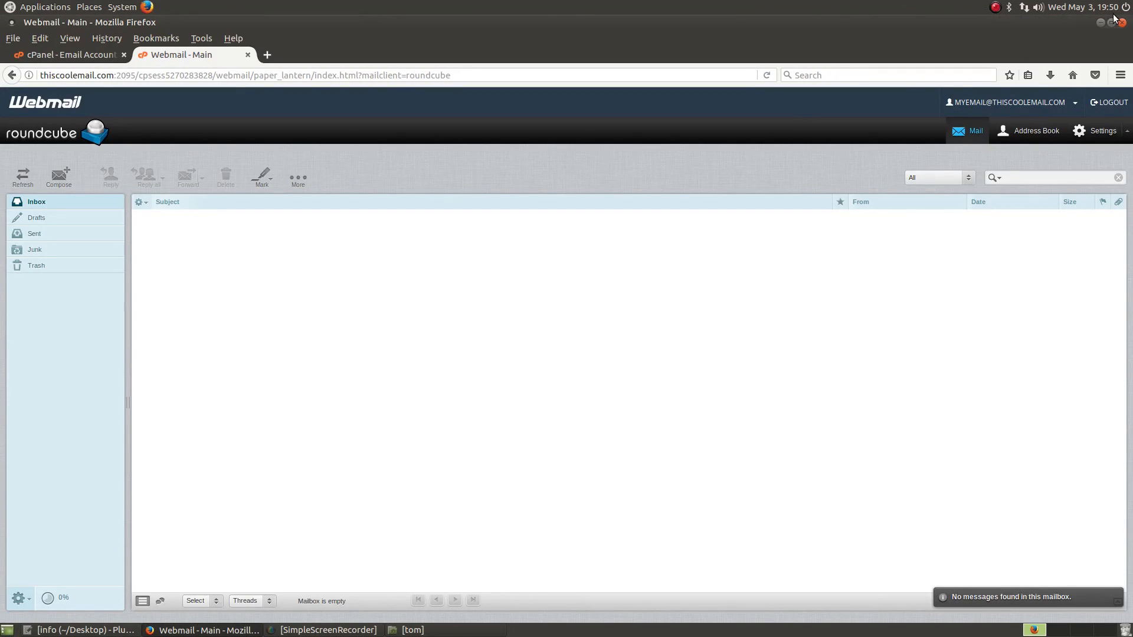
{"action": "left_click", "coordinate": [1111, 23]}
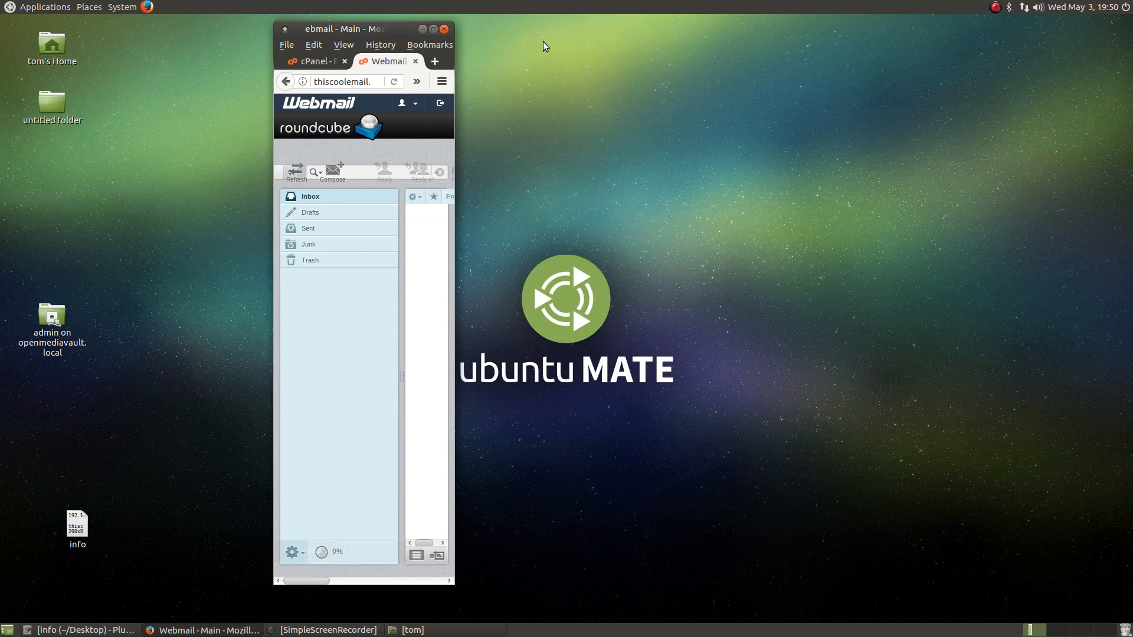
{"action": "left_click", "coordinate": [433, 29]}
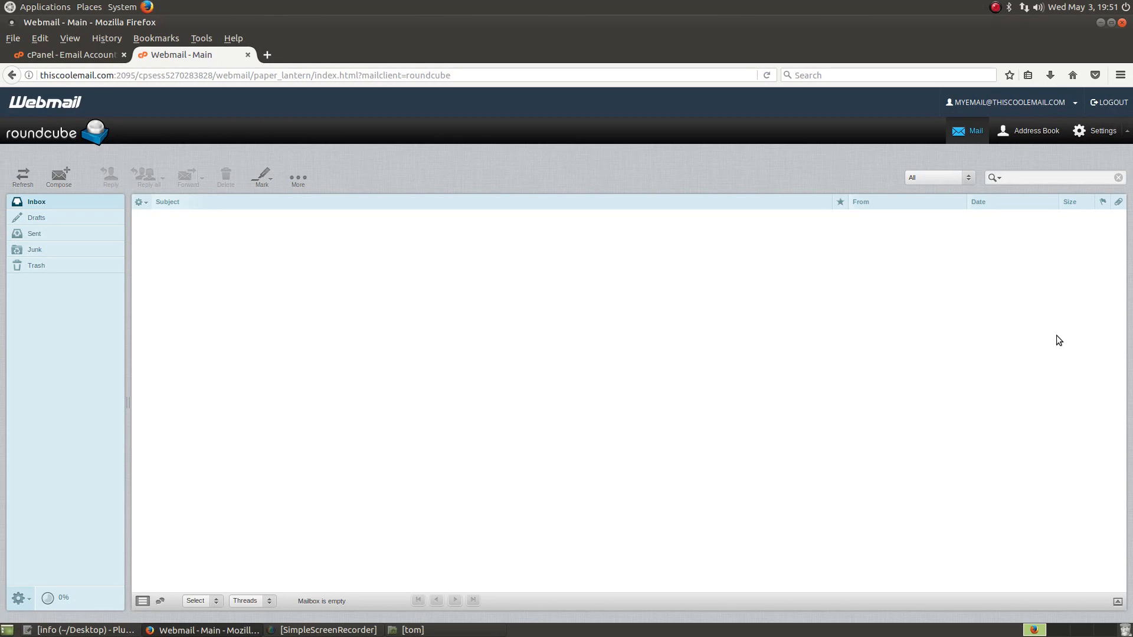
Step: Close the Webmail tab and delete the test mailbox from Email Accounts, confirming the deletion
{"action": "left_click", "coordinate": [249, 54]}
{"action": "scroll", "coordinate": [944, 330], "scroll_direction": "down", "scroll_amount": 3}
{"action": "left_click", "coordinate": [1019, 449]}
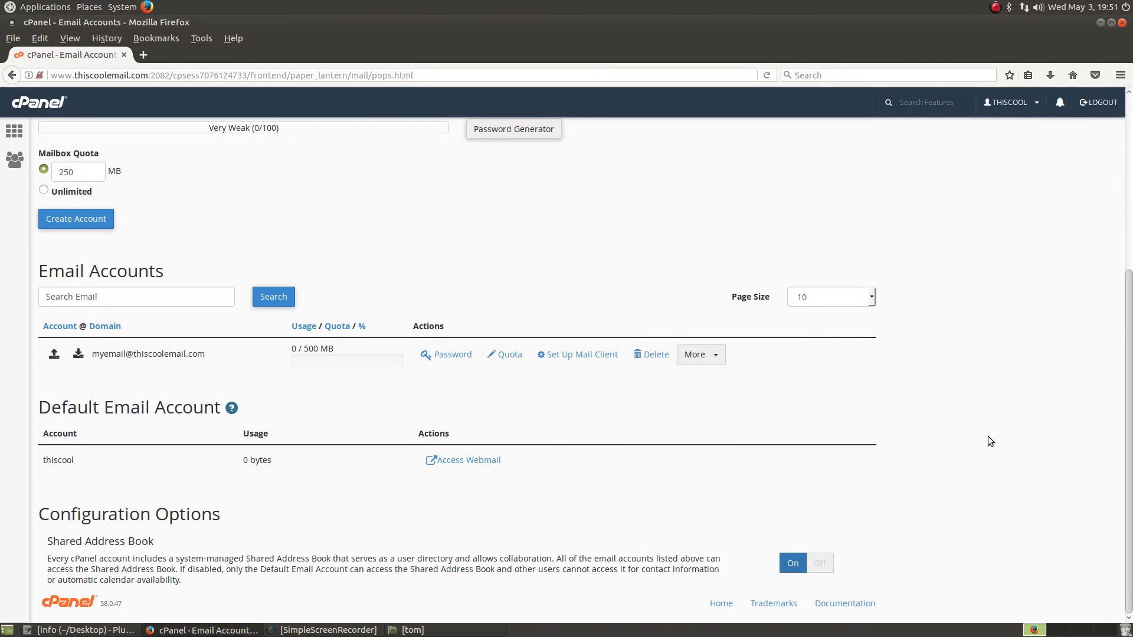
{"action": "left_click", "coordinate": [651, 354]}
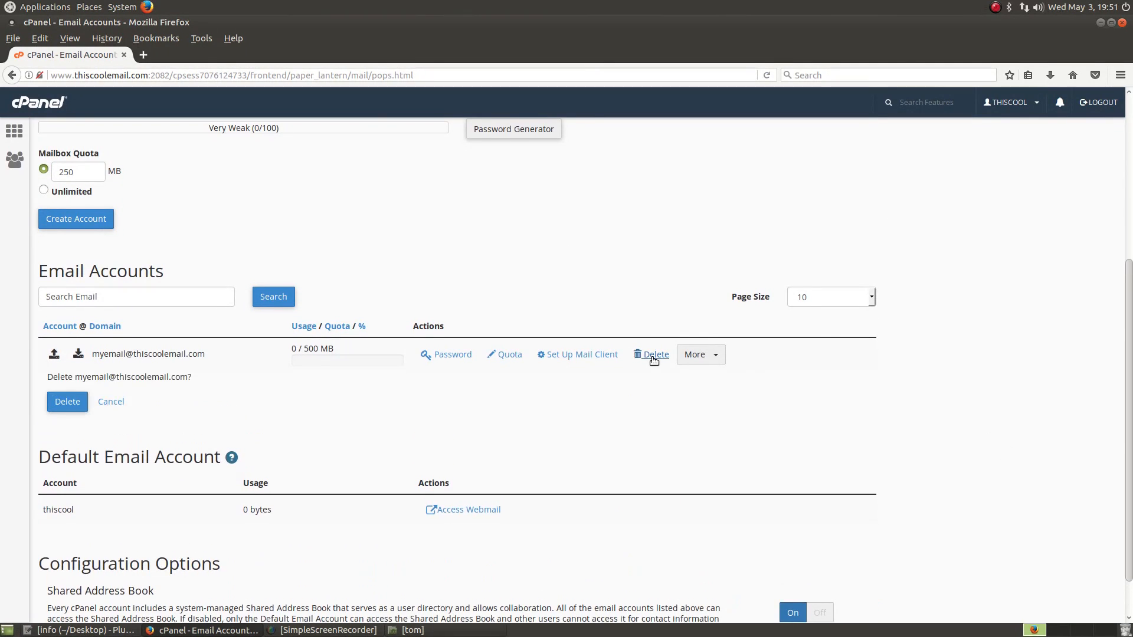
{"action": "left_click", "coordinate": [85, 403]}
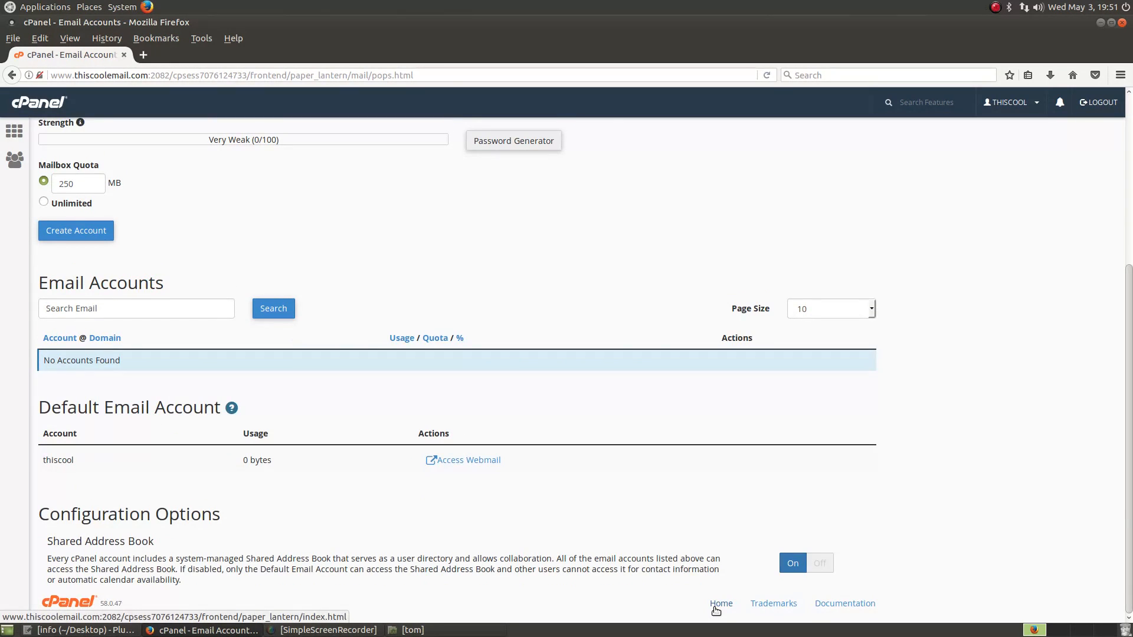
{"action": "scroll", "coordinate": [477, 261], "scroll_direction": "up", "scroll_amount": 8}
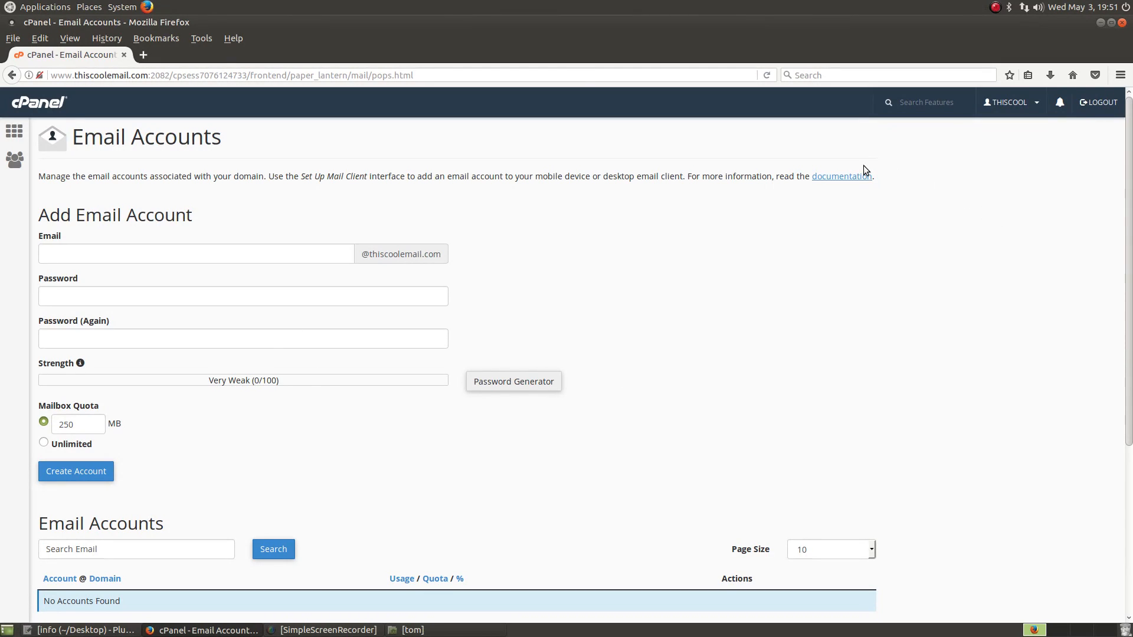
{"action": "scroll", "coordinate": [897, 326], "scroll_direction": "down", "scroll_amount": 3}
{"action": "scroll", "coordinate": [897, 326], "scroll_direction": "up", "scroll_amount": 3}
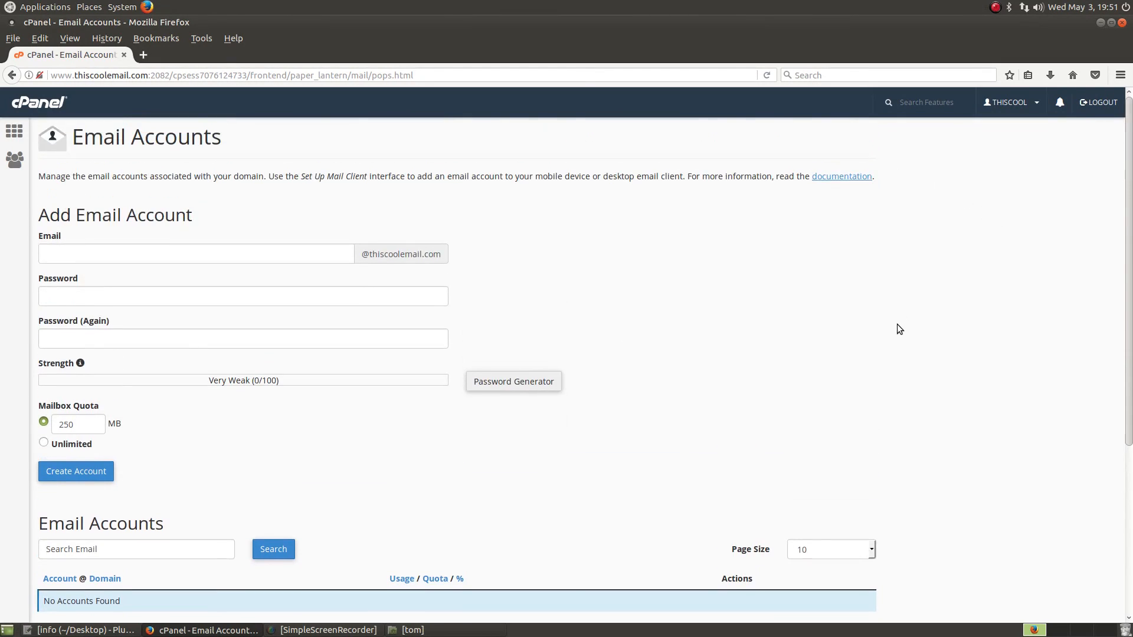